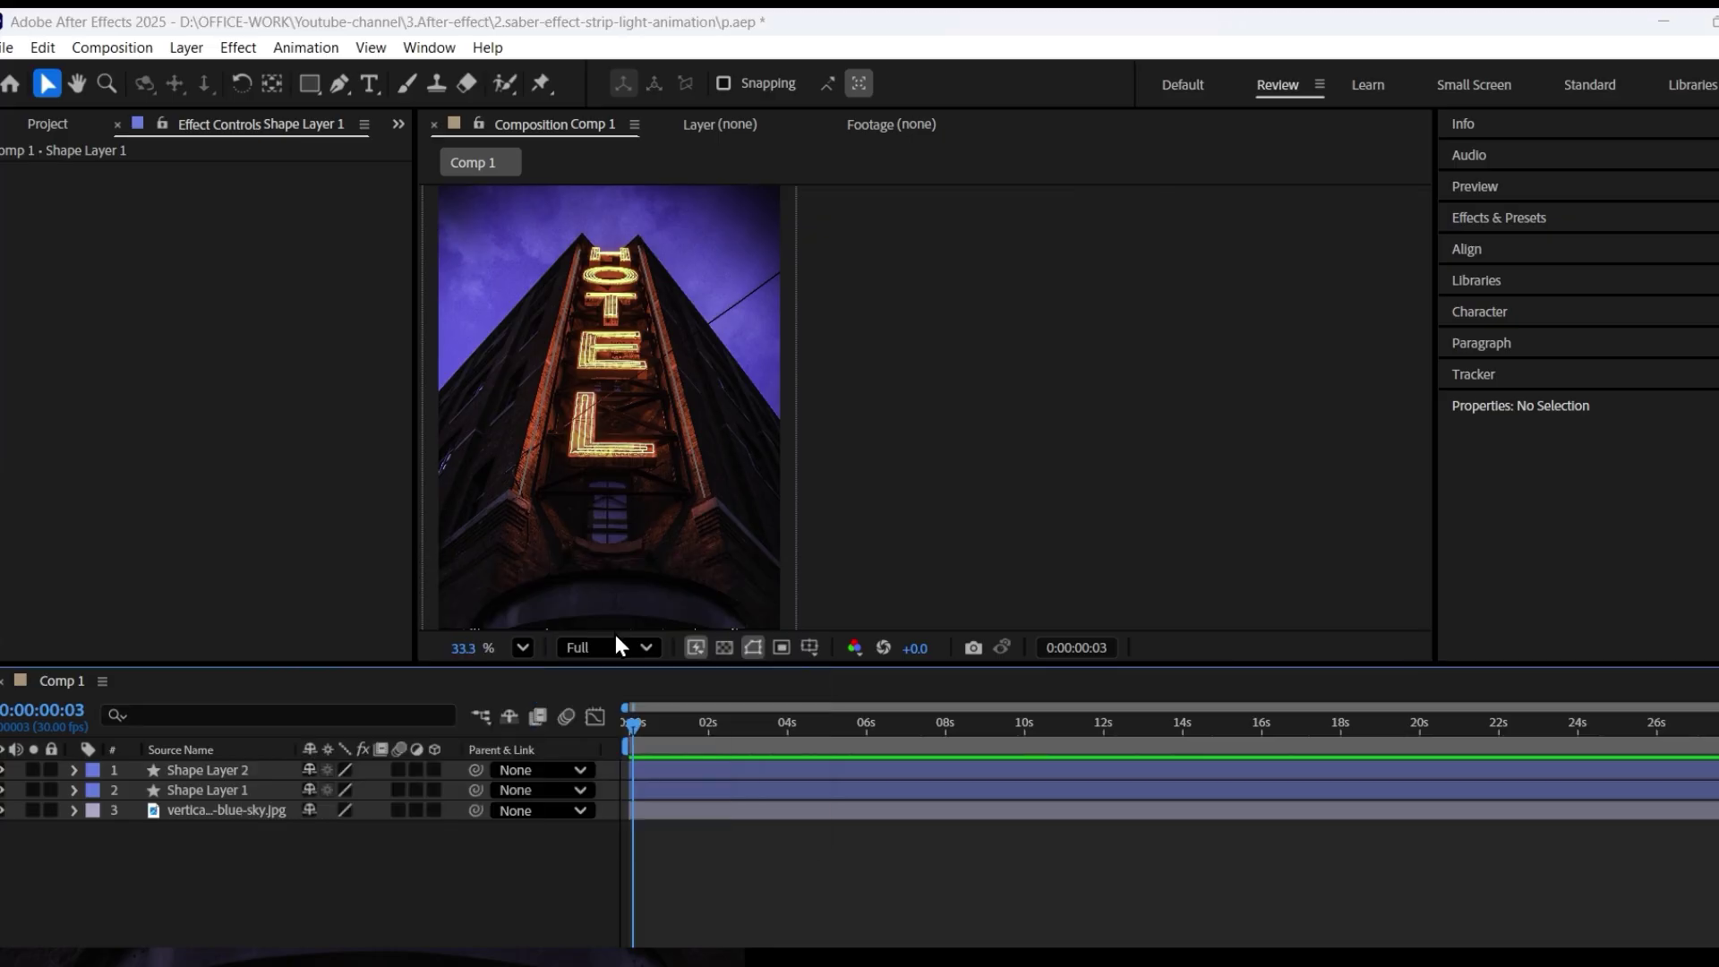
# Step: Add a dark gray solid as the top layer of the composition and lower its opacity to 0%
pyautogui.click(1051, 726)
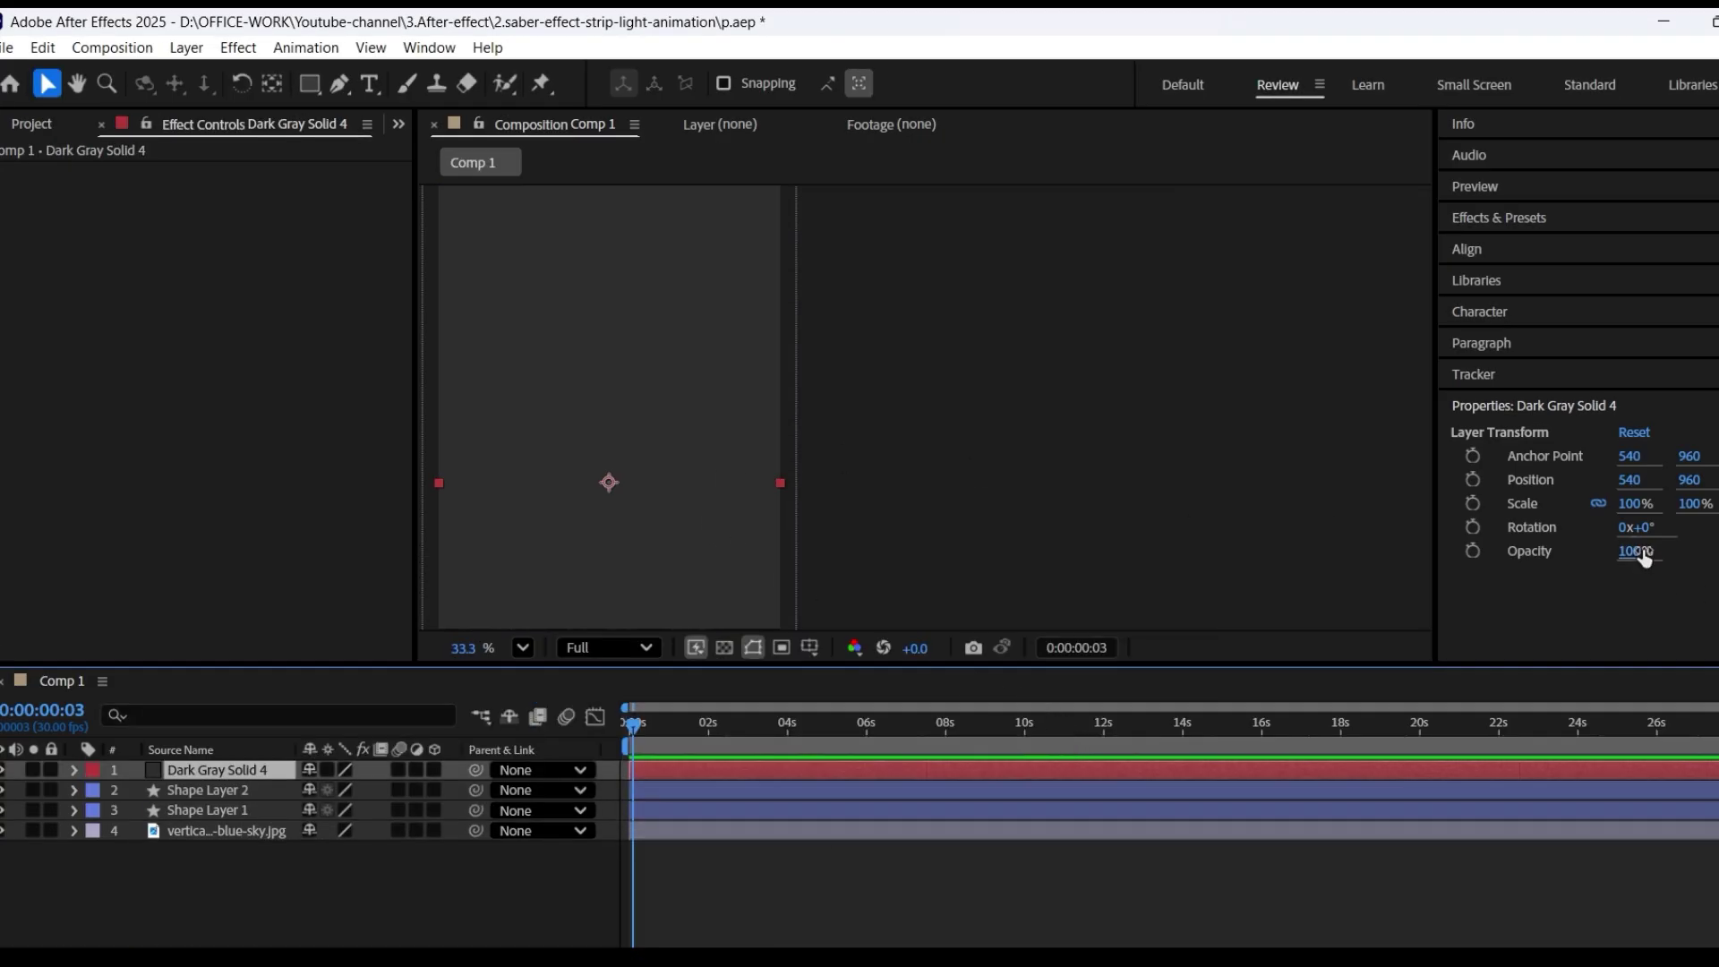
pyautogui.moveTo(1644, 552); pyautogui.dragTo(1555, 551)
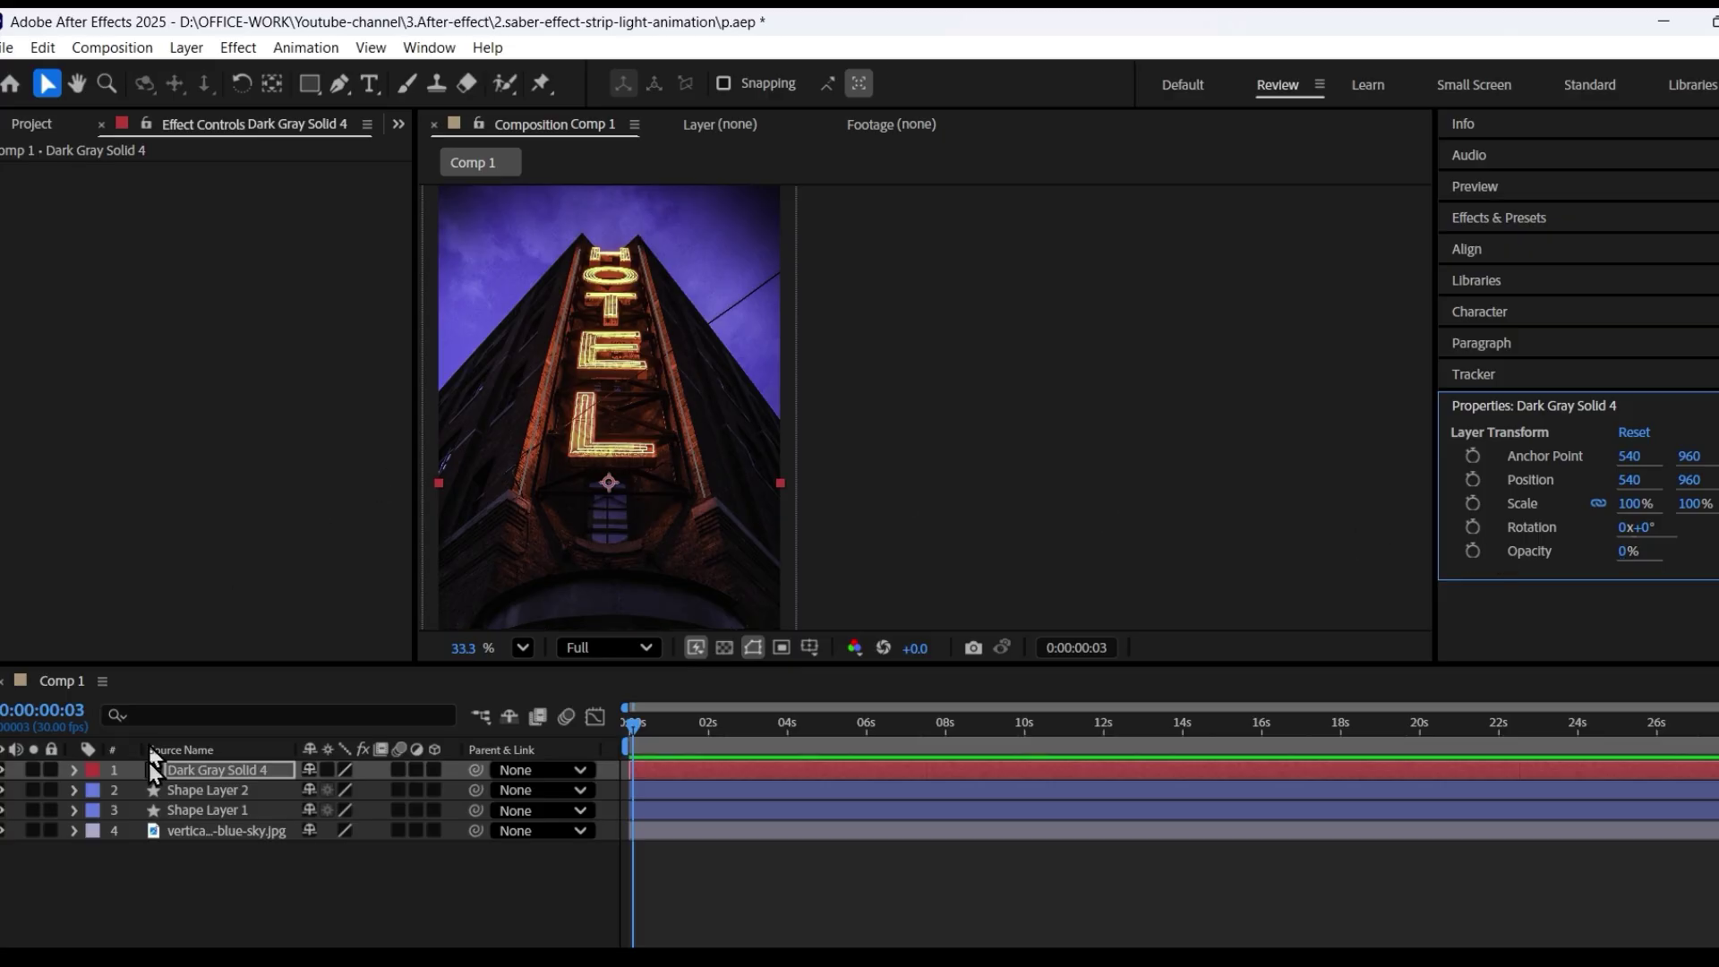
# Step: Draw a straight two-point Pen mask on the solid along the building's left red strip, from its lower end to the roof peak
pyautogui.click(339, 85)
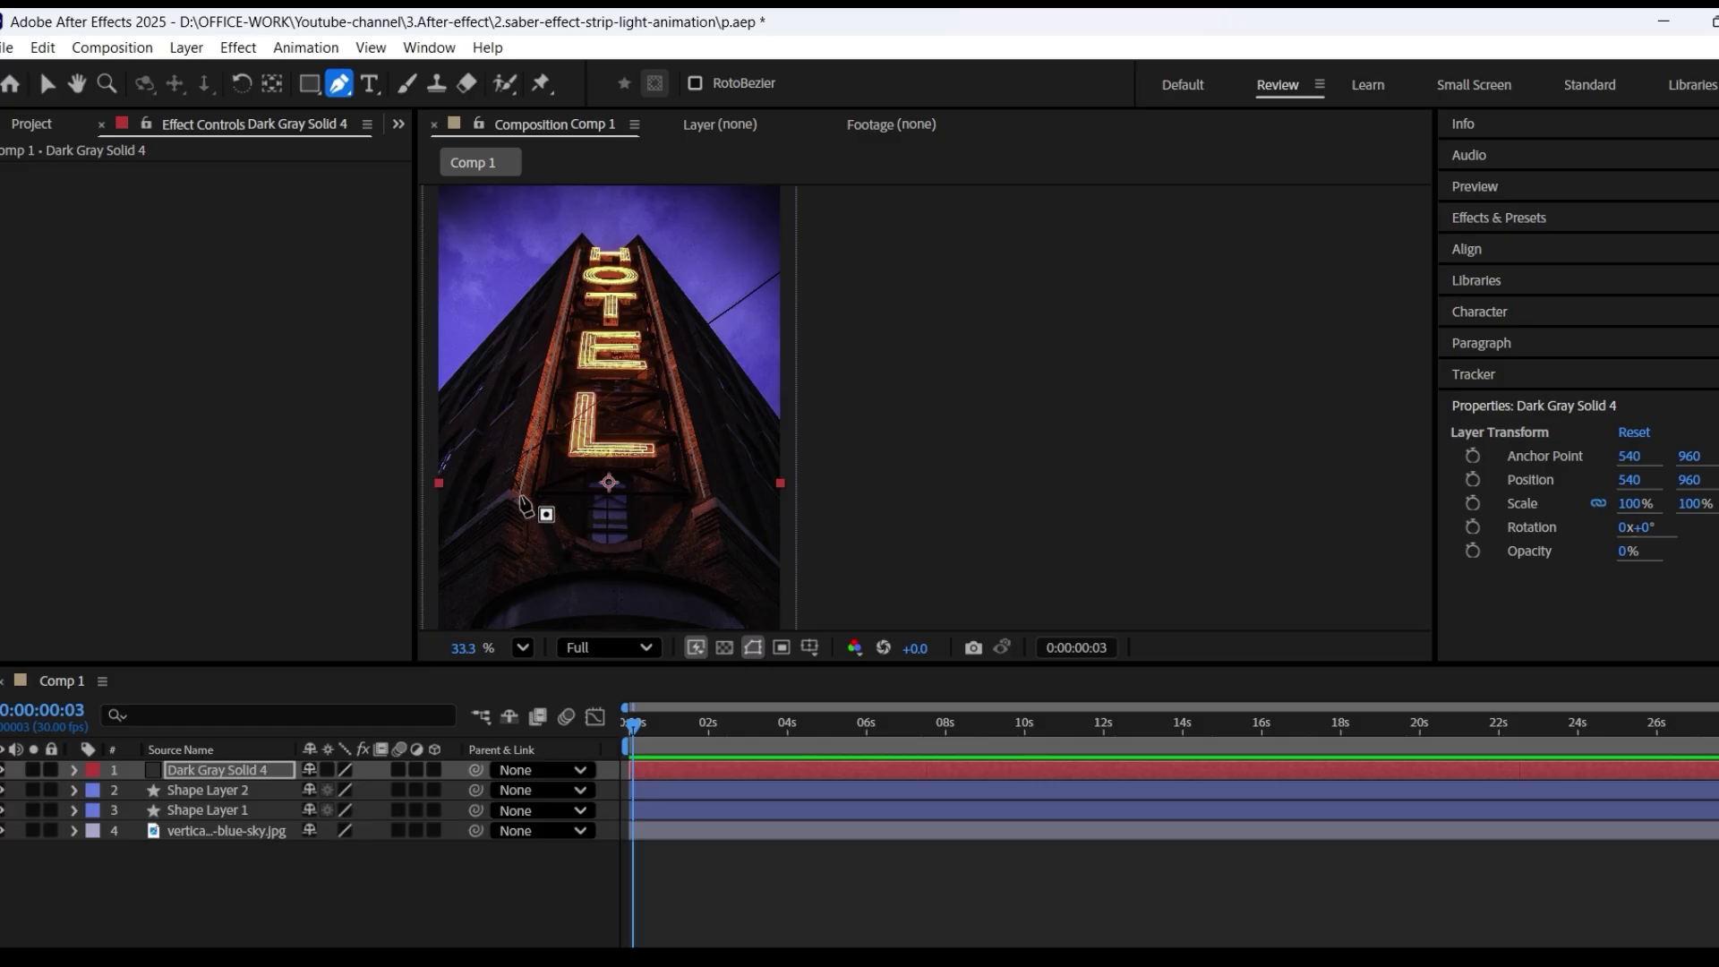
pyautogui.click(520, 494)
pyautogui.click(579, 249)
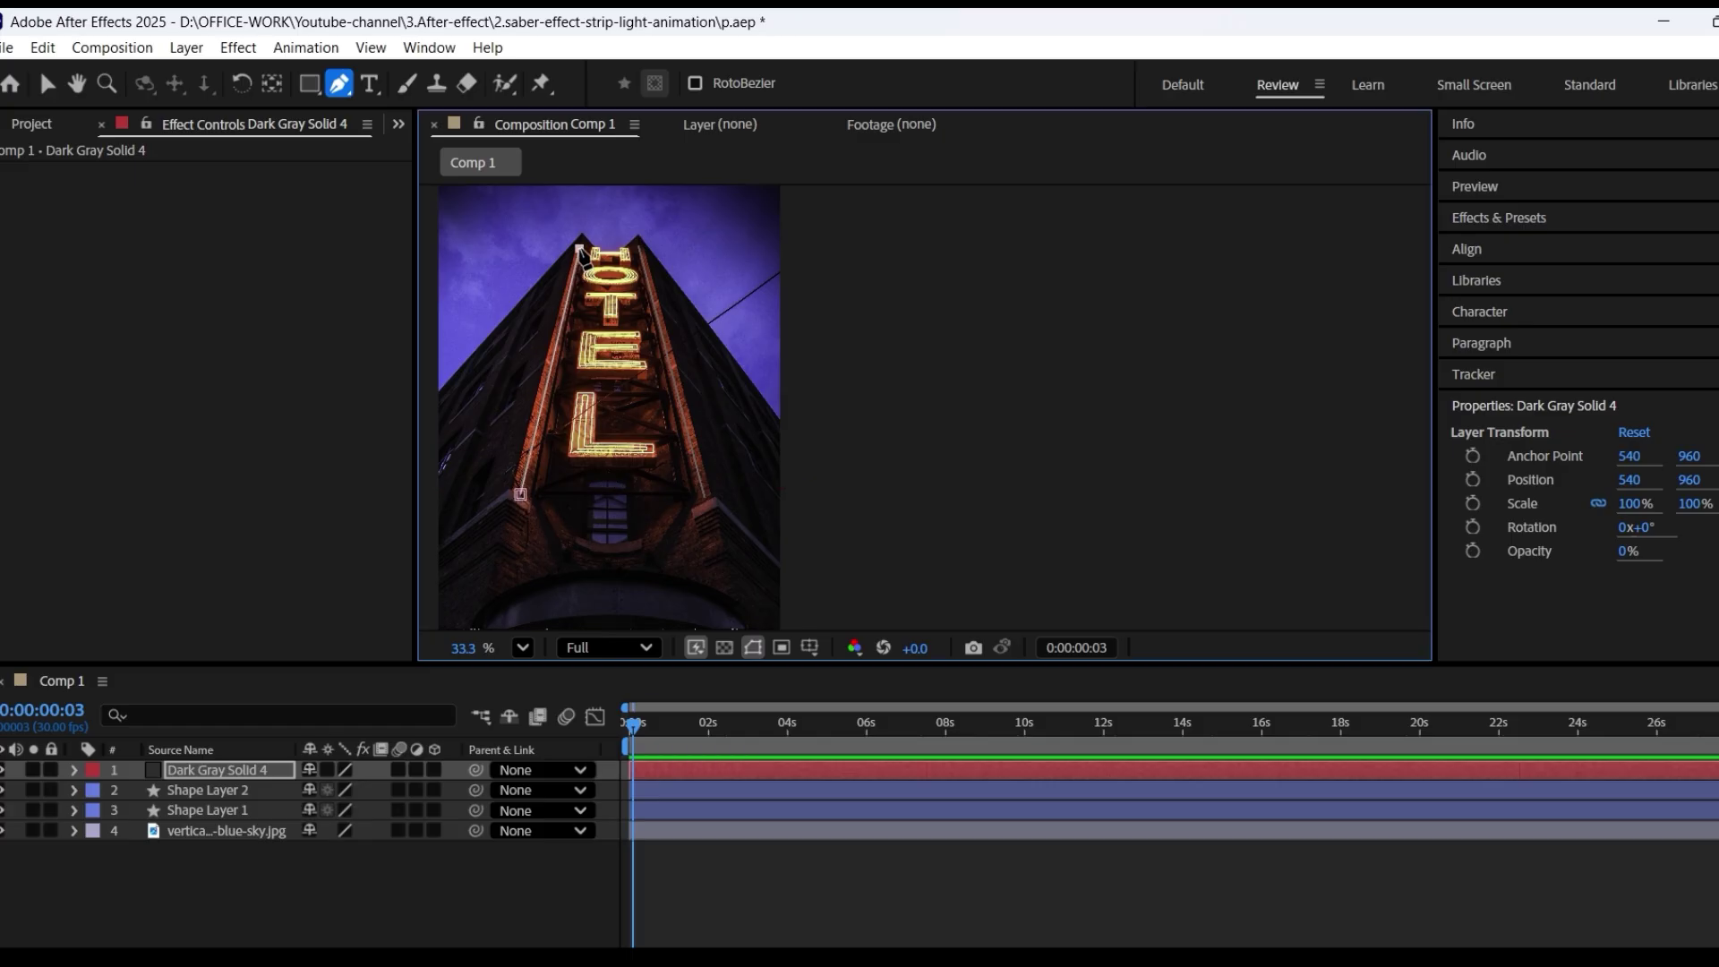
# Step: Apply the Video Copilot Saber effect to the masked solid and choose the Default preset
pyautogui.click(239, 47)
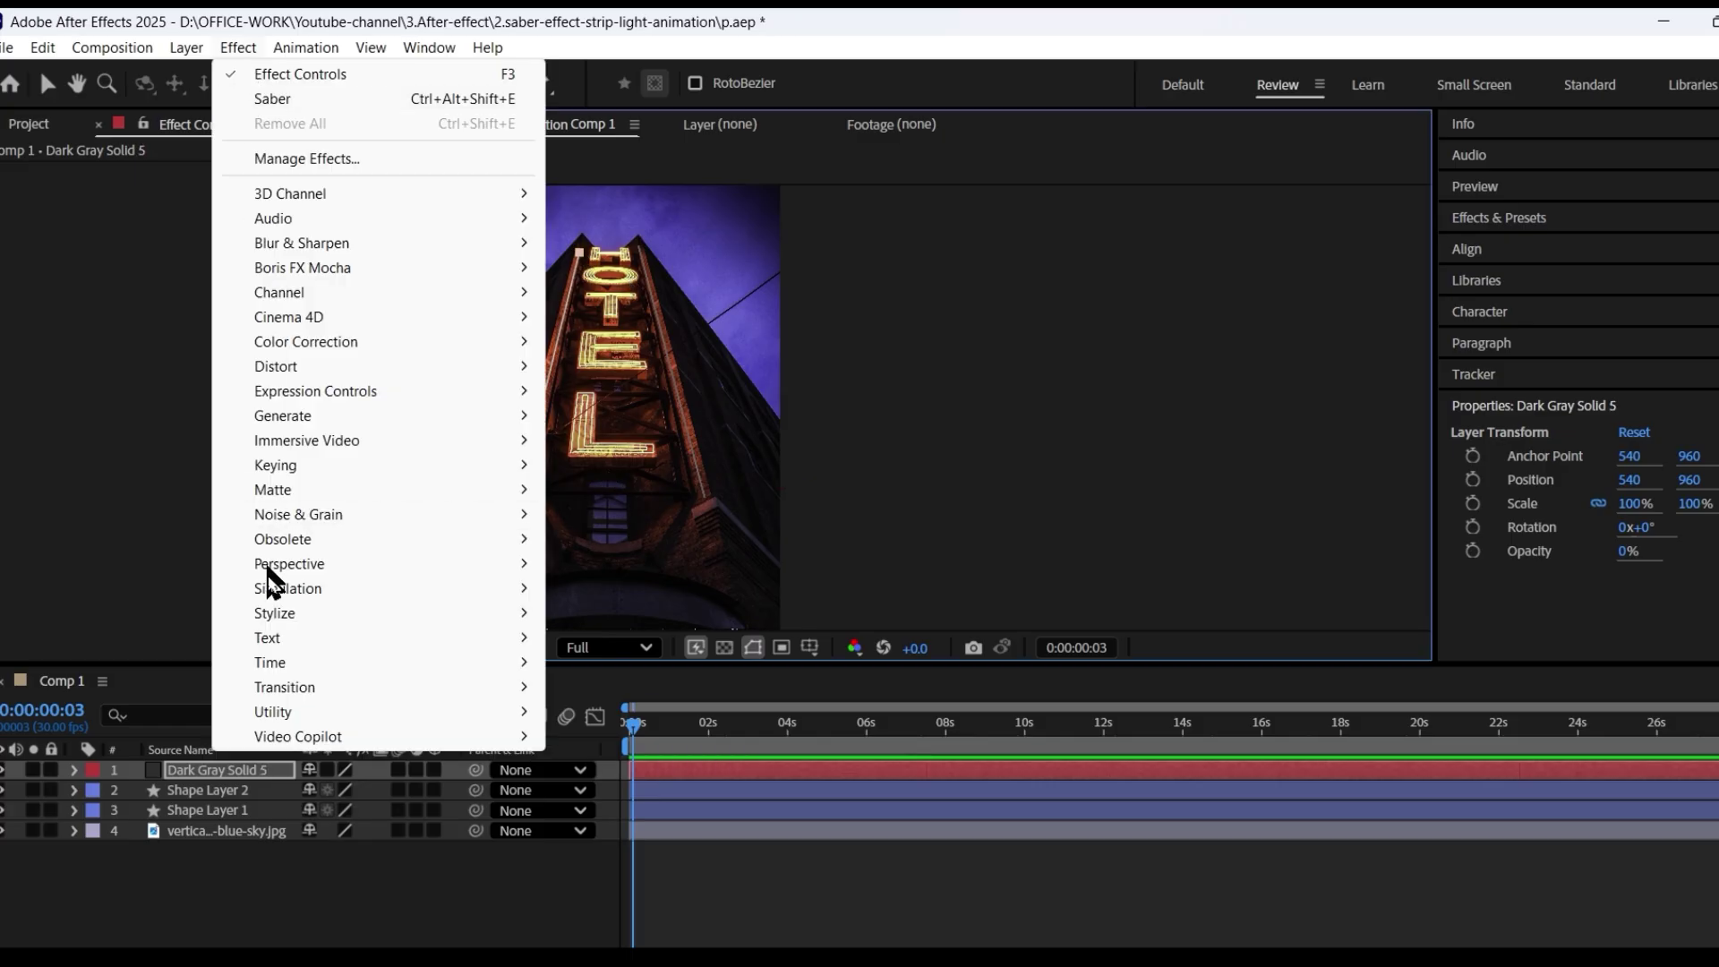
pyautogui.moveTo(273, 743)
pyautogui.click(591, 736)
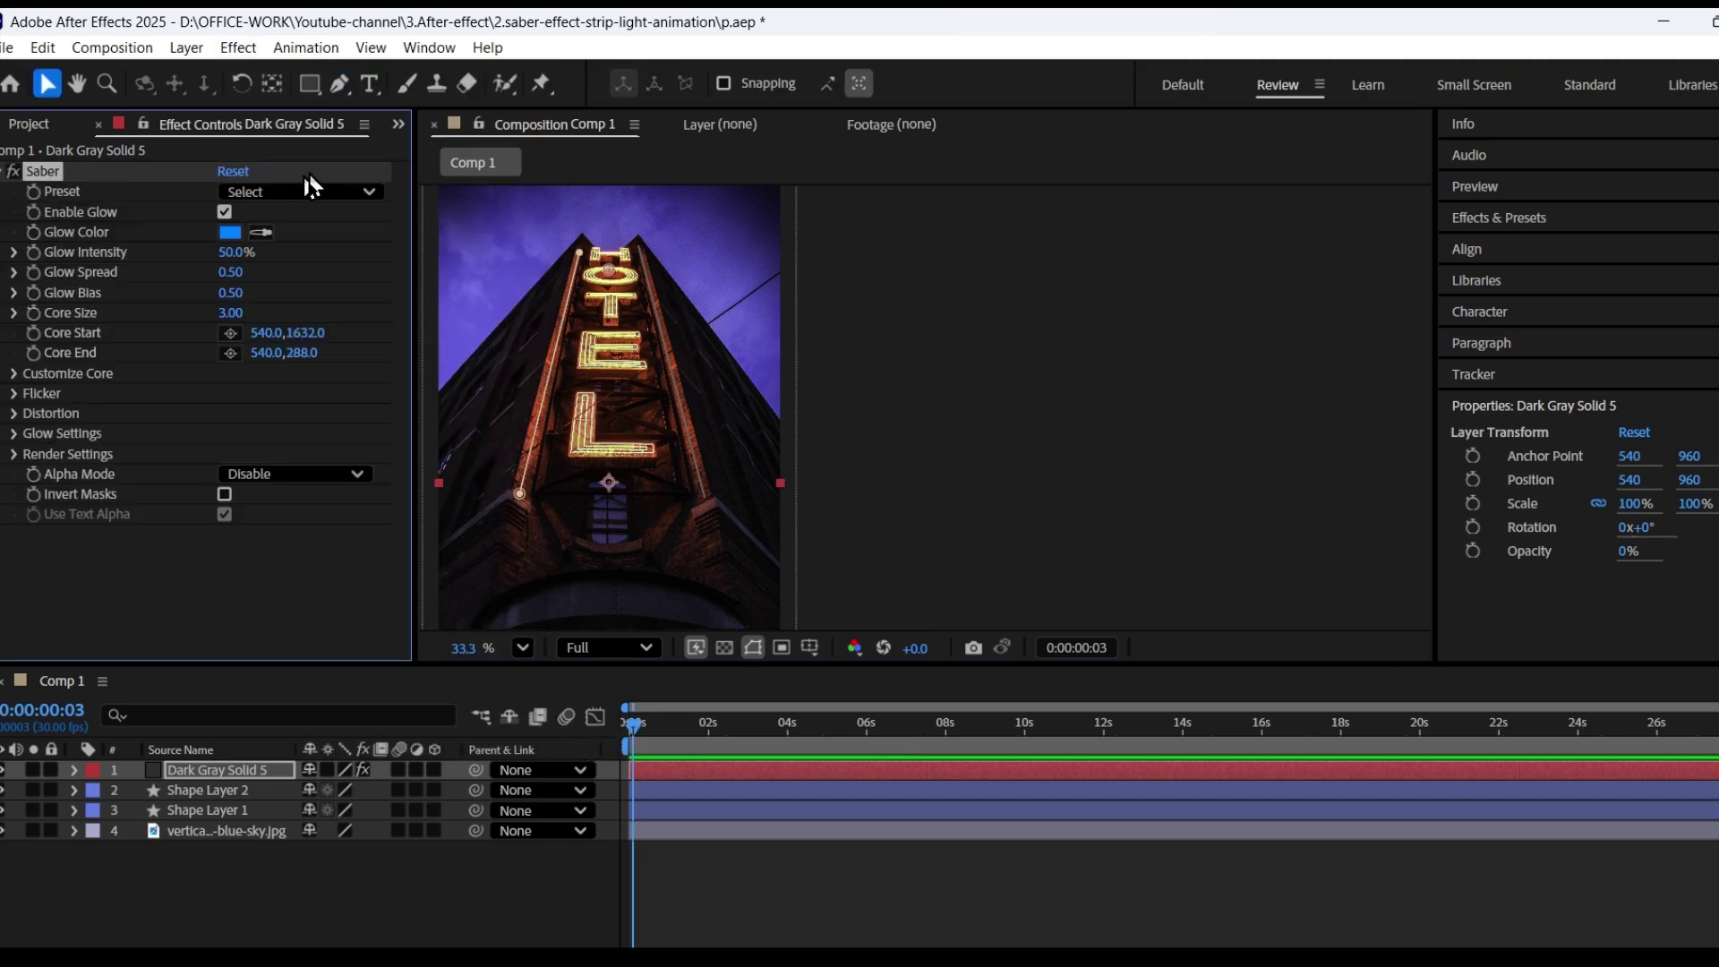
pyautogui.click(357, 191)
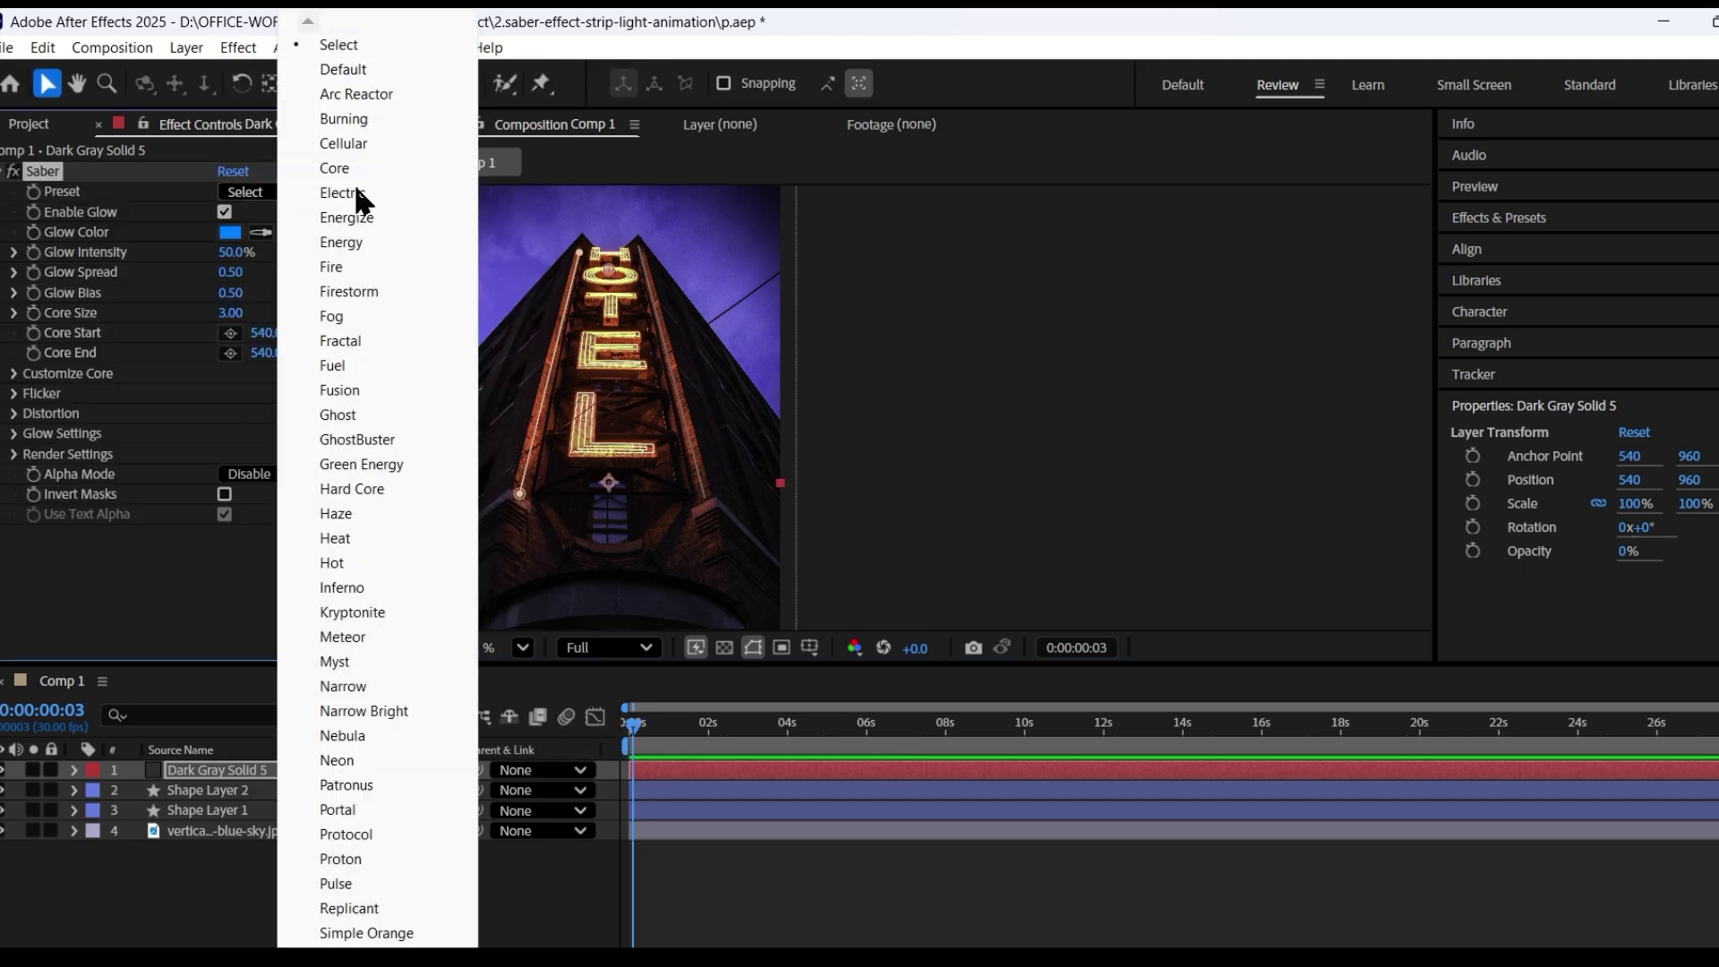
pyautogui.click(353, 188)
pyautogui.click(300, 190)
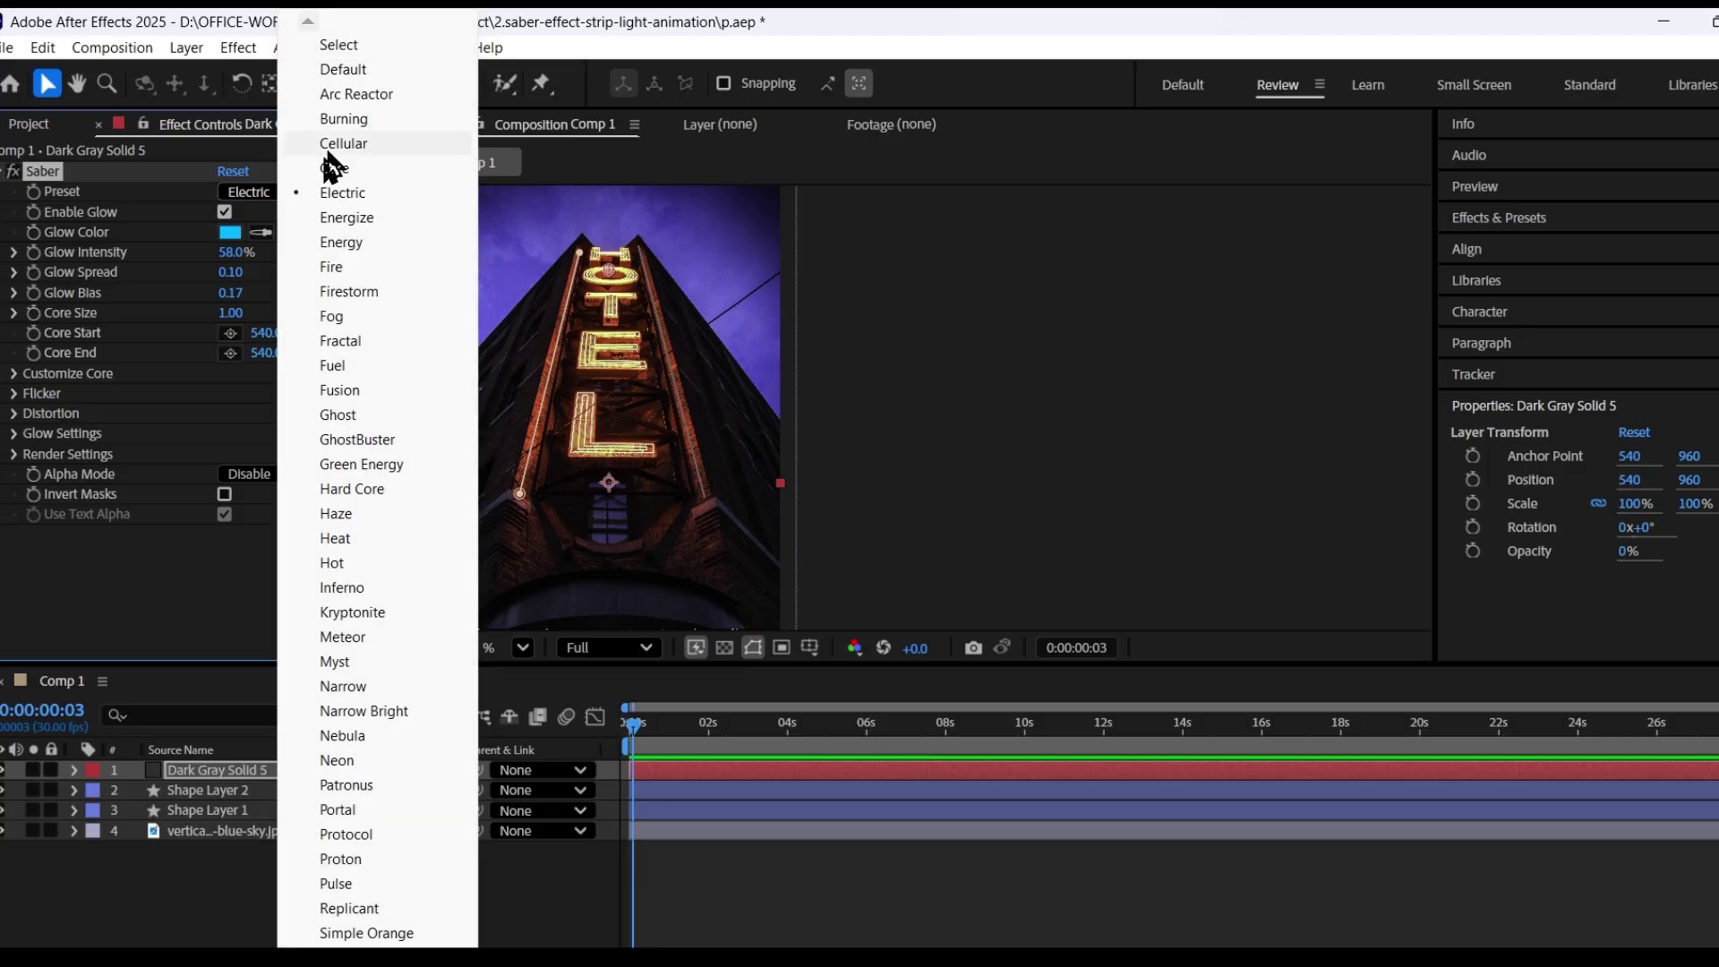
pyautogui.click(343, 69)
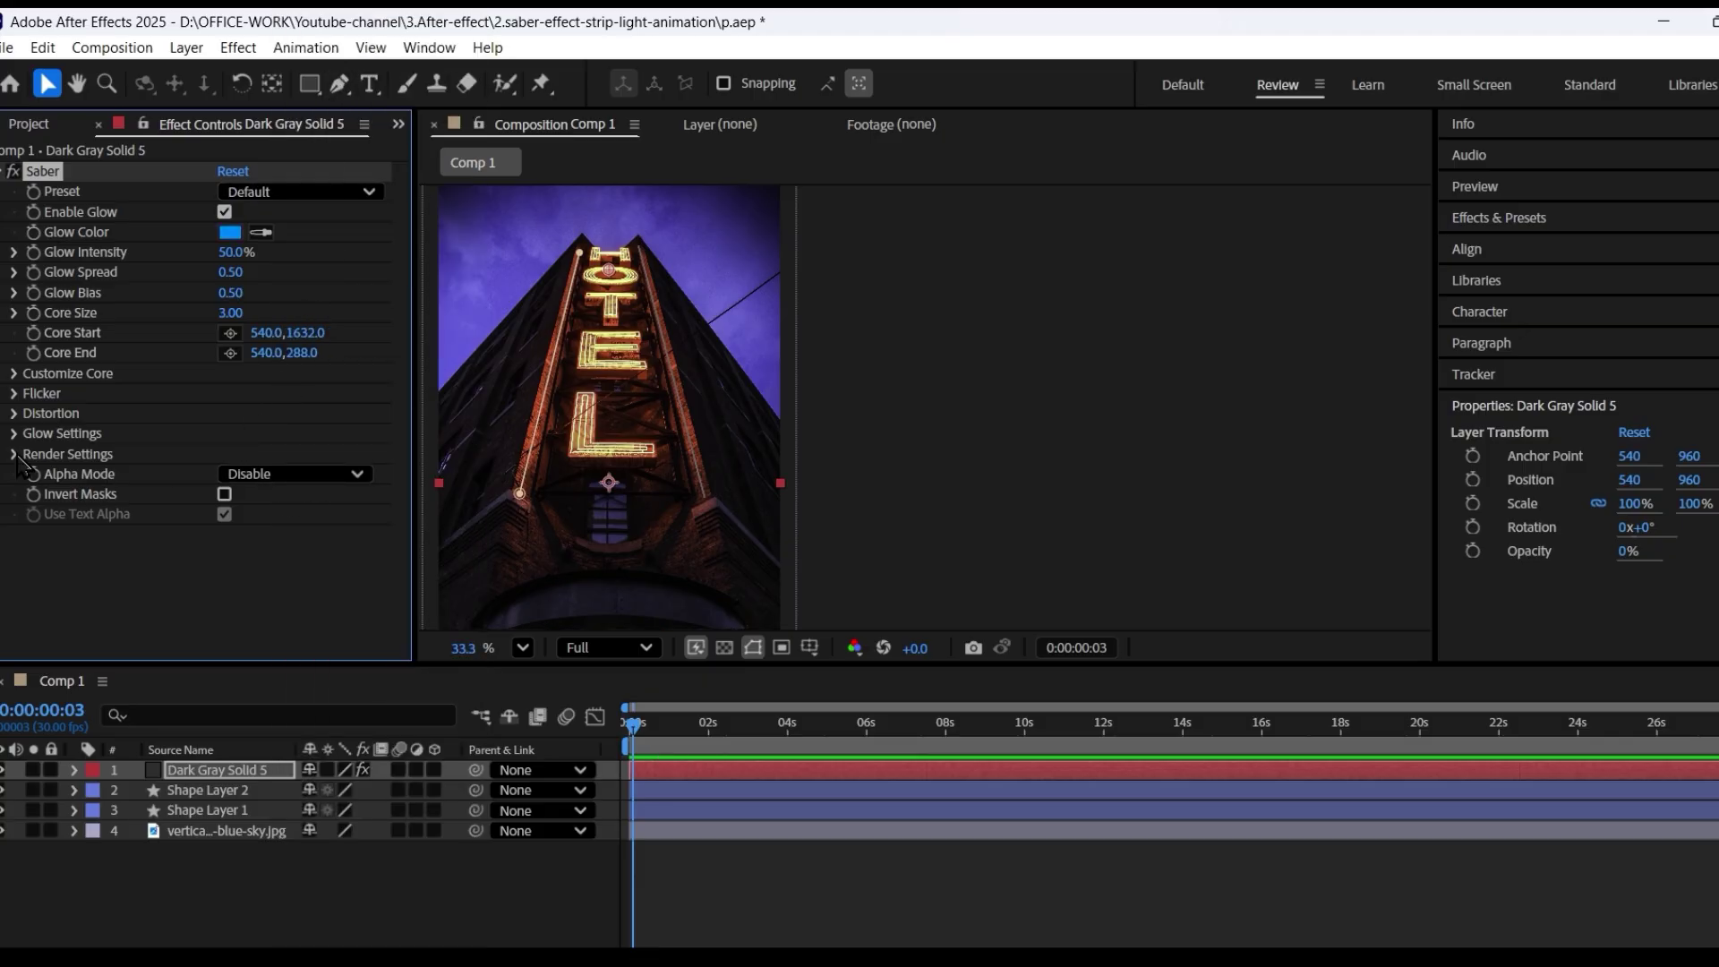
# Step: Set Saber's core type to Layer Masks and its composite settings to Transparent
pyautogui.click(16, 374)
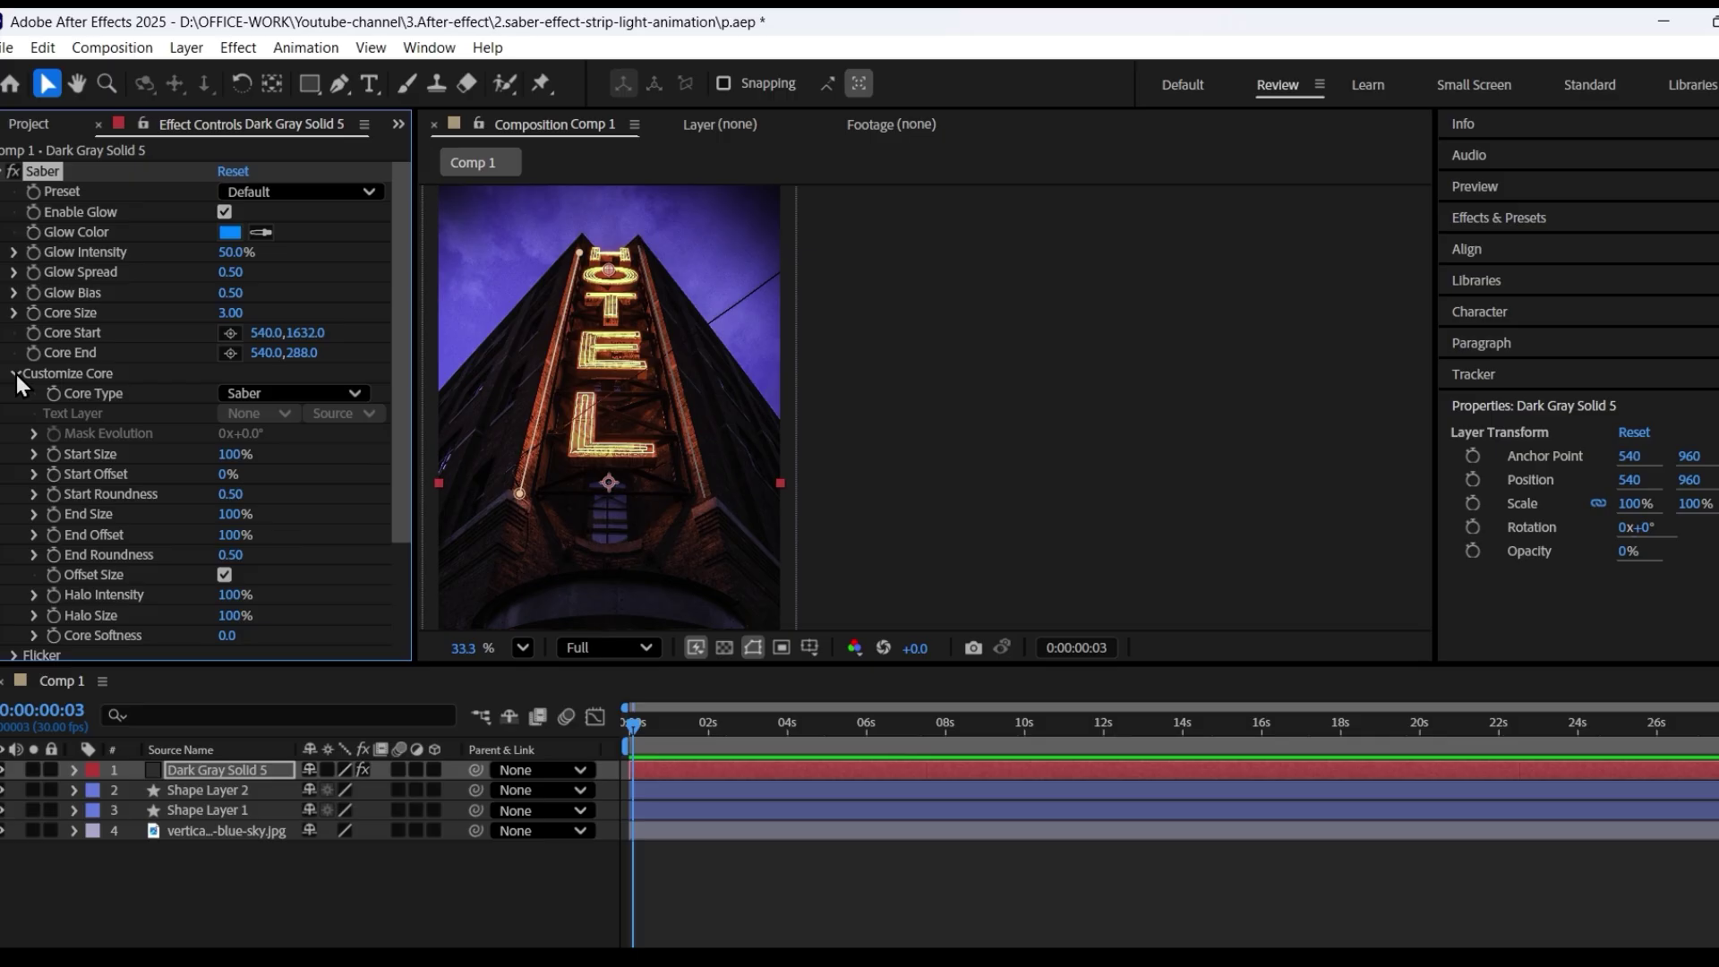
pyautogui.click(293, 393)
pyautogui.click(293, 443)
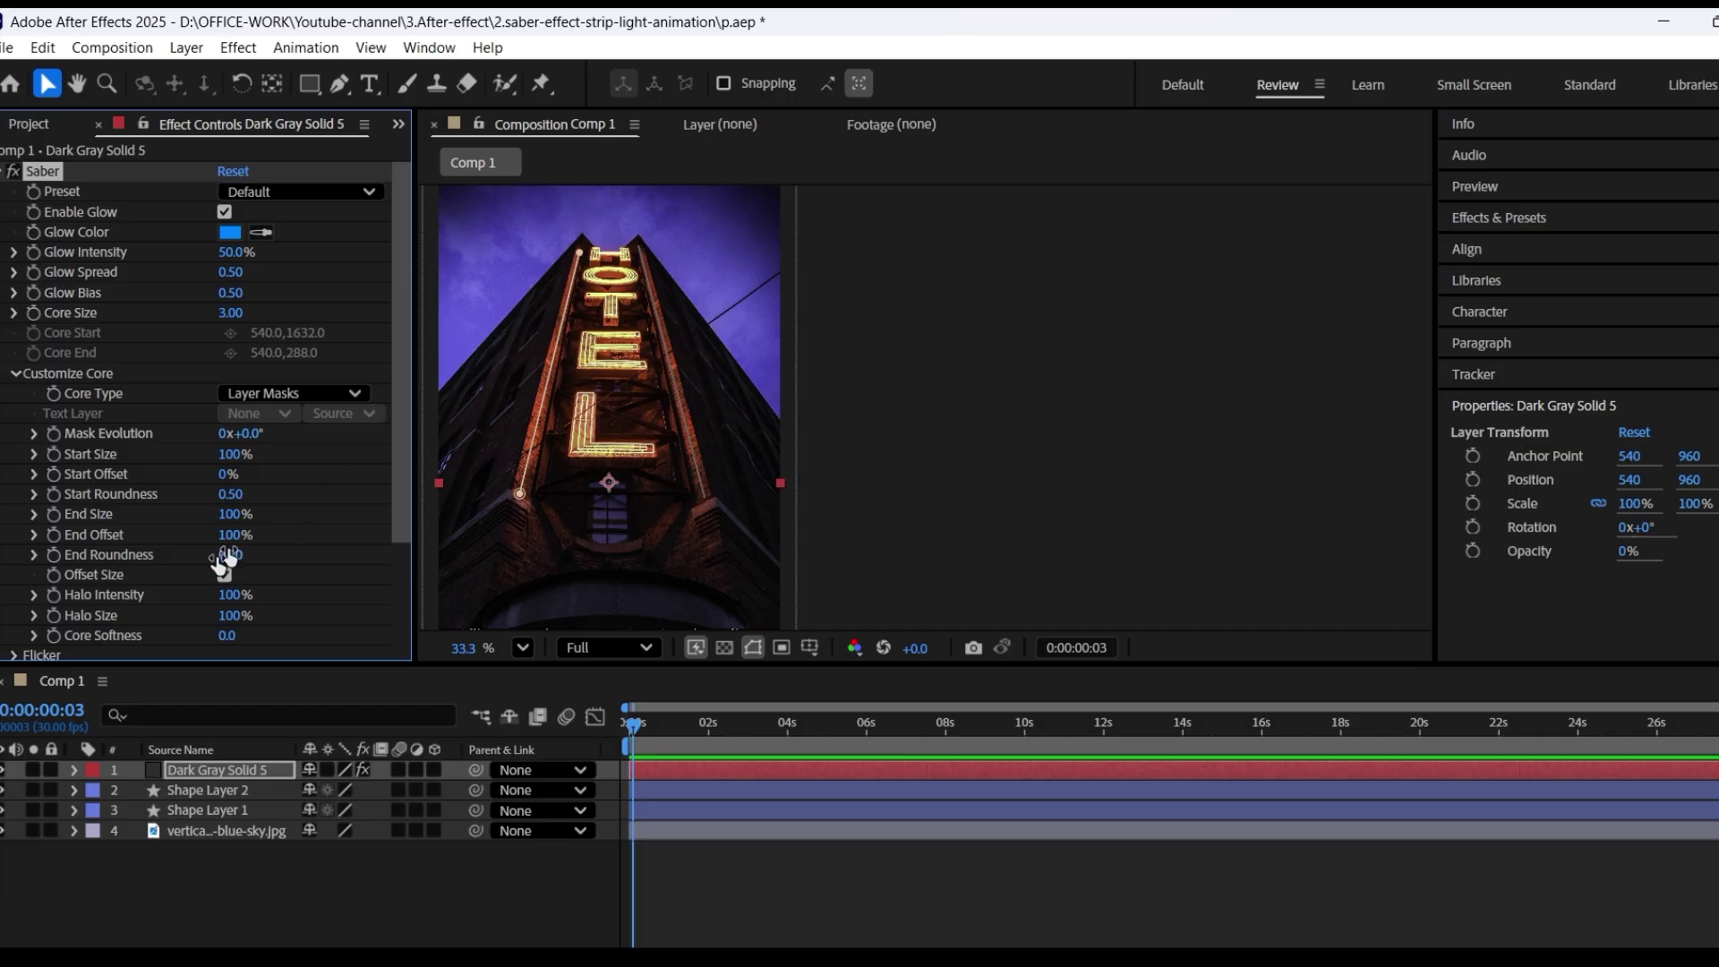
pyautogui.scroll(-5, 268, 627)
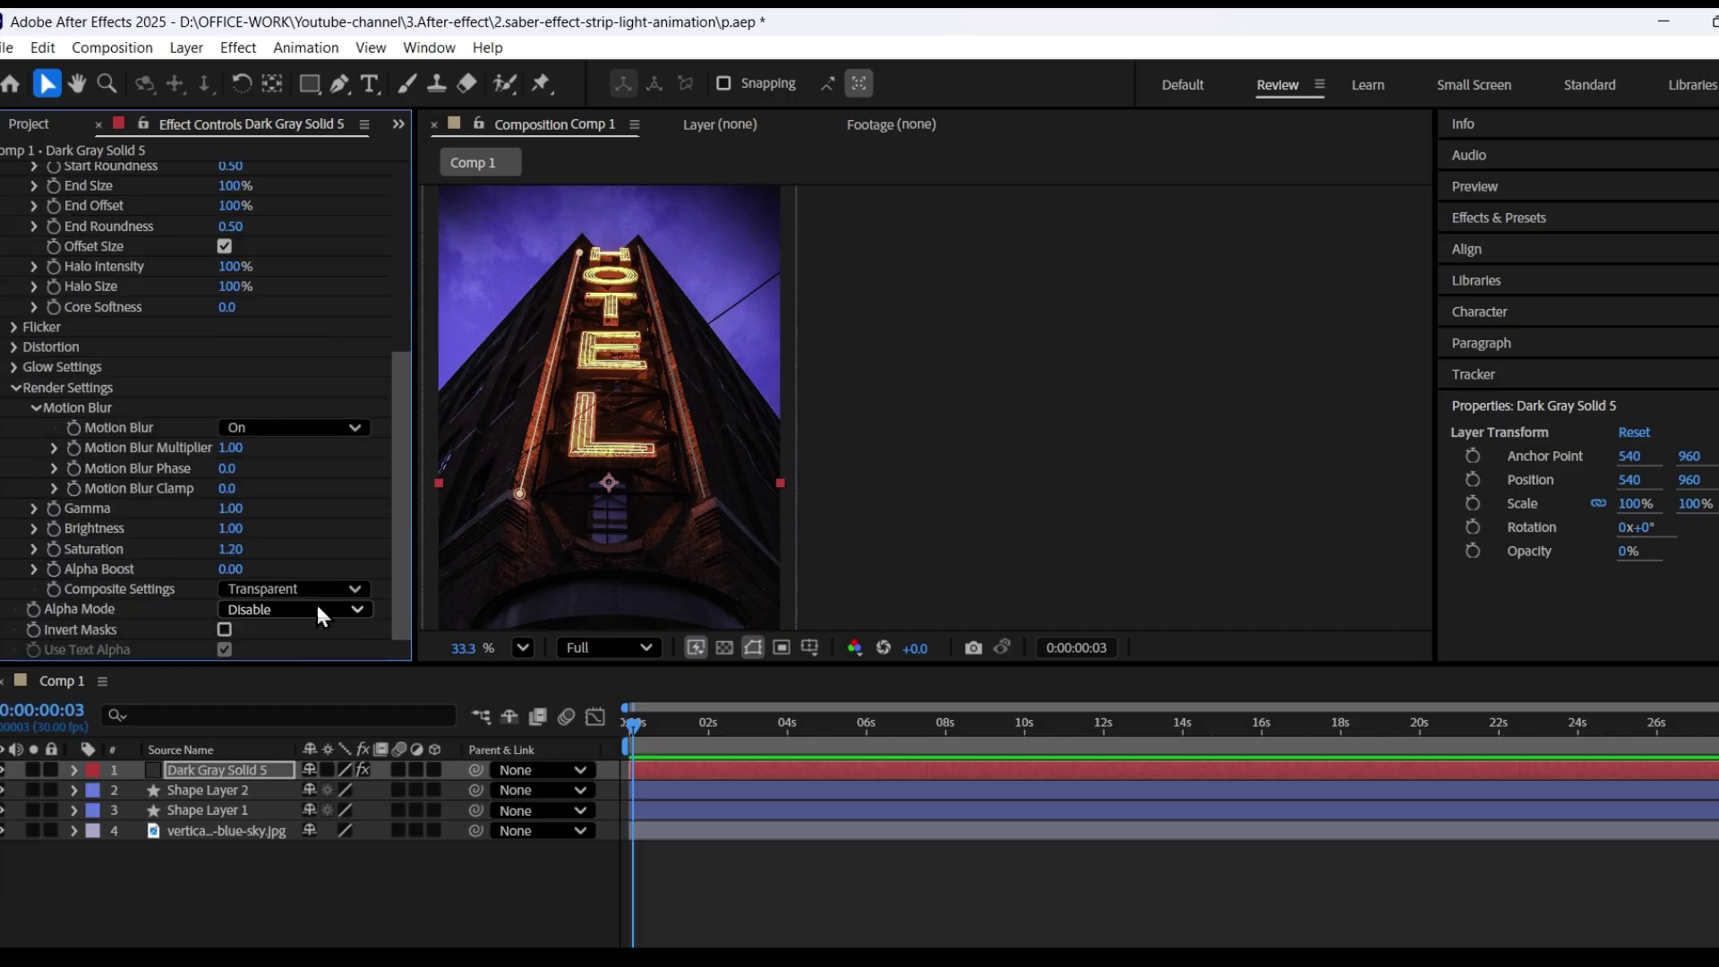
# Step: Raise the solid layer's opacity to 100%
pyautogui.moveTo(1624, 554); pyautogui.dragTo(1715, 553)
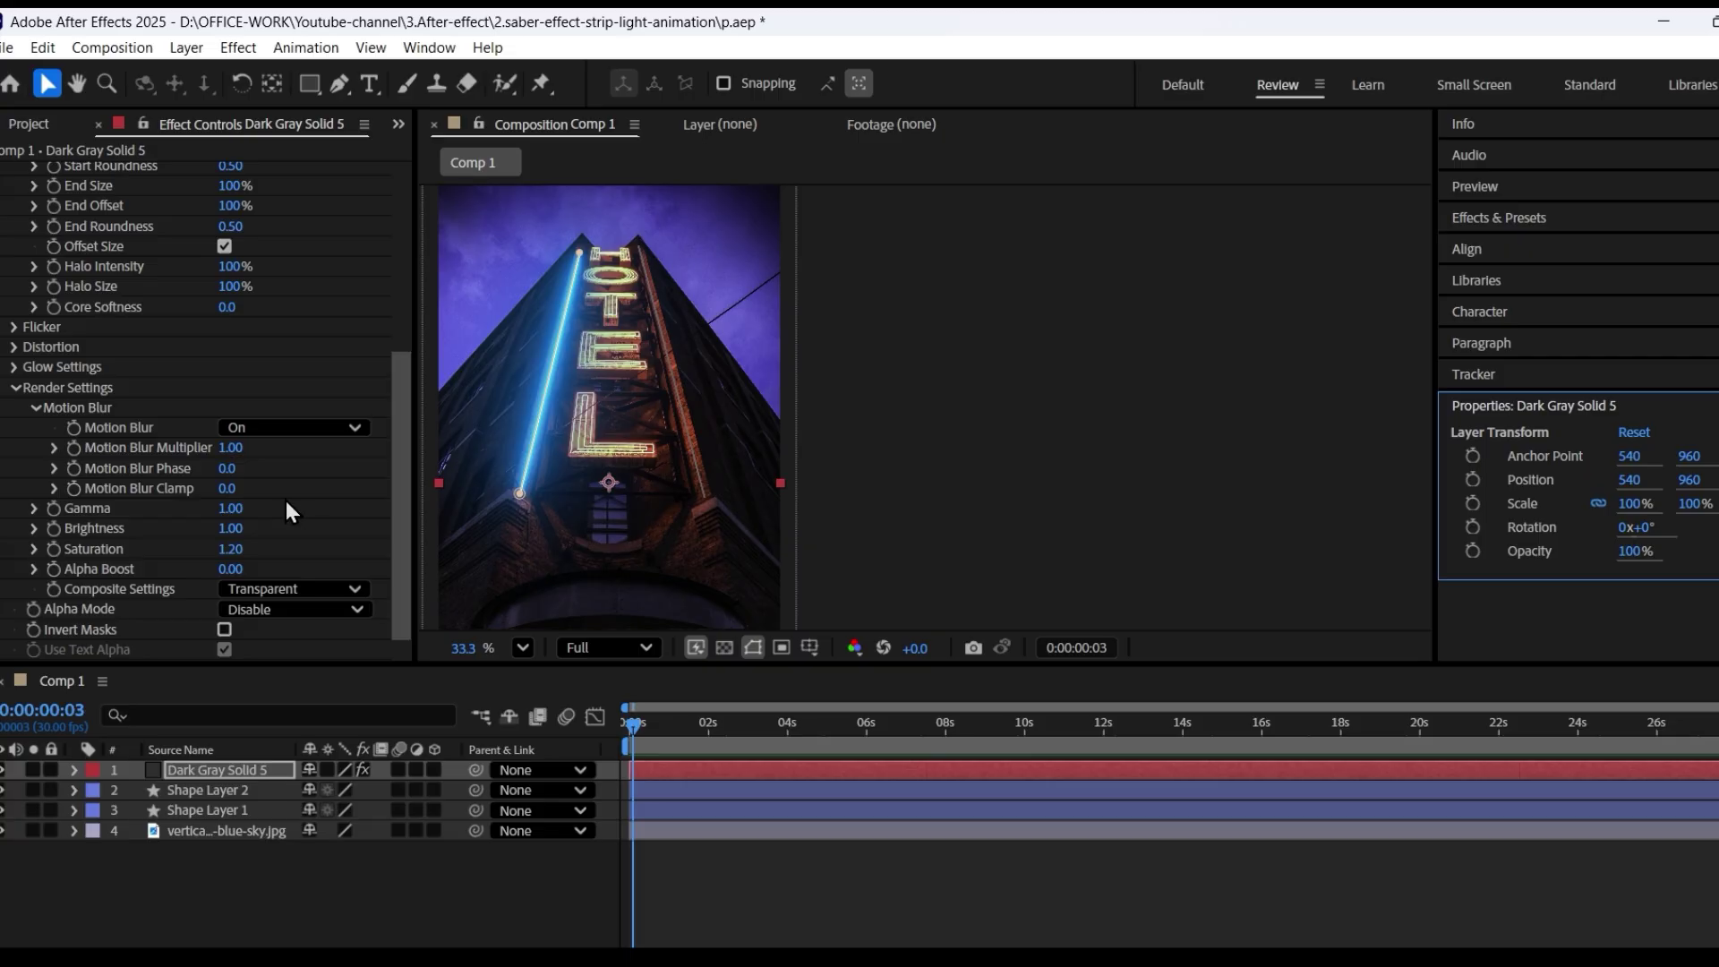
# Step: Set Saber's glow intensity to 34% and its core size to 4.90
pyautogui.moveTo(401, 429); pyautogui.dragTo(400, 241)
pyautogui.moveTo(235, 257); pyautogui.dragTo(213, 249)
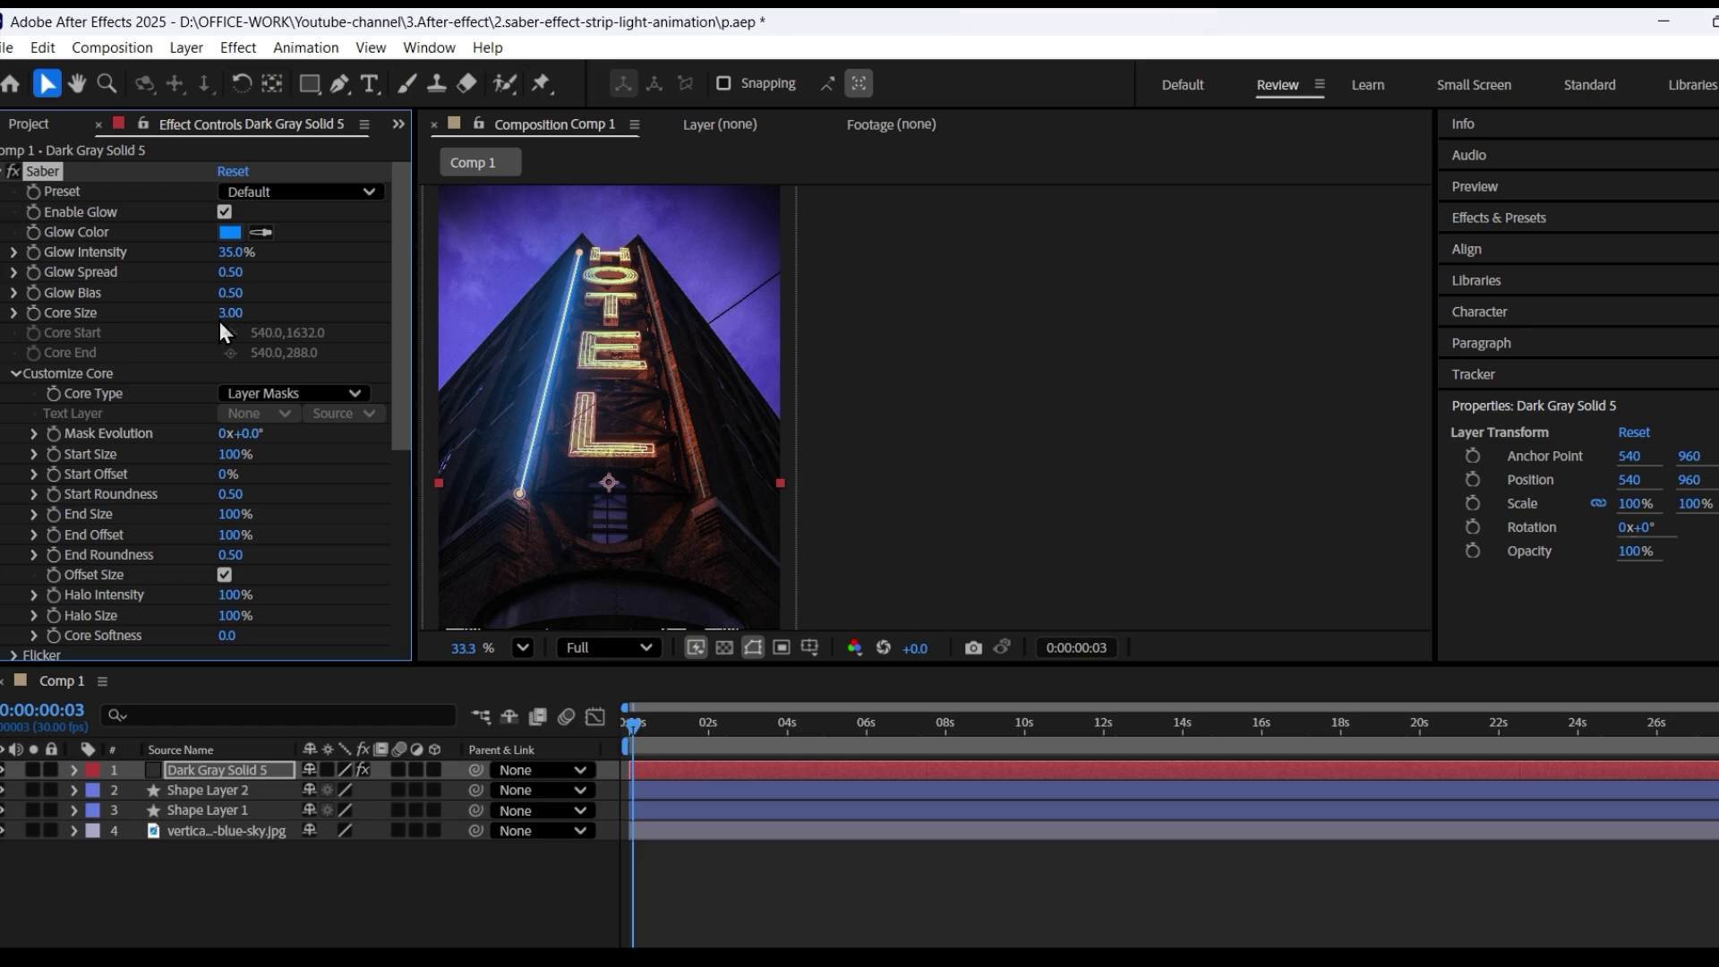
pyautogui.moveTo(226, 314); pyautogui.dragTo(255, 314)
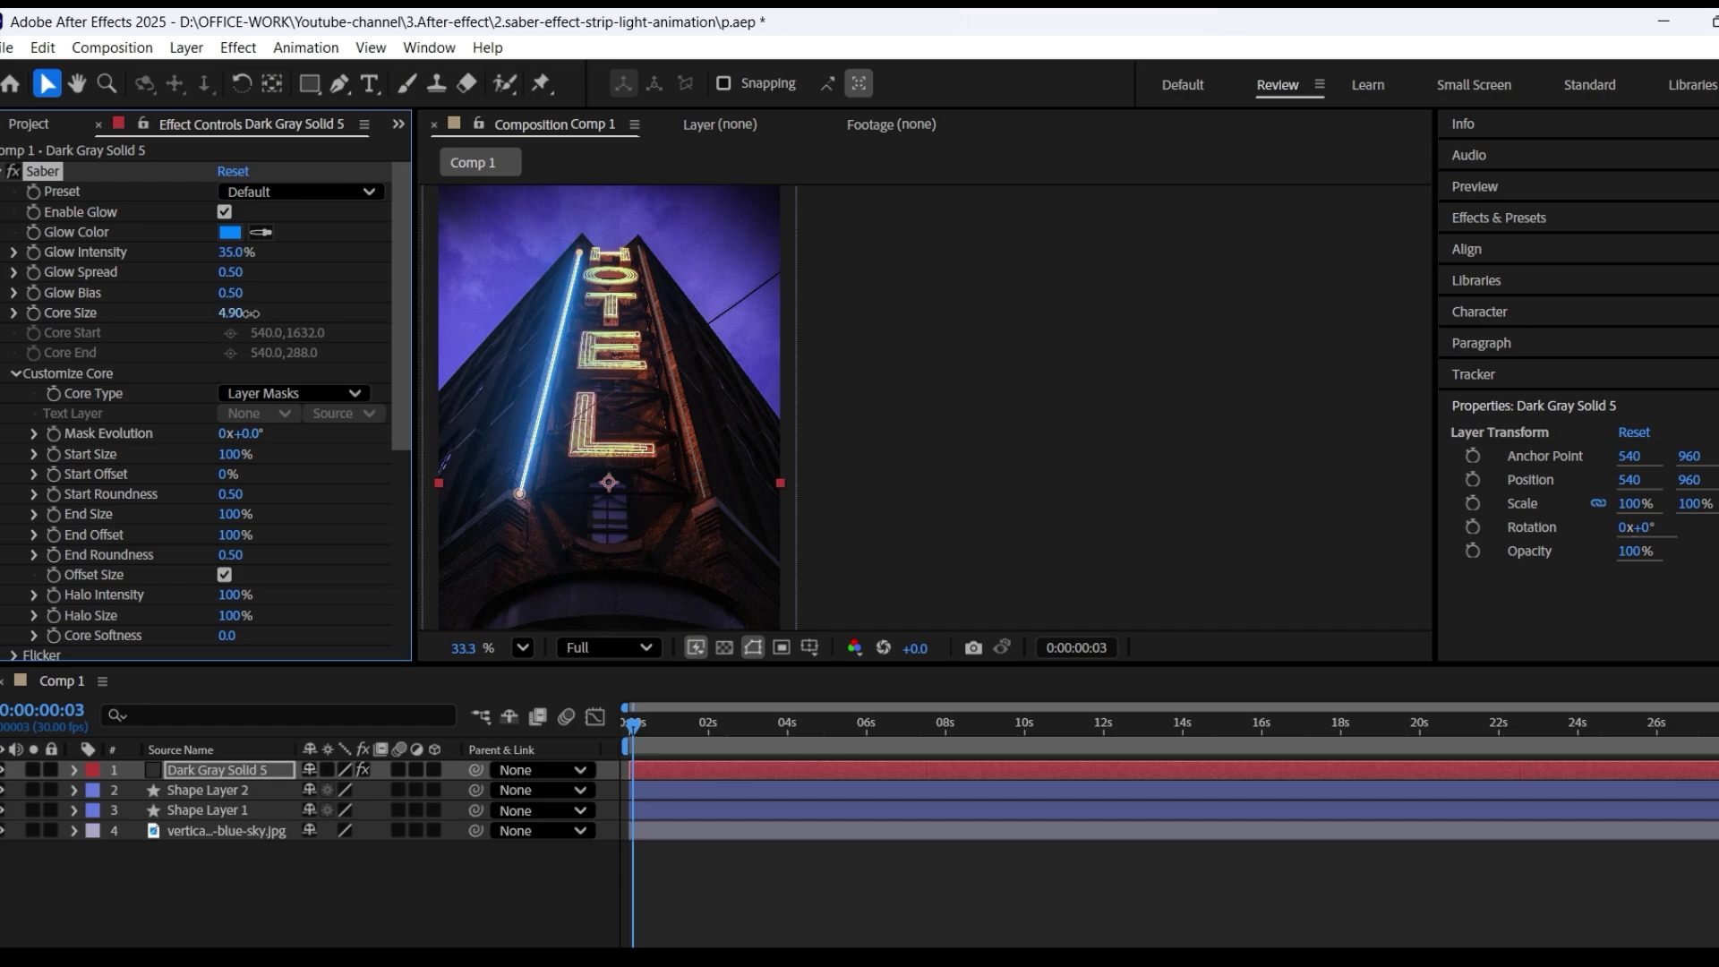
pyautogui.moveTo(231, 252)
pyautogui.mouseDown()
pyautogui.moveTo(213, 253)
pyautogui.moveTo(230, 255)
pyautogui.mouseUp()
# Step: Change Saber's glow color to hot pink, FF007F
pyautogui.click(229, 232)
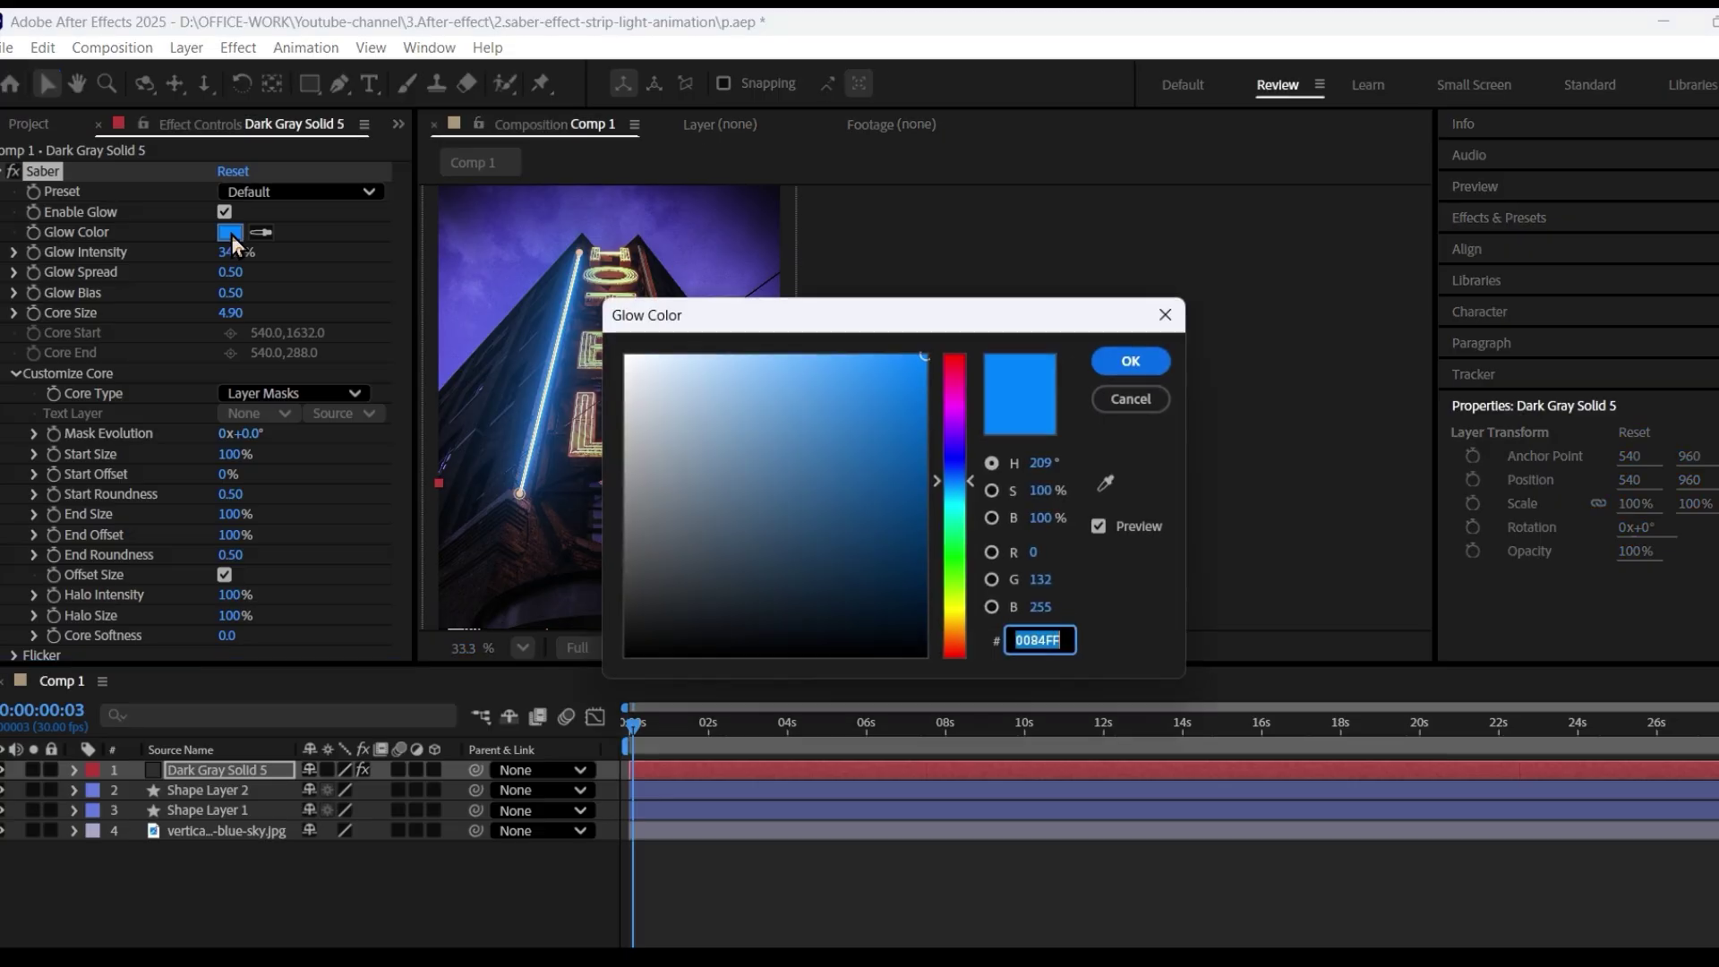
pyautogui.moveTo(944, 319); pyautogui.dragTo(527, 340)
pyautogui.click(526, 326)
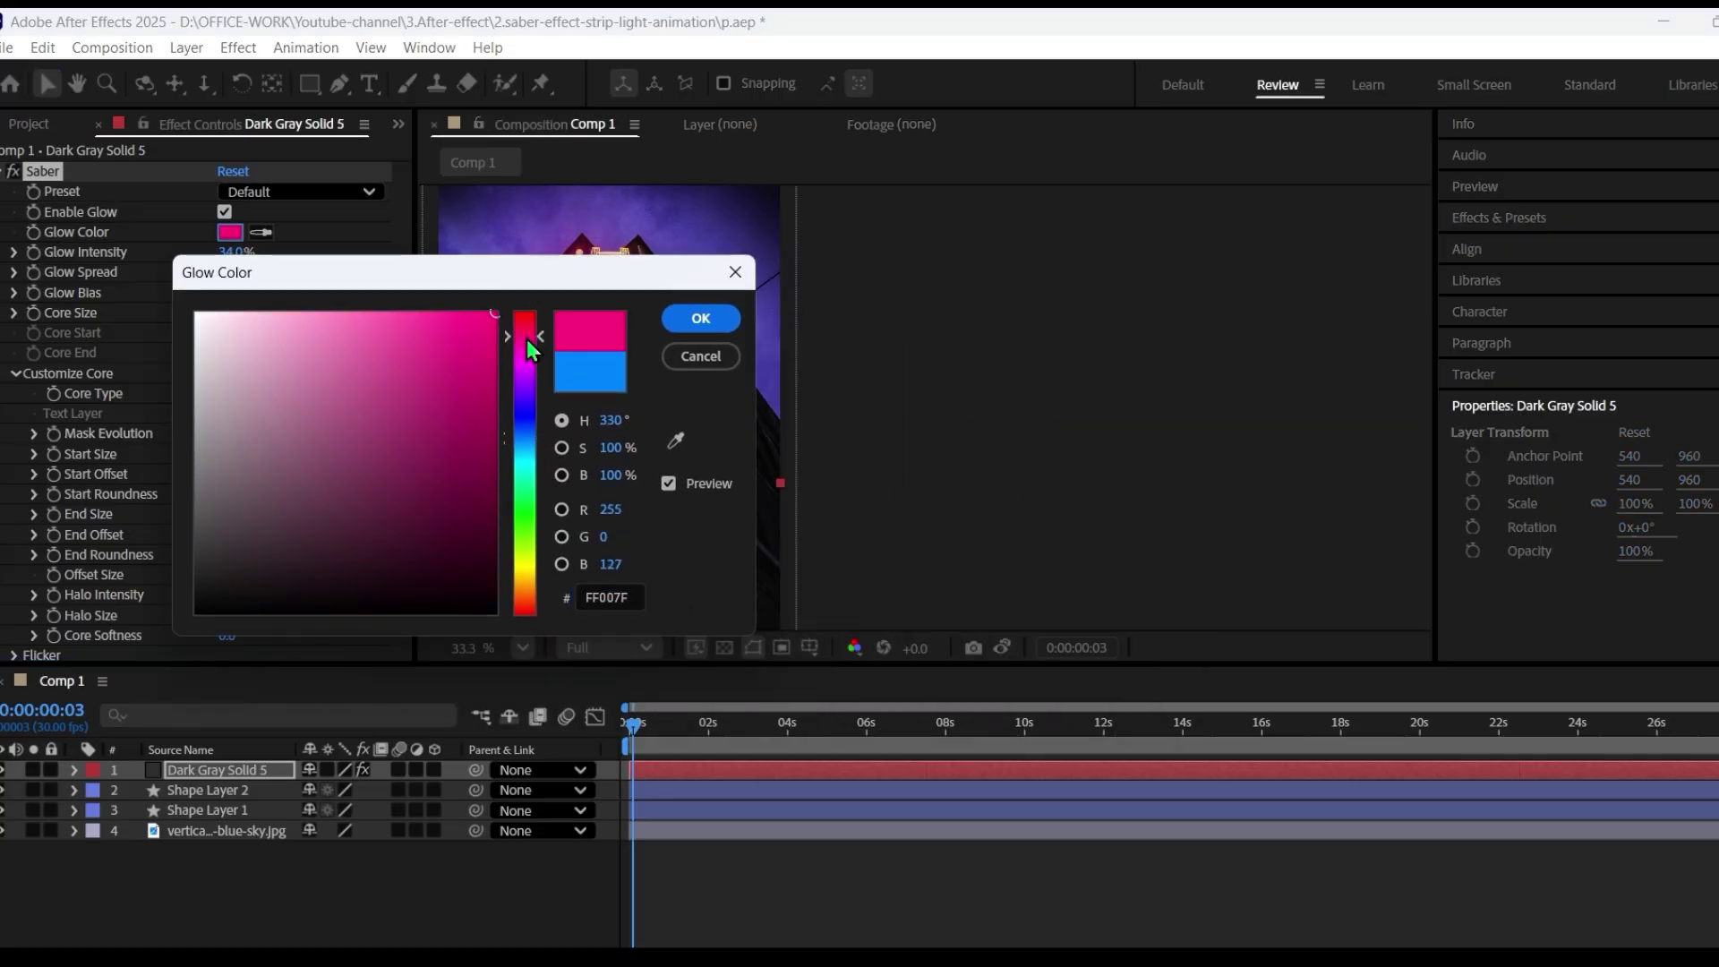
pyautogui.click(701, 318)
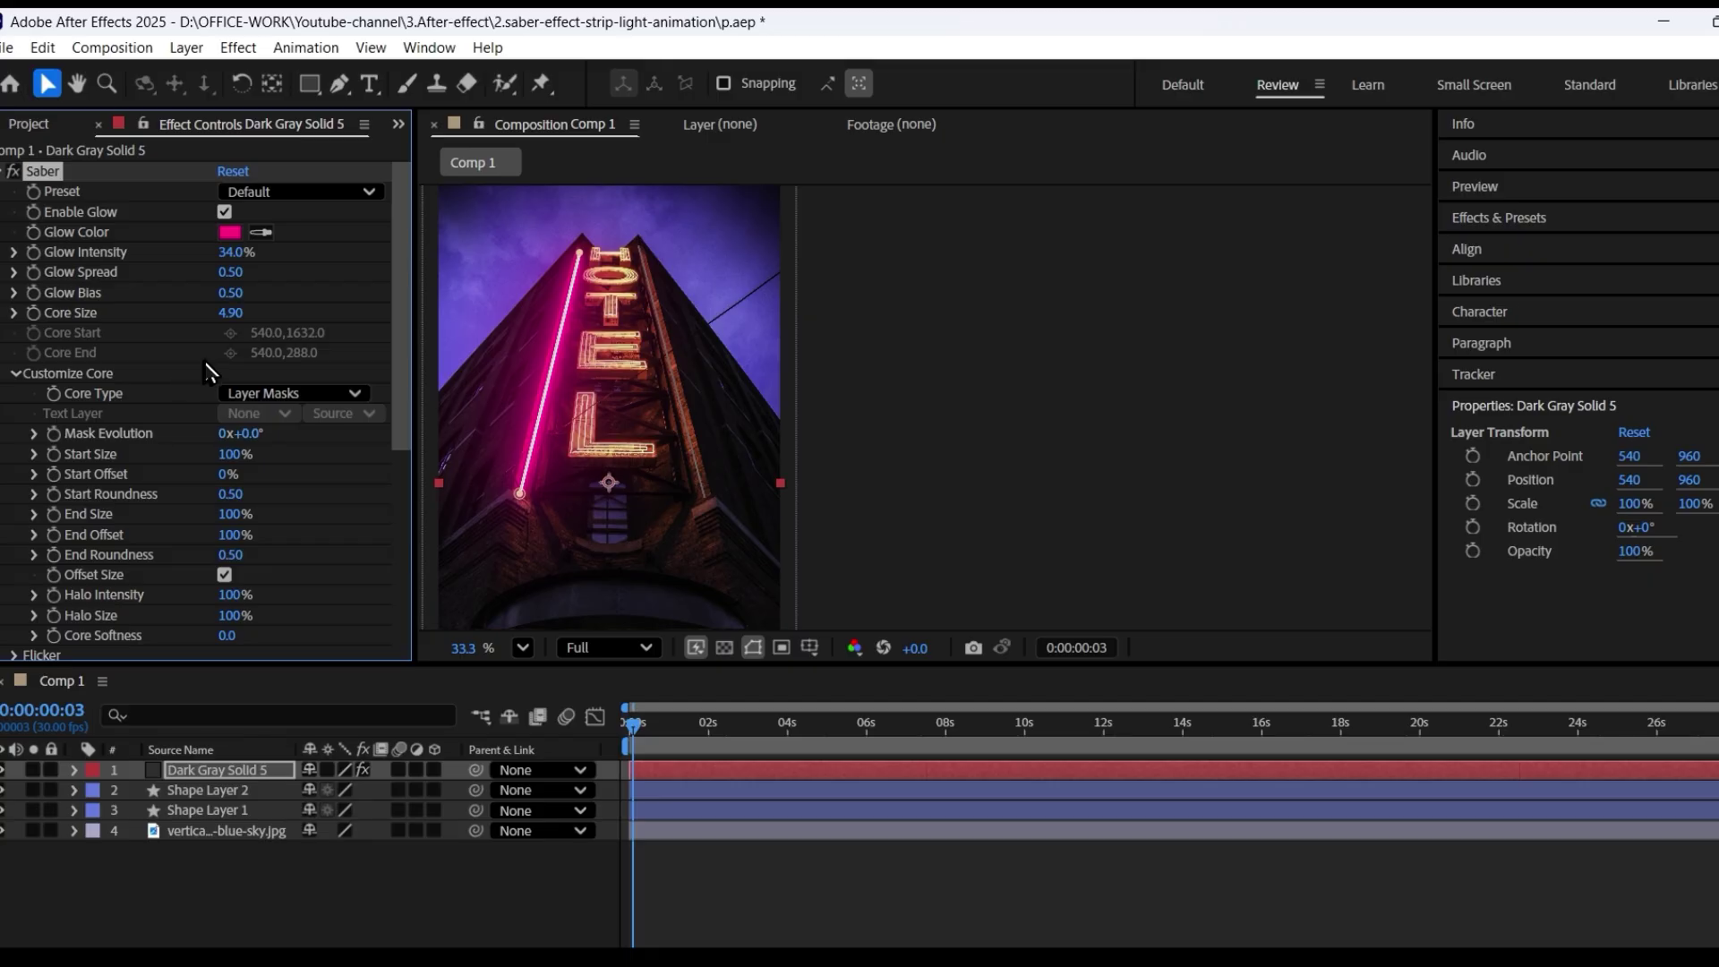
# Step: Set Saber's glow intensity to 23%, glow spread to 0.32, glow bias to 0.31 and core size to 3.30
pyautogui.moveTo(235, 253); pyautogui.dragTo(208, 273)
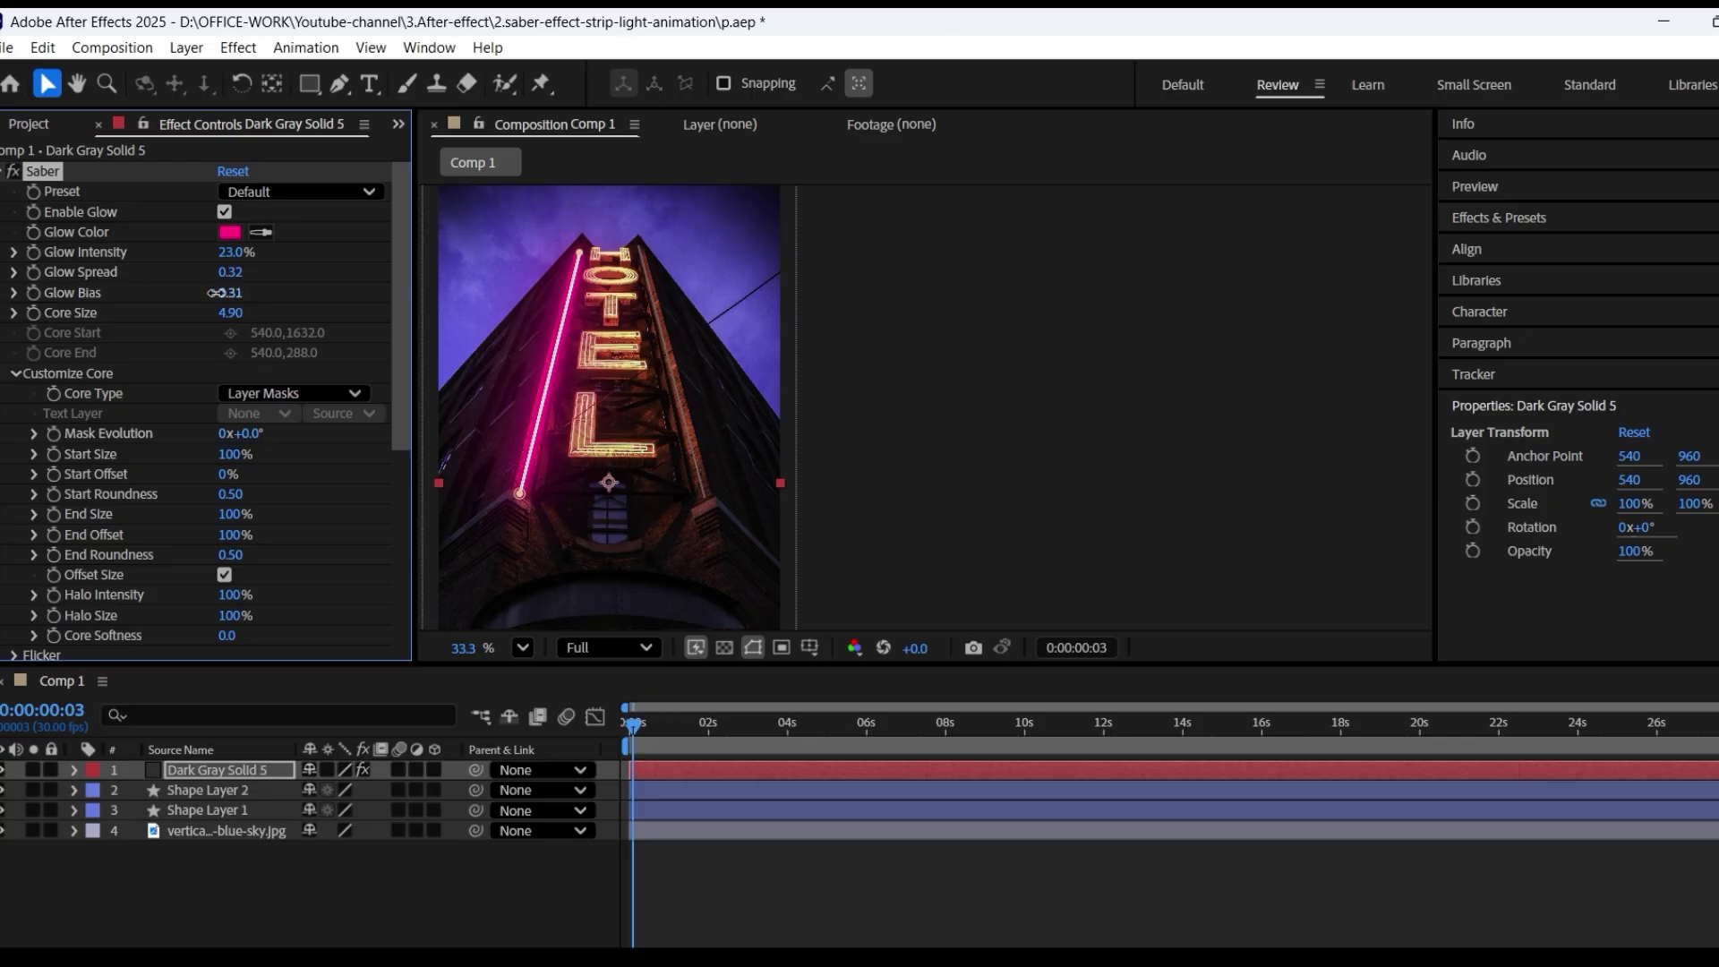
pyautogui.moveTo(238, 313); pyautogui.dragTo(213, 312)
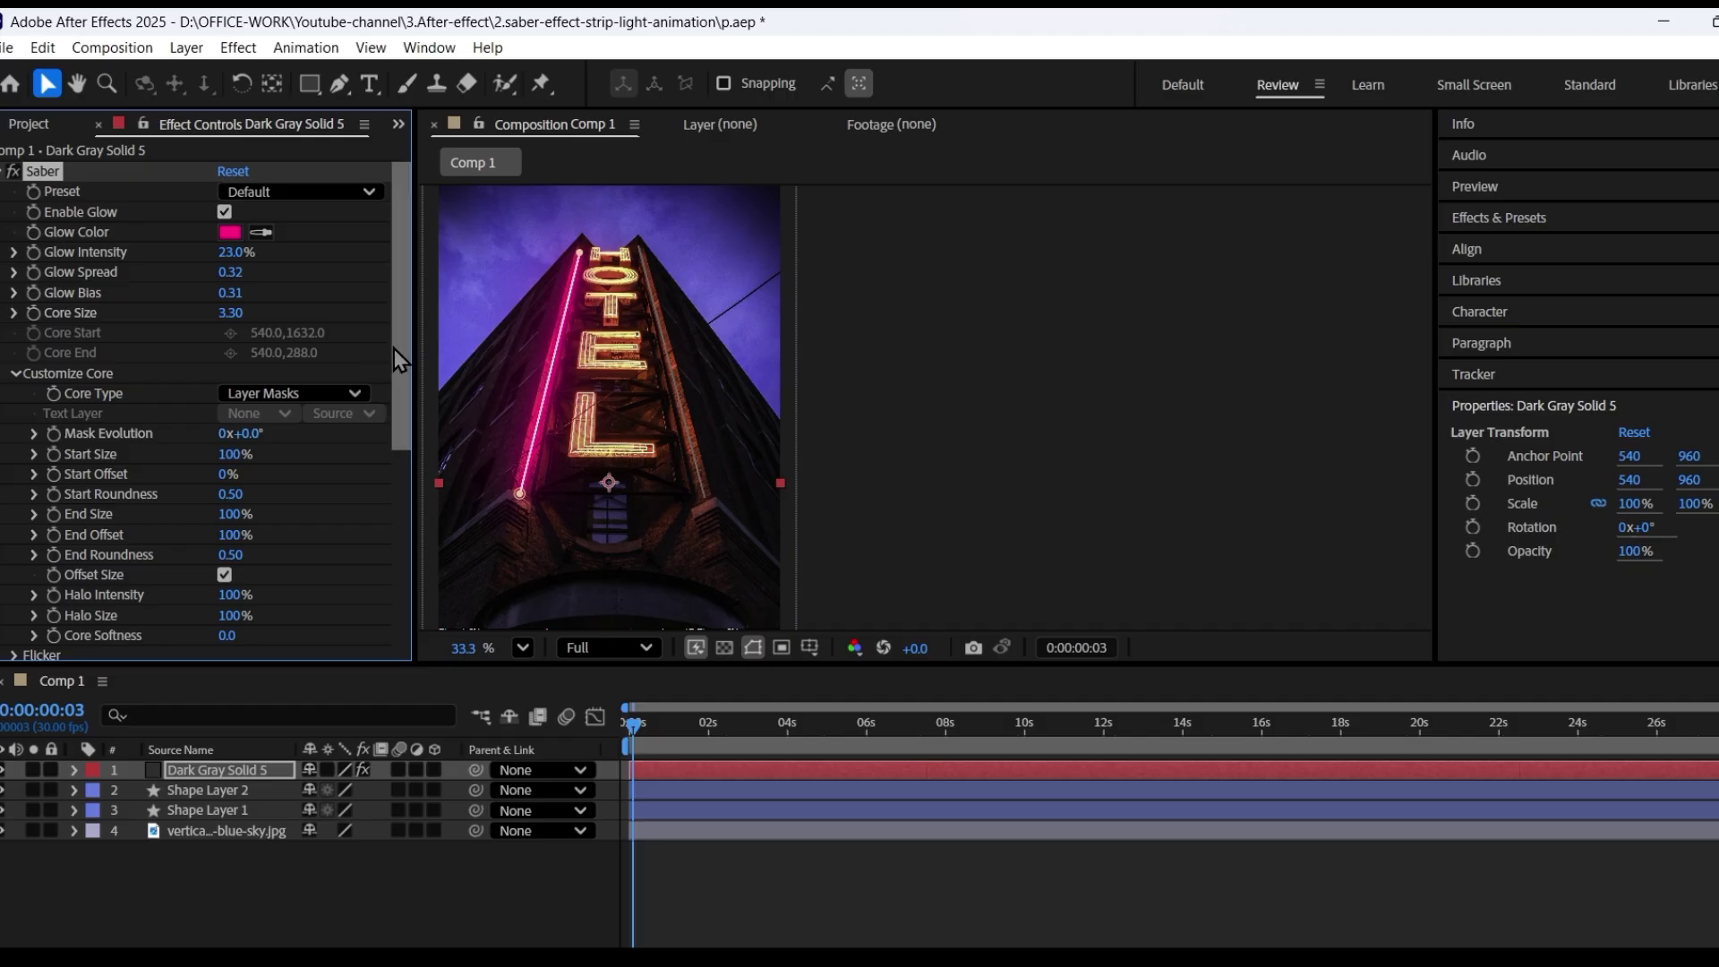
# Step: Add Start Offset and End Offset keyframes to Saber at 0:00:00:03 and set End Offset to 0%
pyautogui.moveTo(394, 348); pyautogui.dragTo(378, 523)
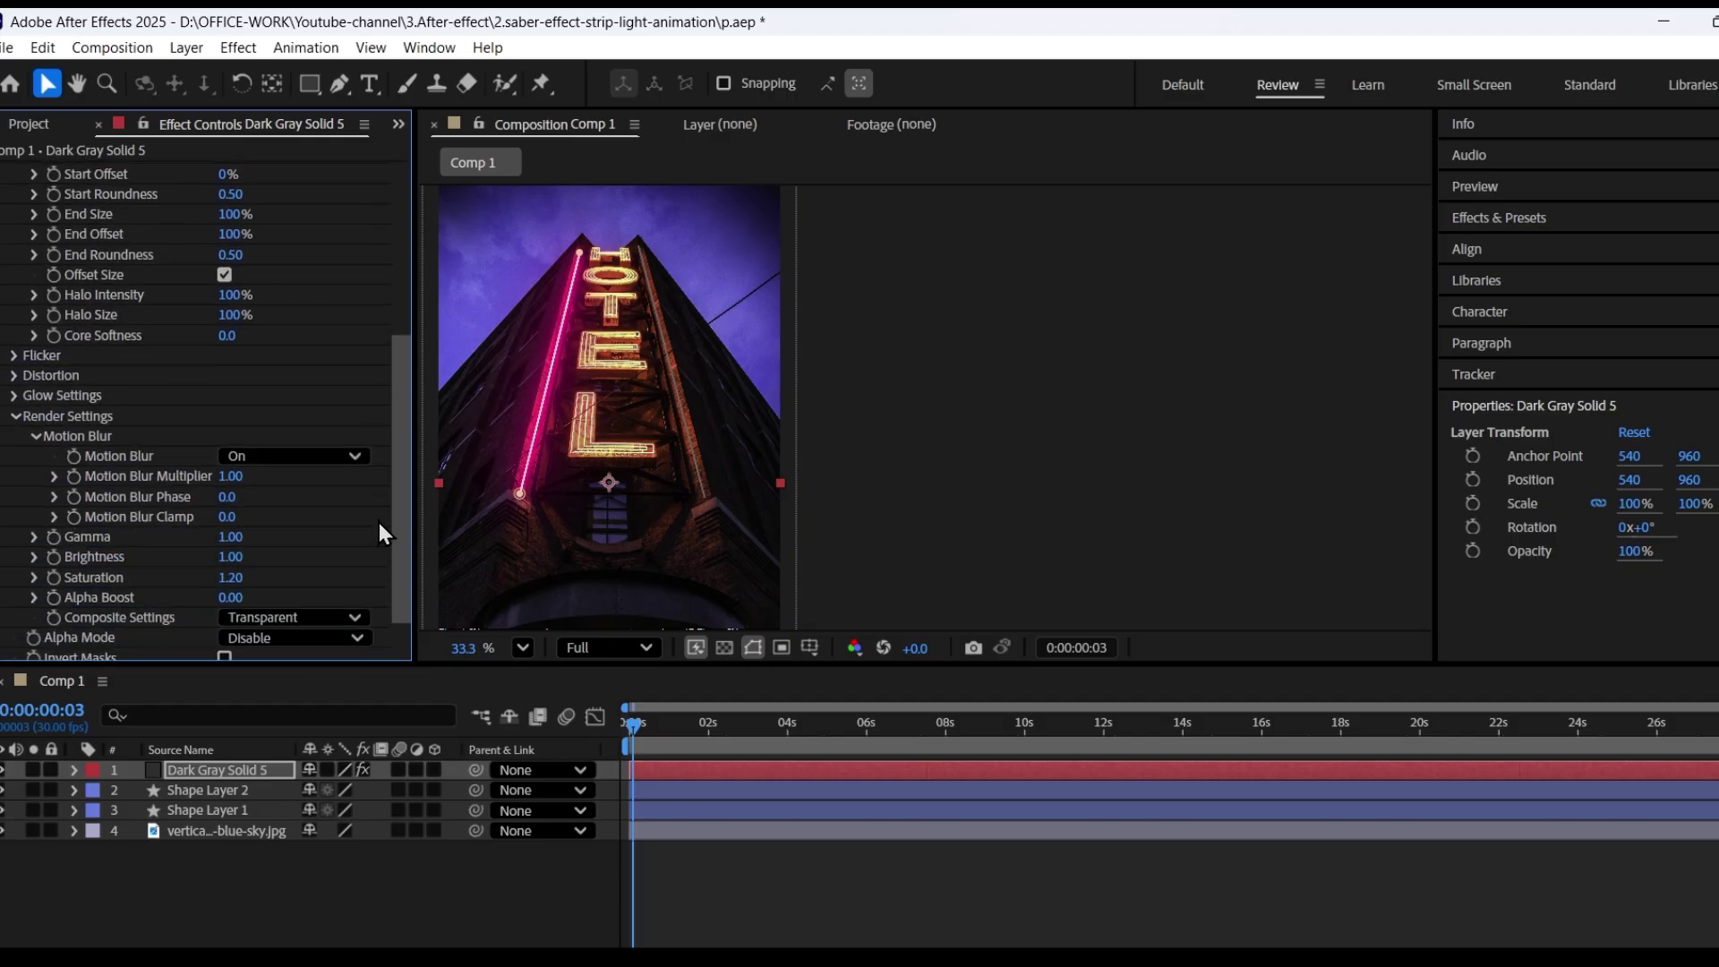
pyautogui.click(75, 770)
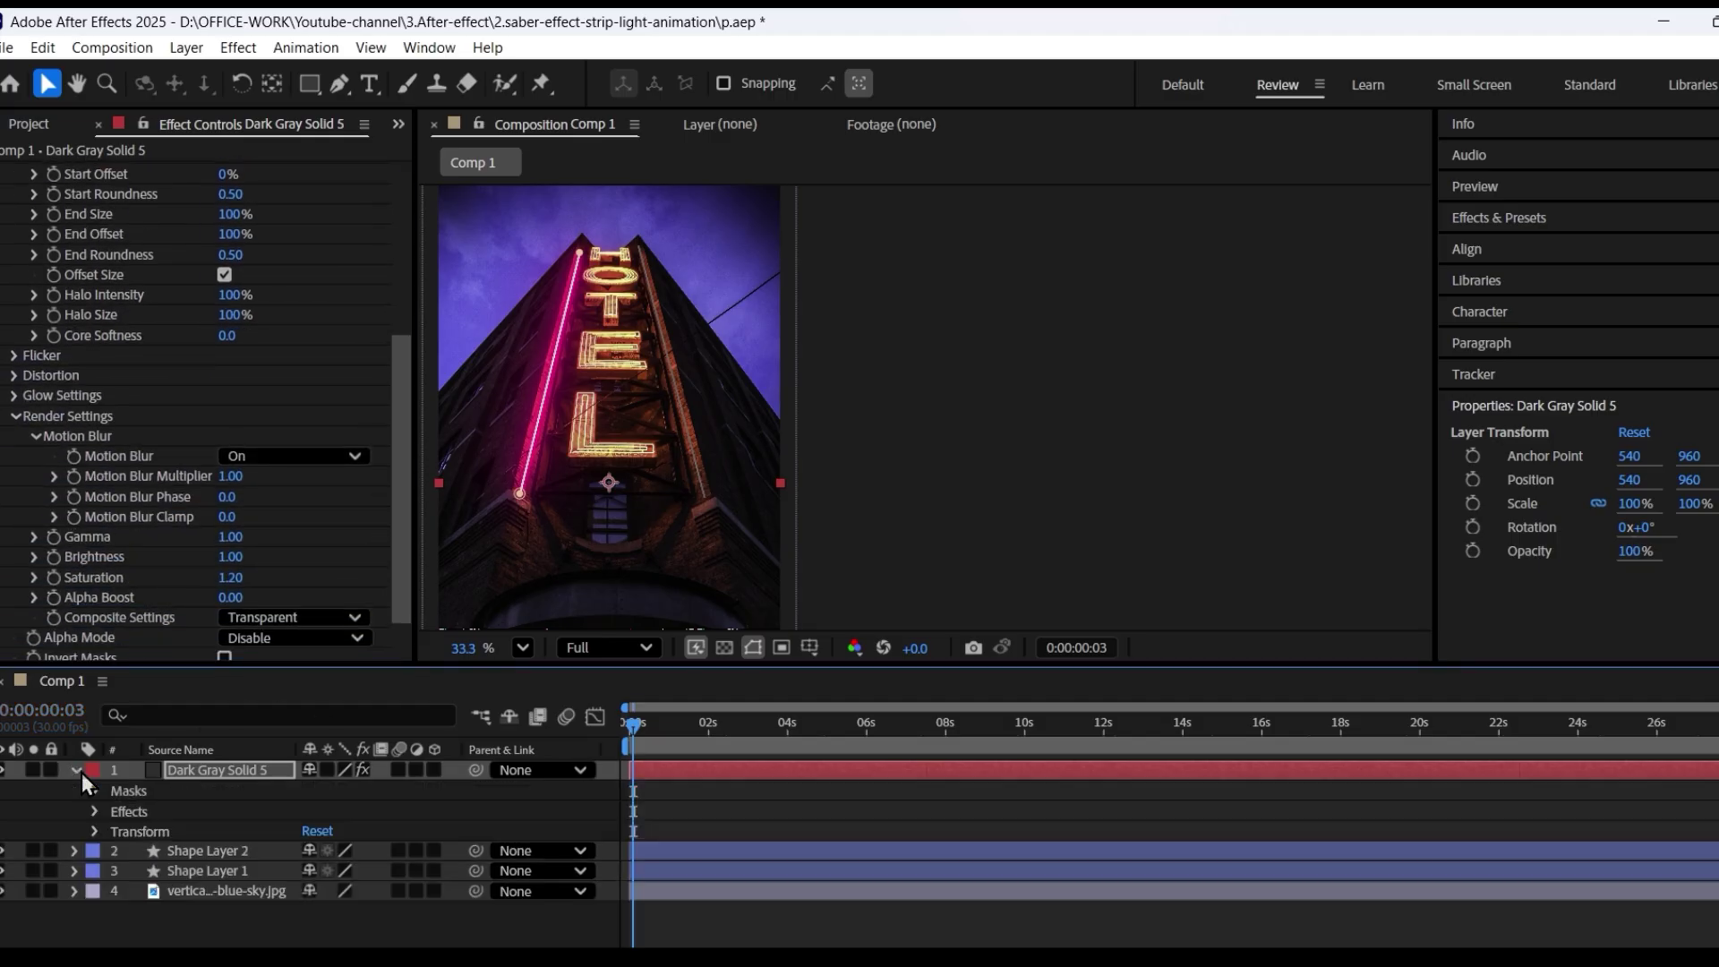
pyautogui.click(14, 417)
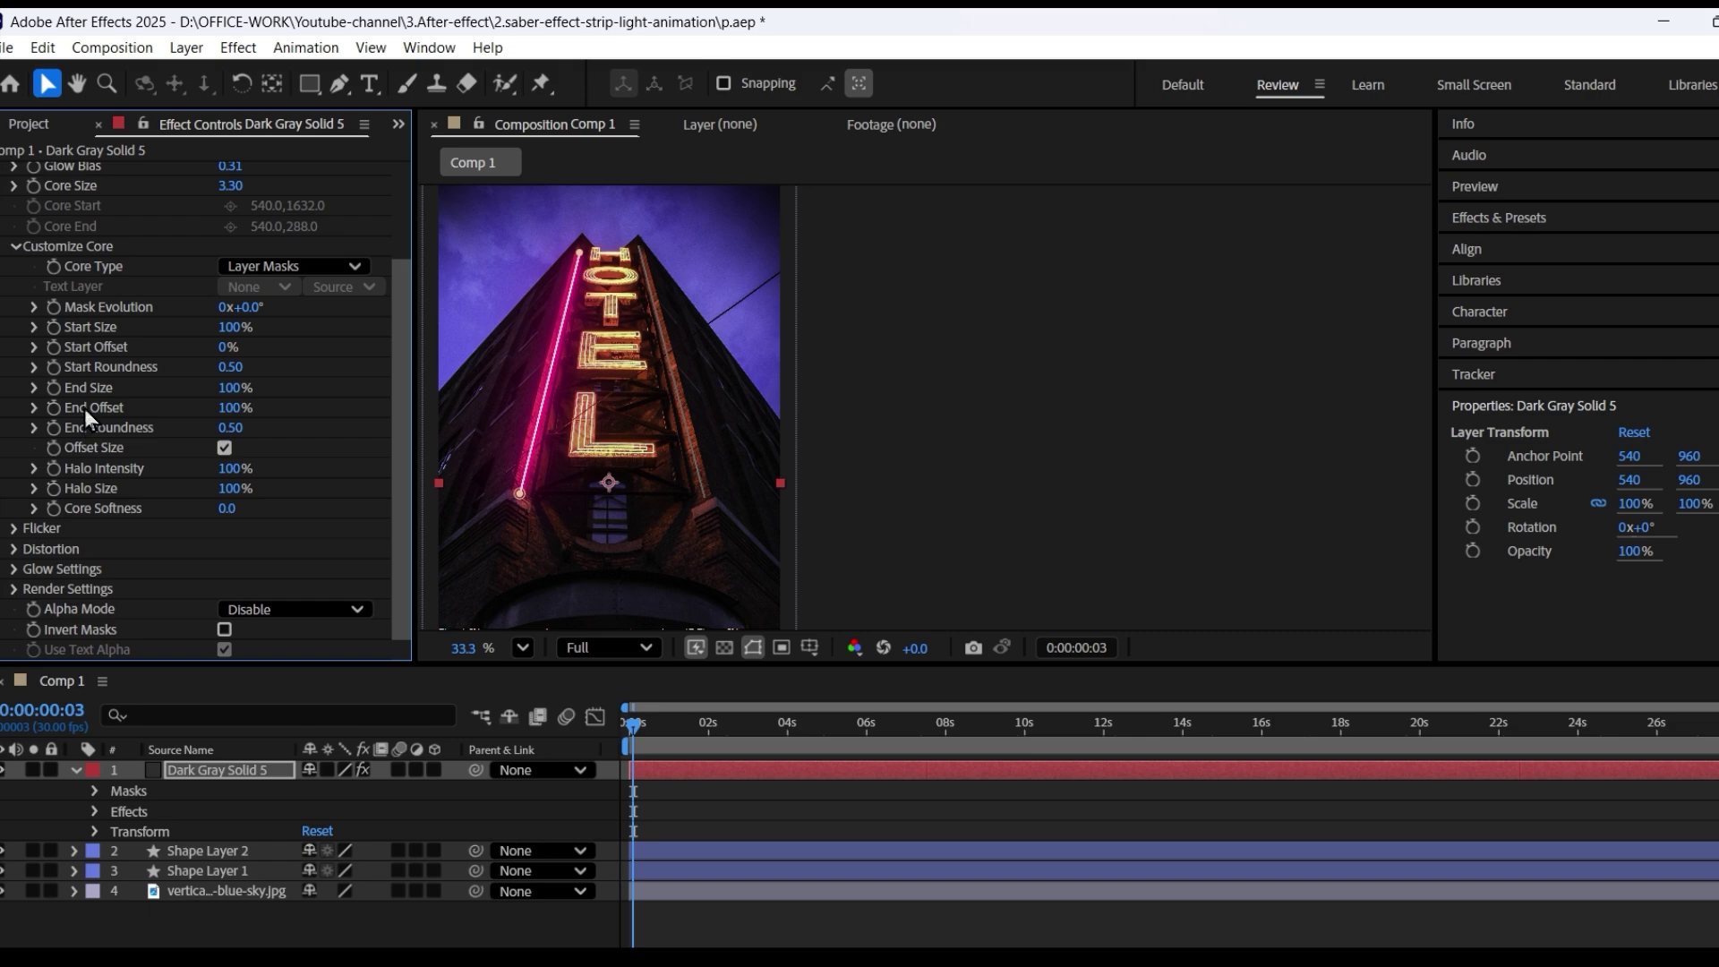
pyautogui.click(51, 348)
pyautogui.press('u')
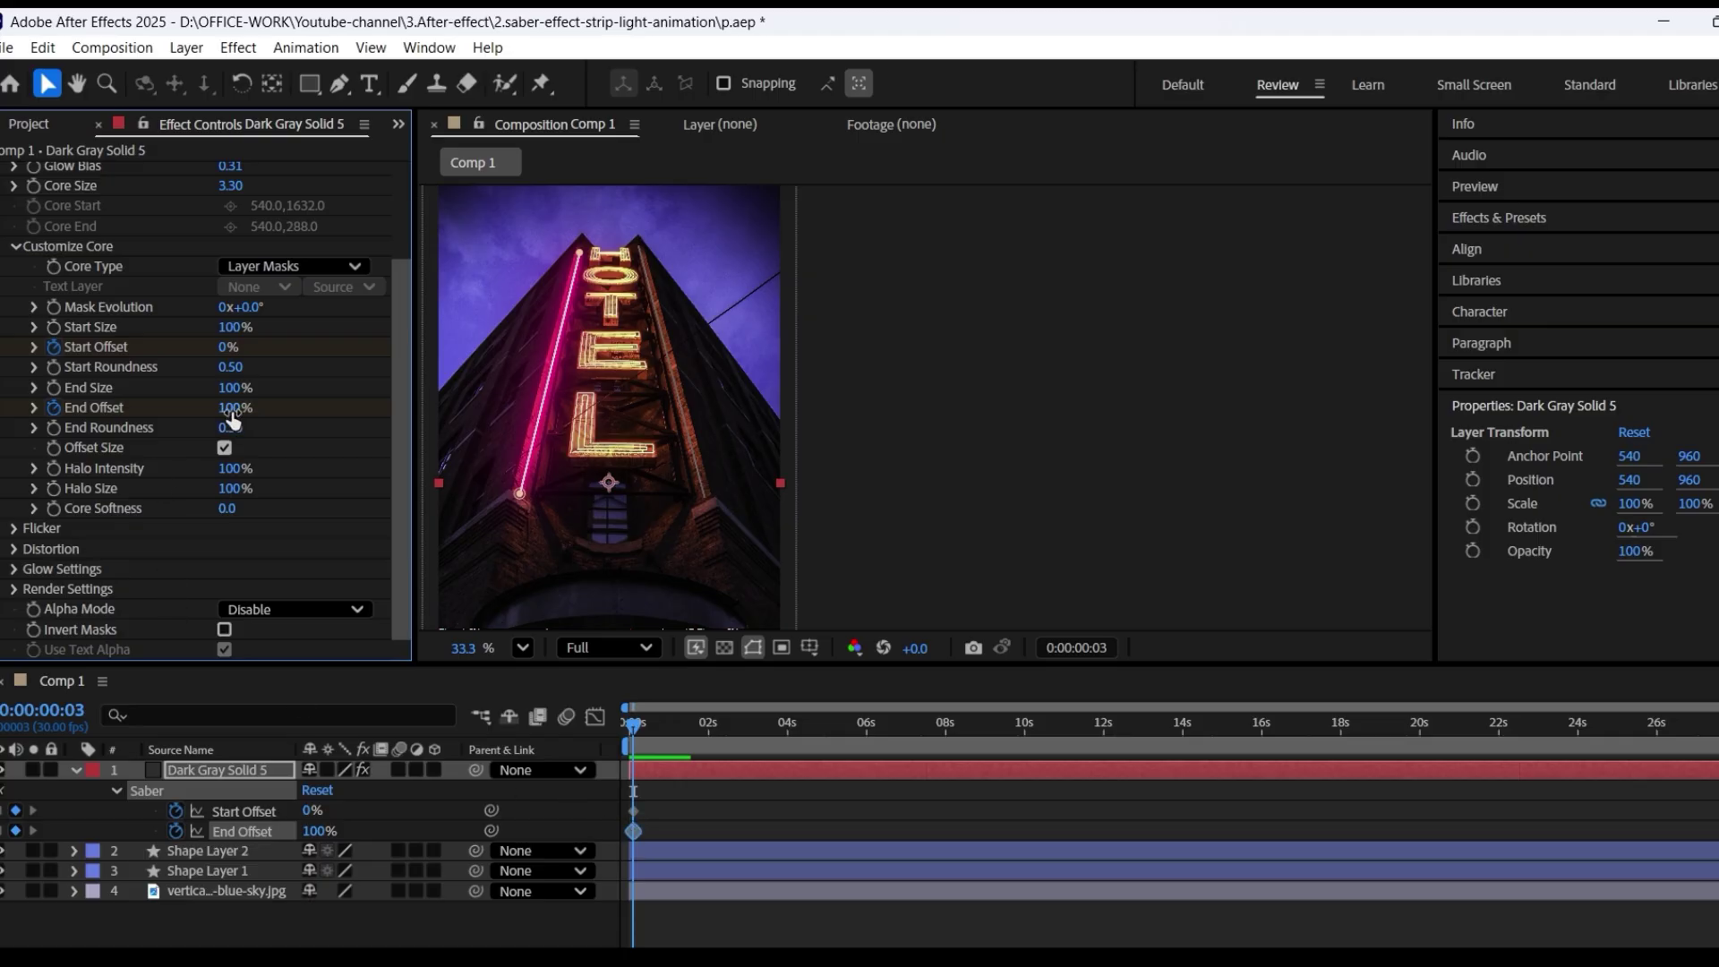
pyautogui.moveTo(233, 416); pyautogui.dragTo(94, 410)
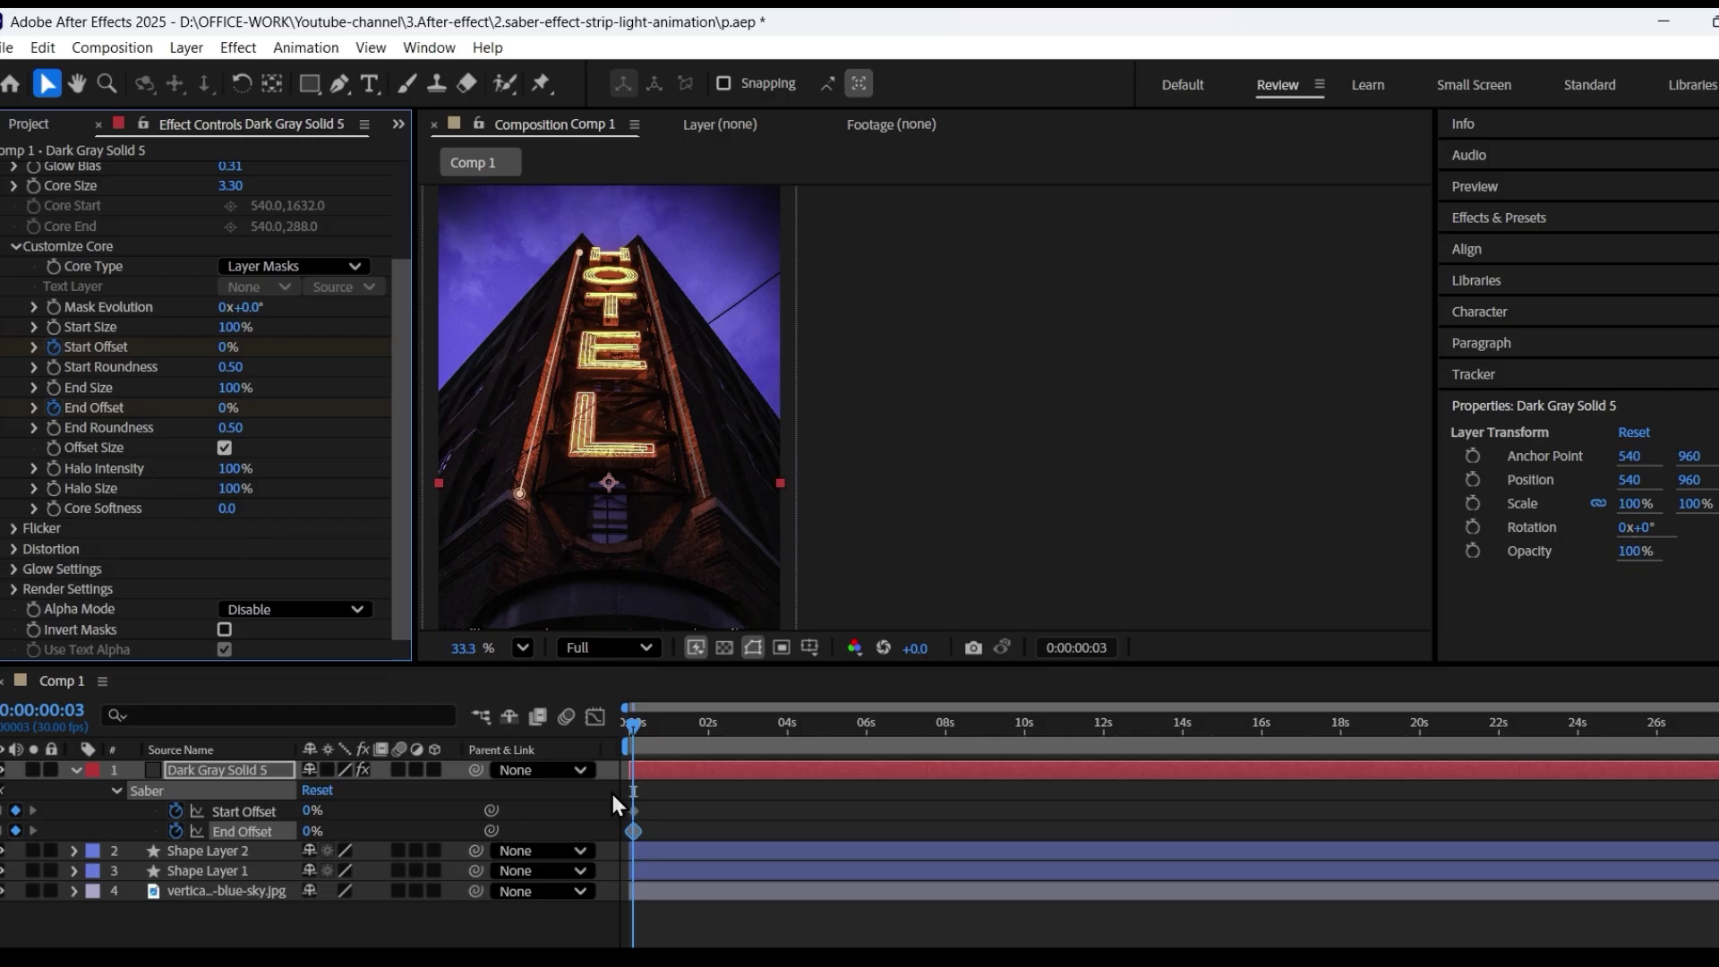
# Step: At 0:00:02:23, keyframe both Saber's End Offset and Start Offset at 100%
pyautogui.moveTo(630, 731); pyautogui.dragTo(743, 731)
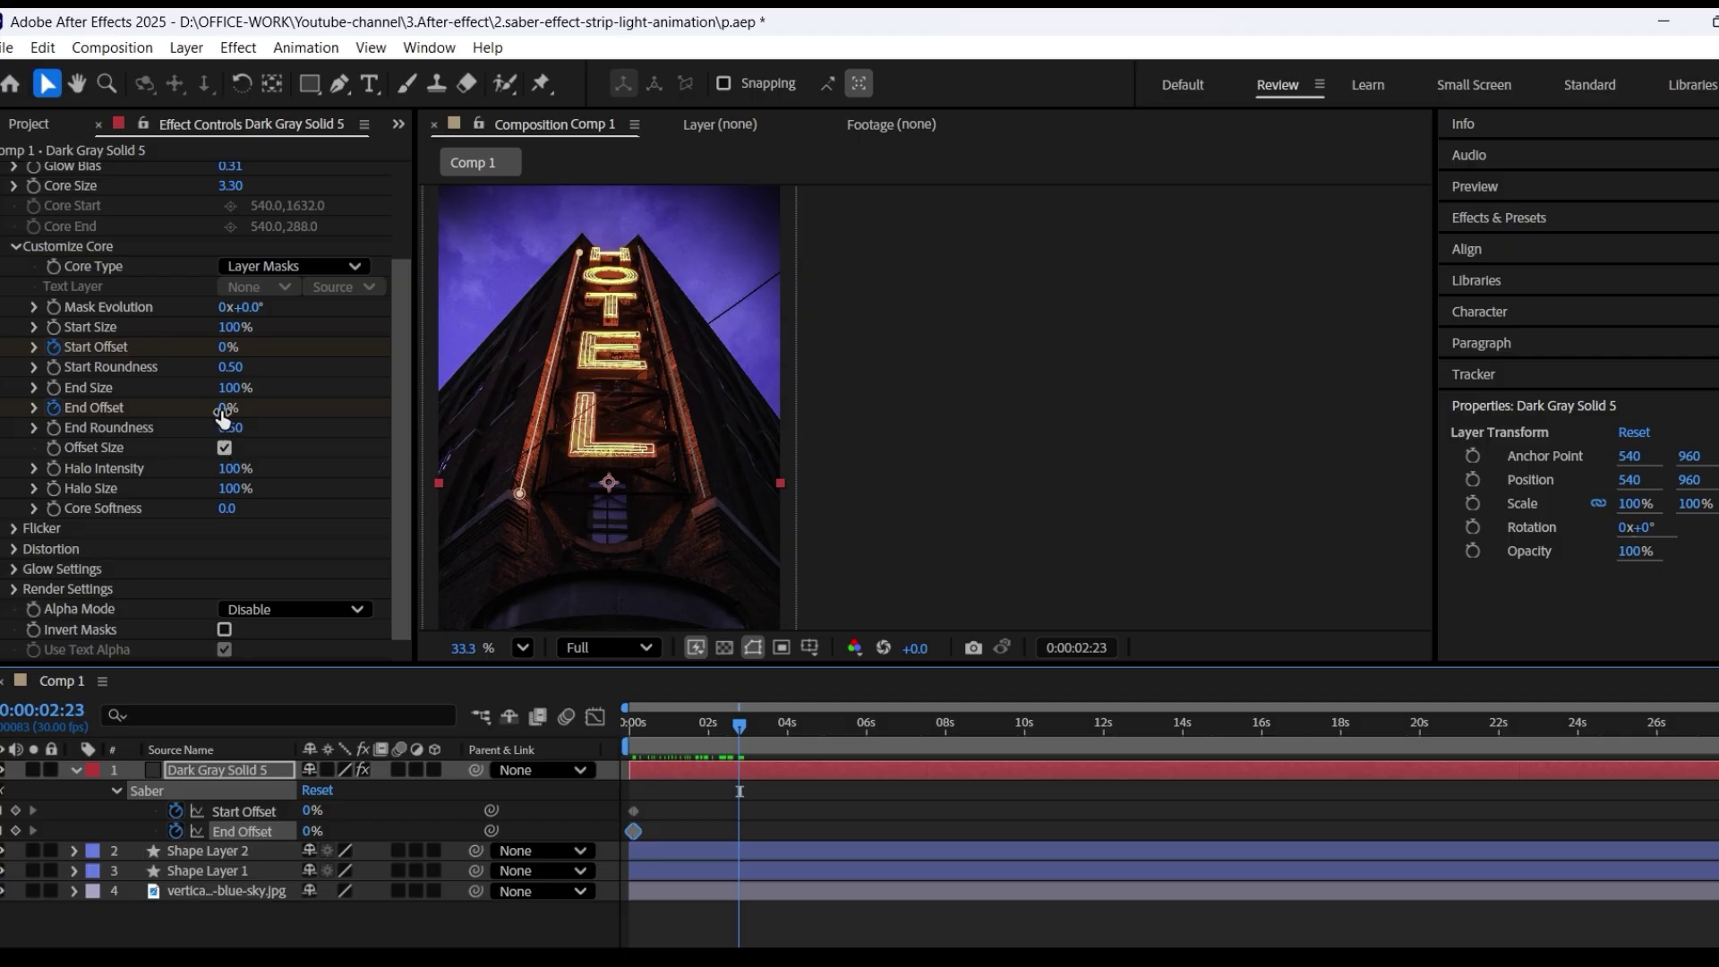
pyautogui.moveTo(224, 416); pyautogui.dragTo(373, 422)
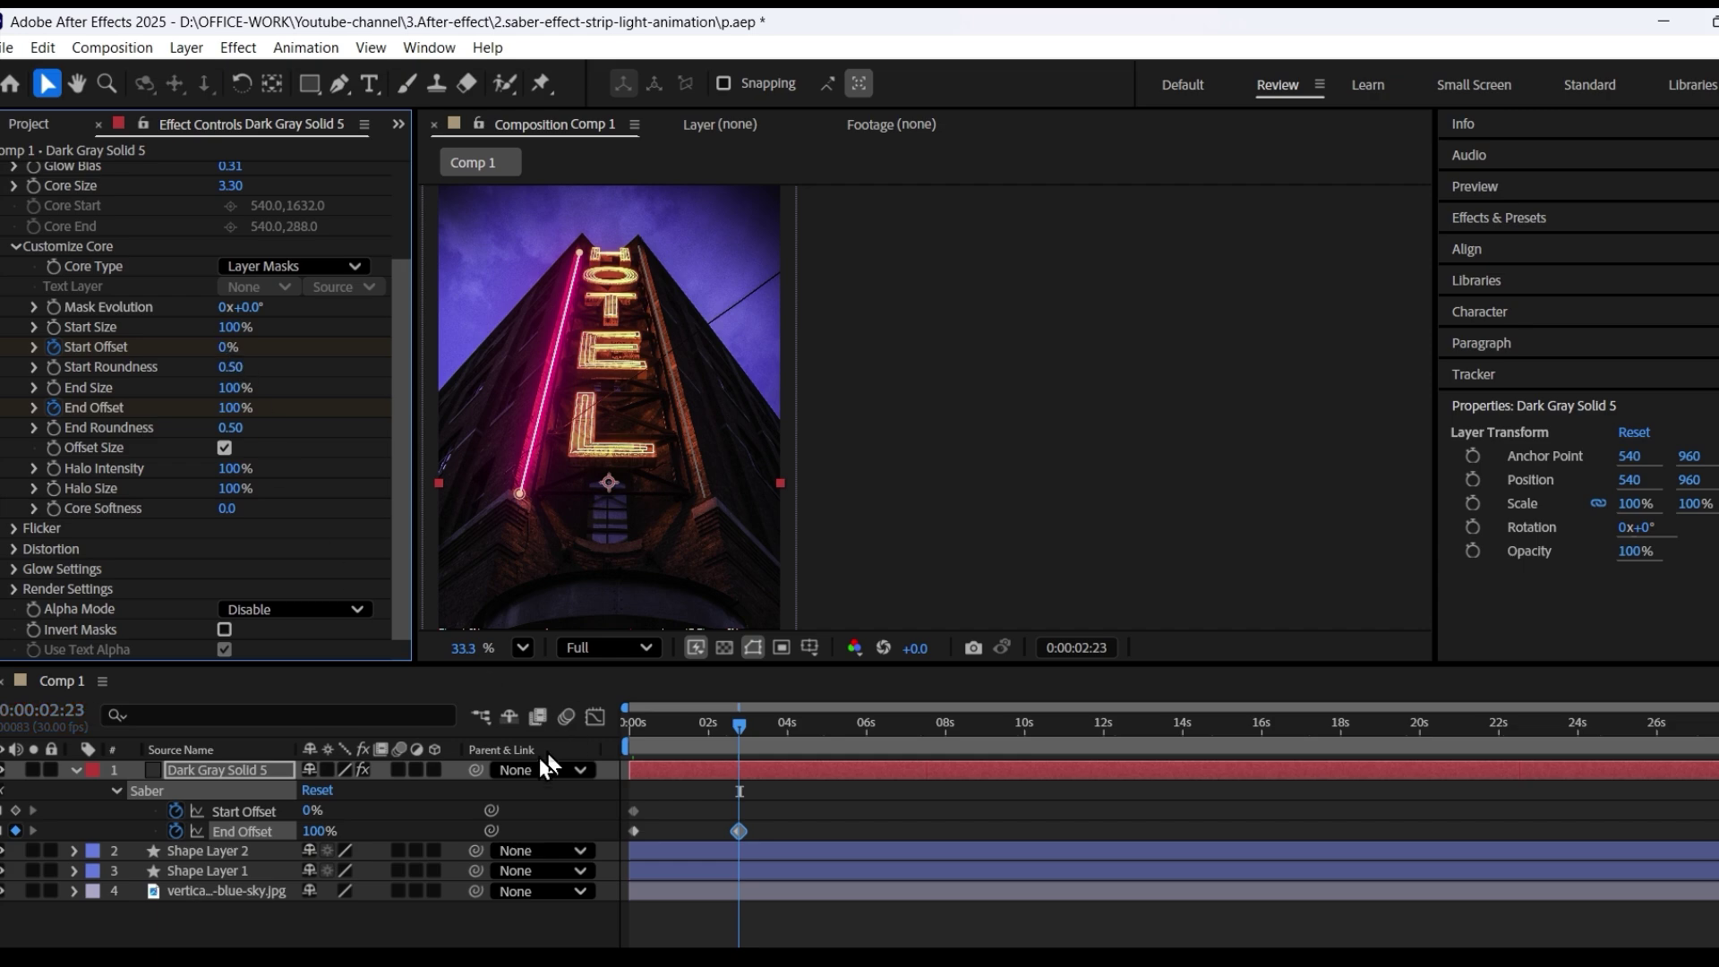
pyautogui.click(243, 811)
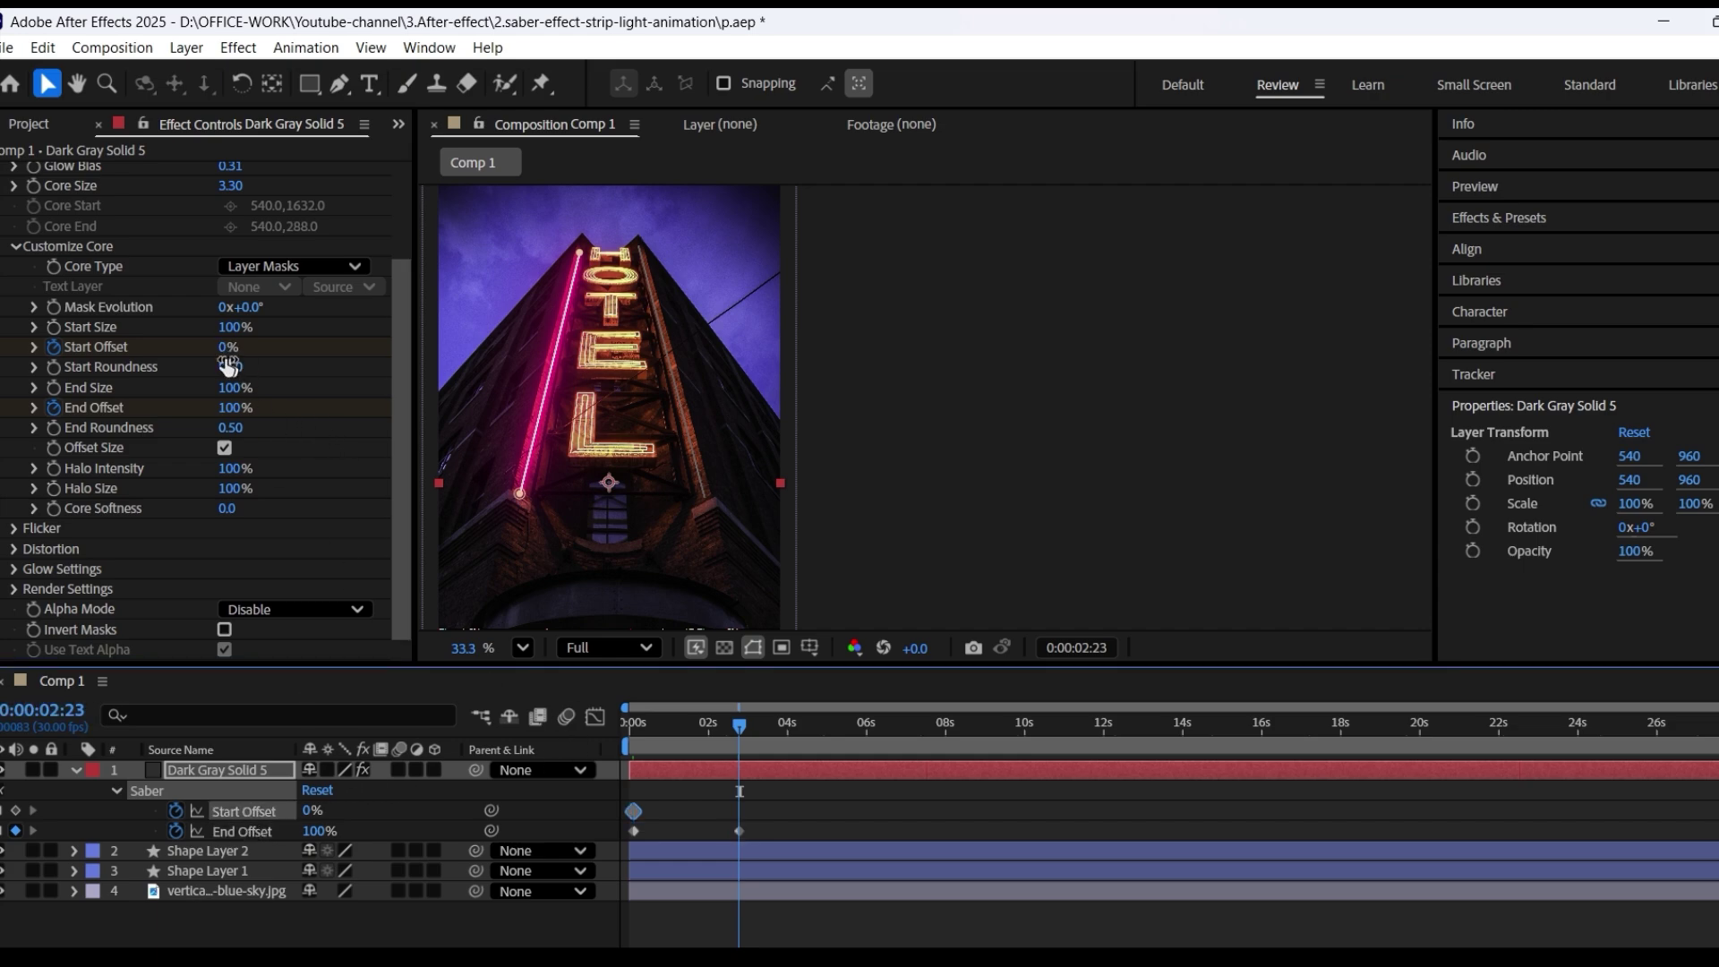
pyautogui.moveTo(223, 347); pyautogui.dragTo(366, 352)
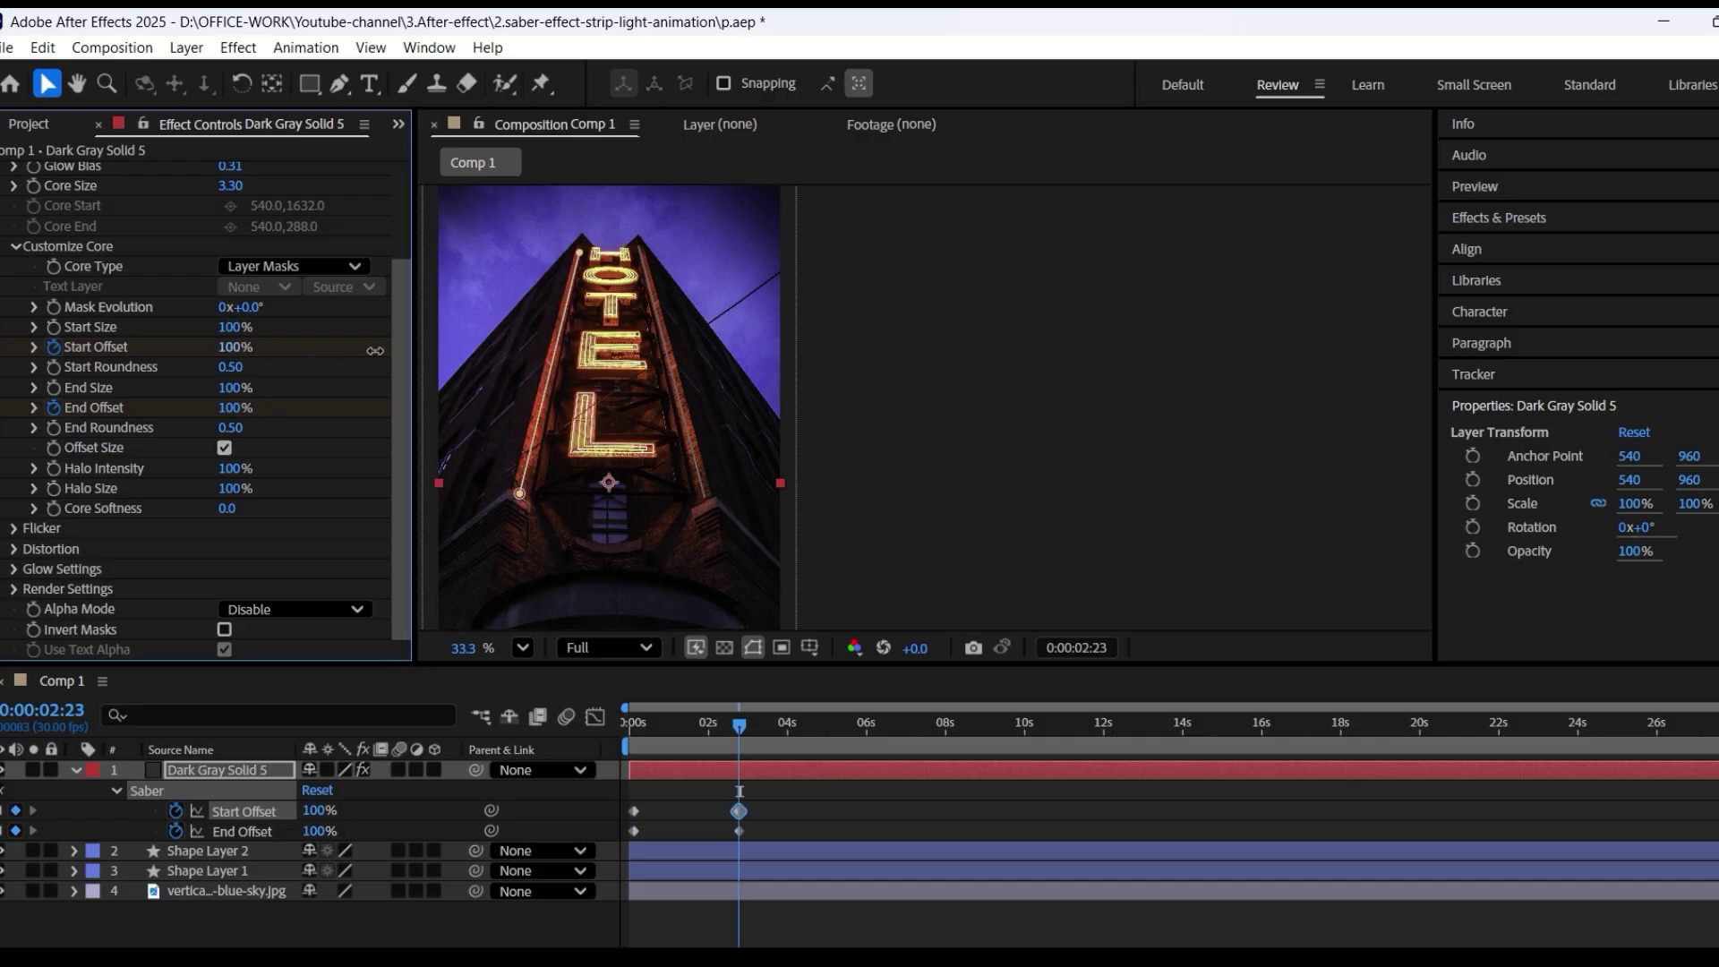
# Step: Align the Start Offset and End Offset keyframes at 0 and 3 seconds and apply Easy Ease to all four
pyautogui.click(777, 722)
pyautogui.moveTo(766, 795); pyautogui.dragTo(626, 841)
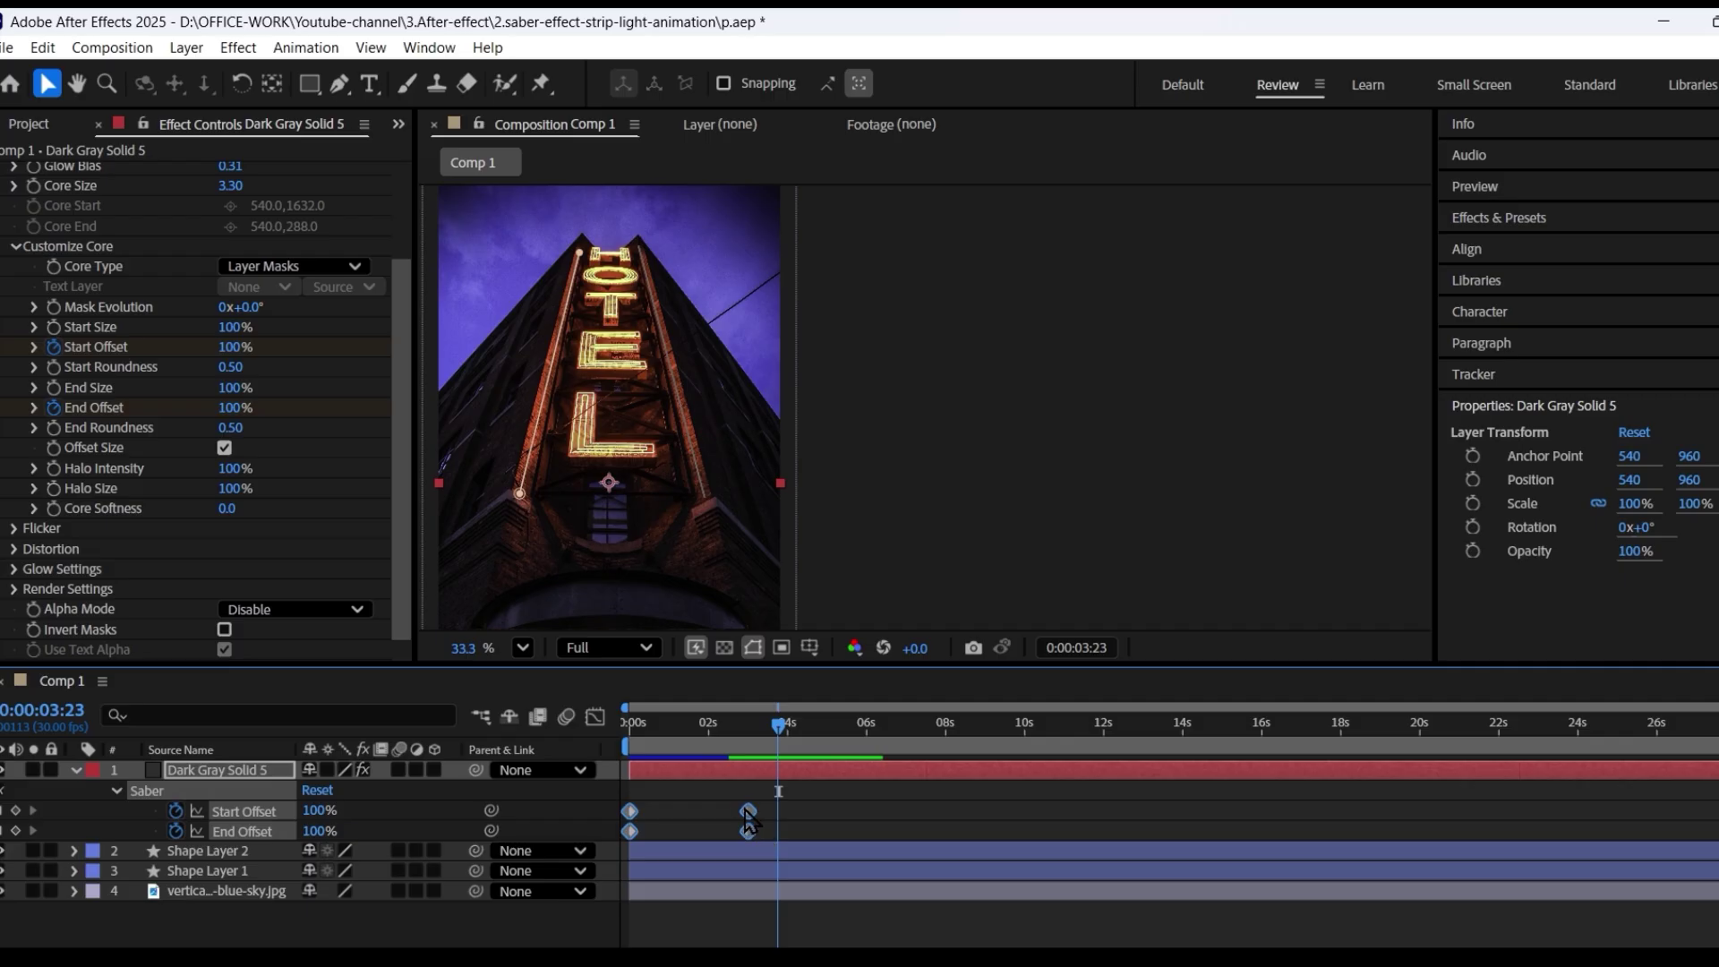
pyautogui.rightClick(745, 810)
pyautogui.moveTo(821, 797)
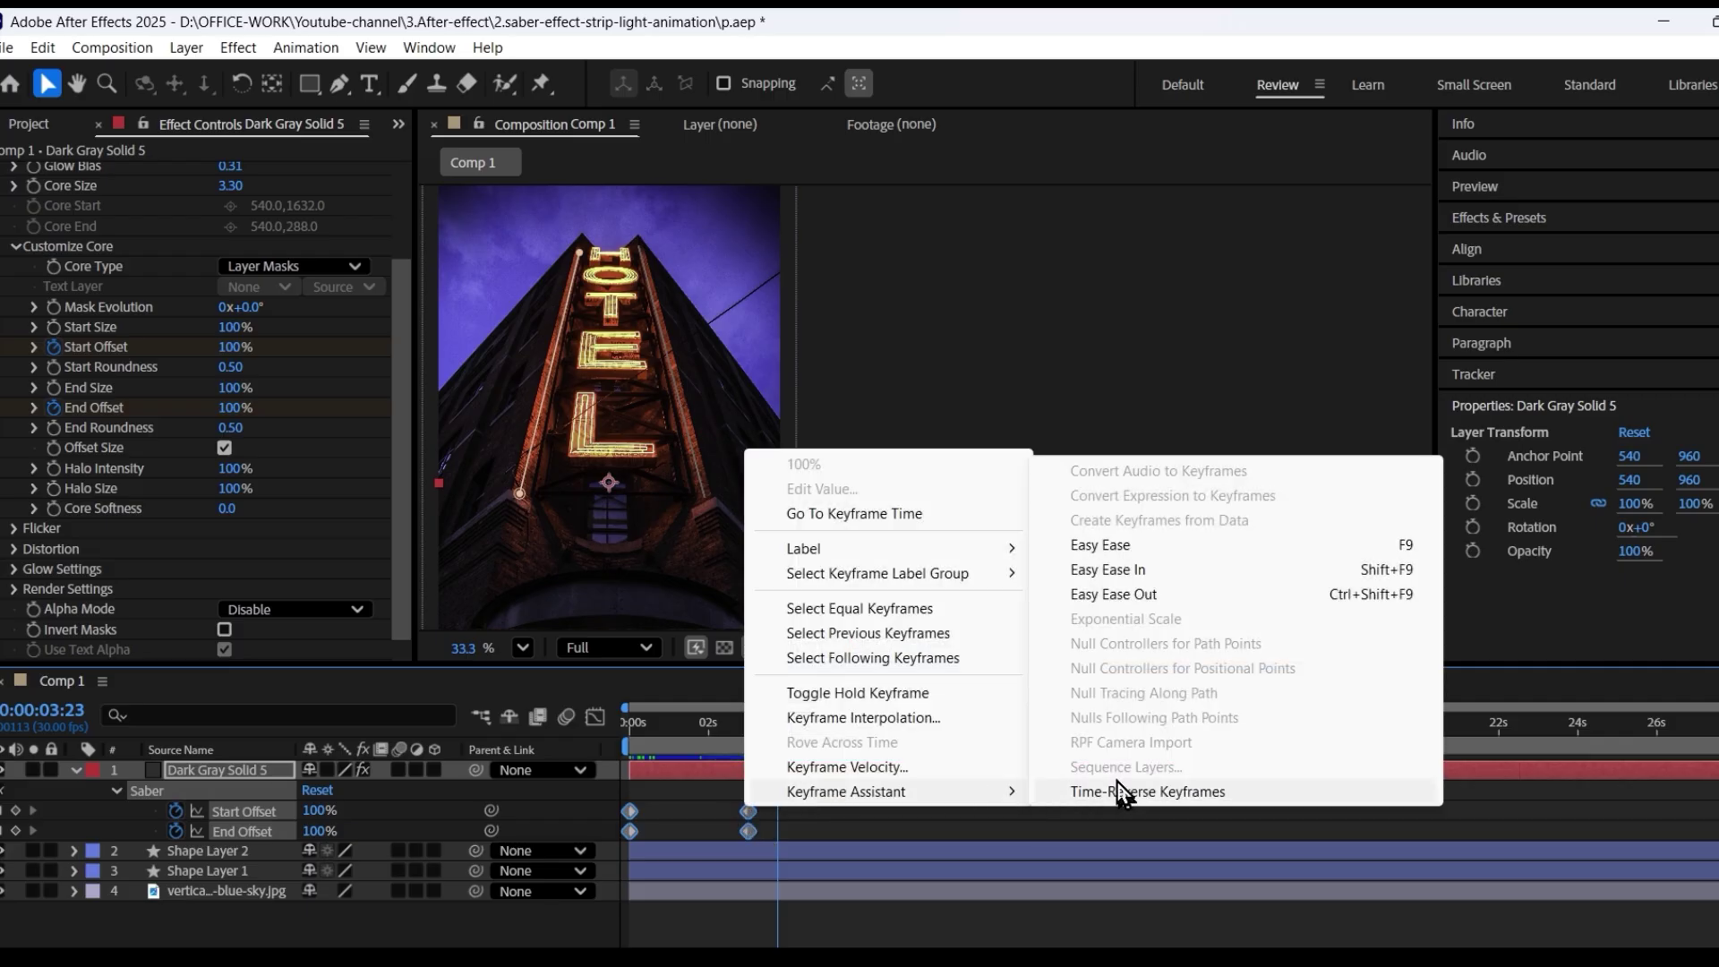
pyautogui.click(1089, 540)
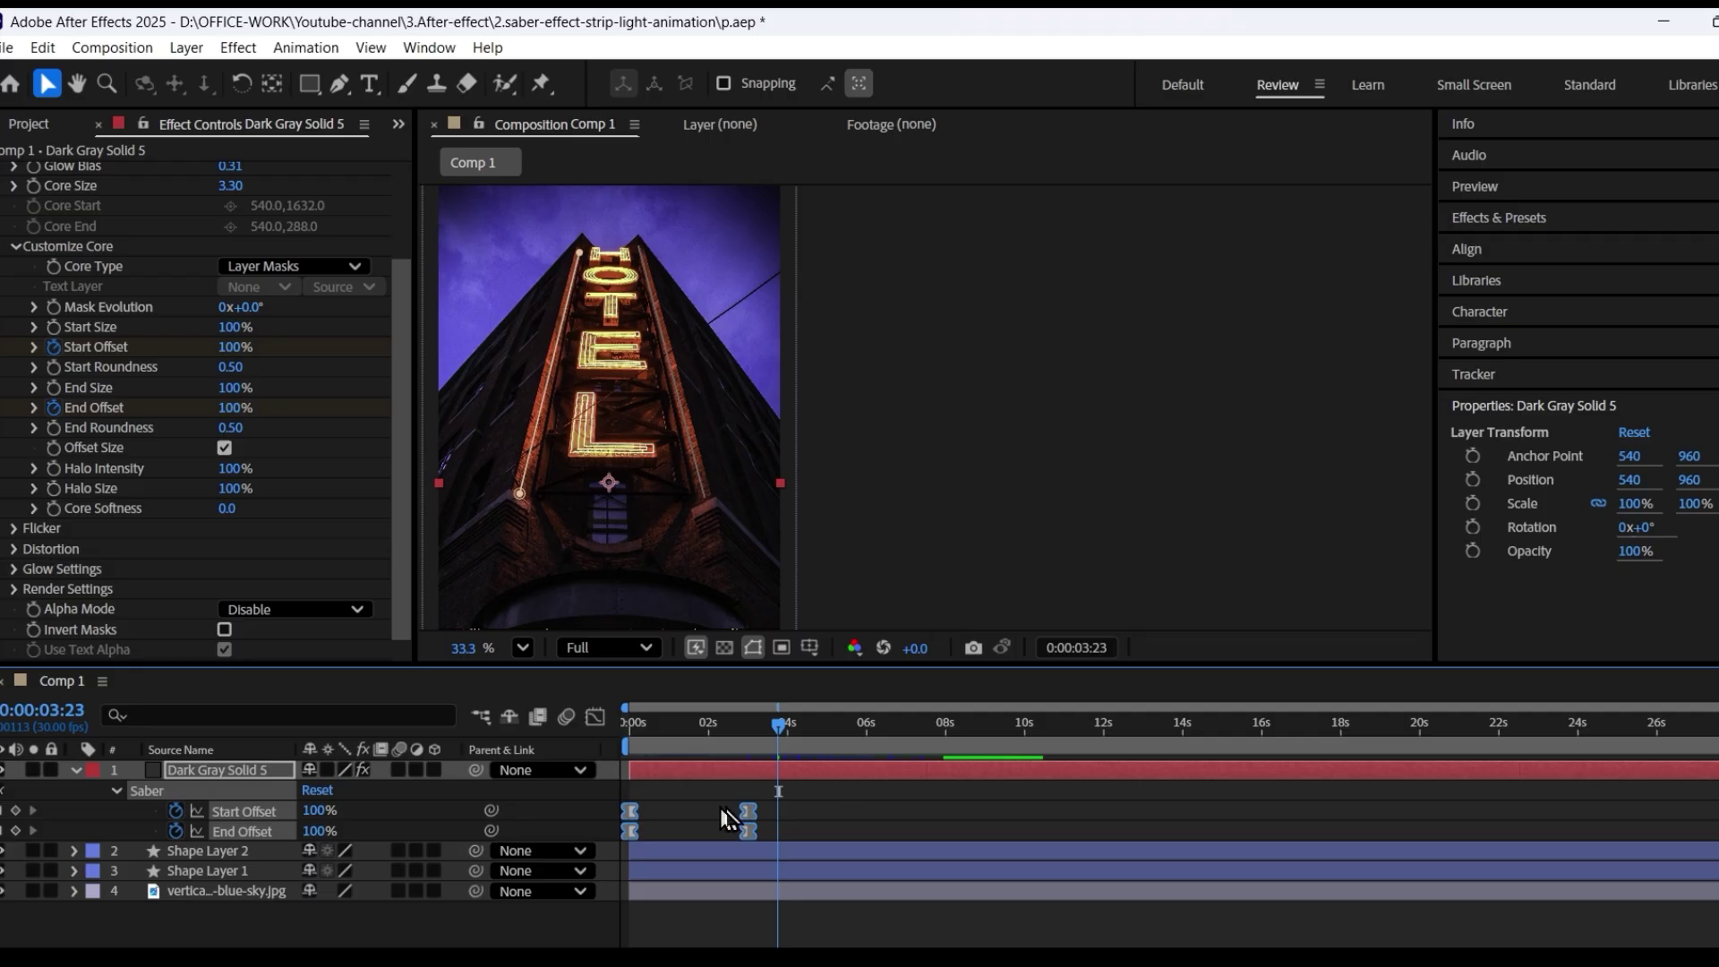
# Step: Shift both Start Offset keyframes about 1.4 seconds later and preview the animation from the beginning
pyautogui.moveTo(618, 783); pyautogui.dragTo(810, 819)
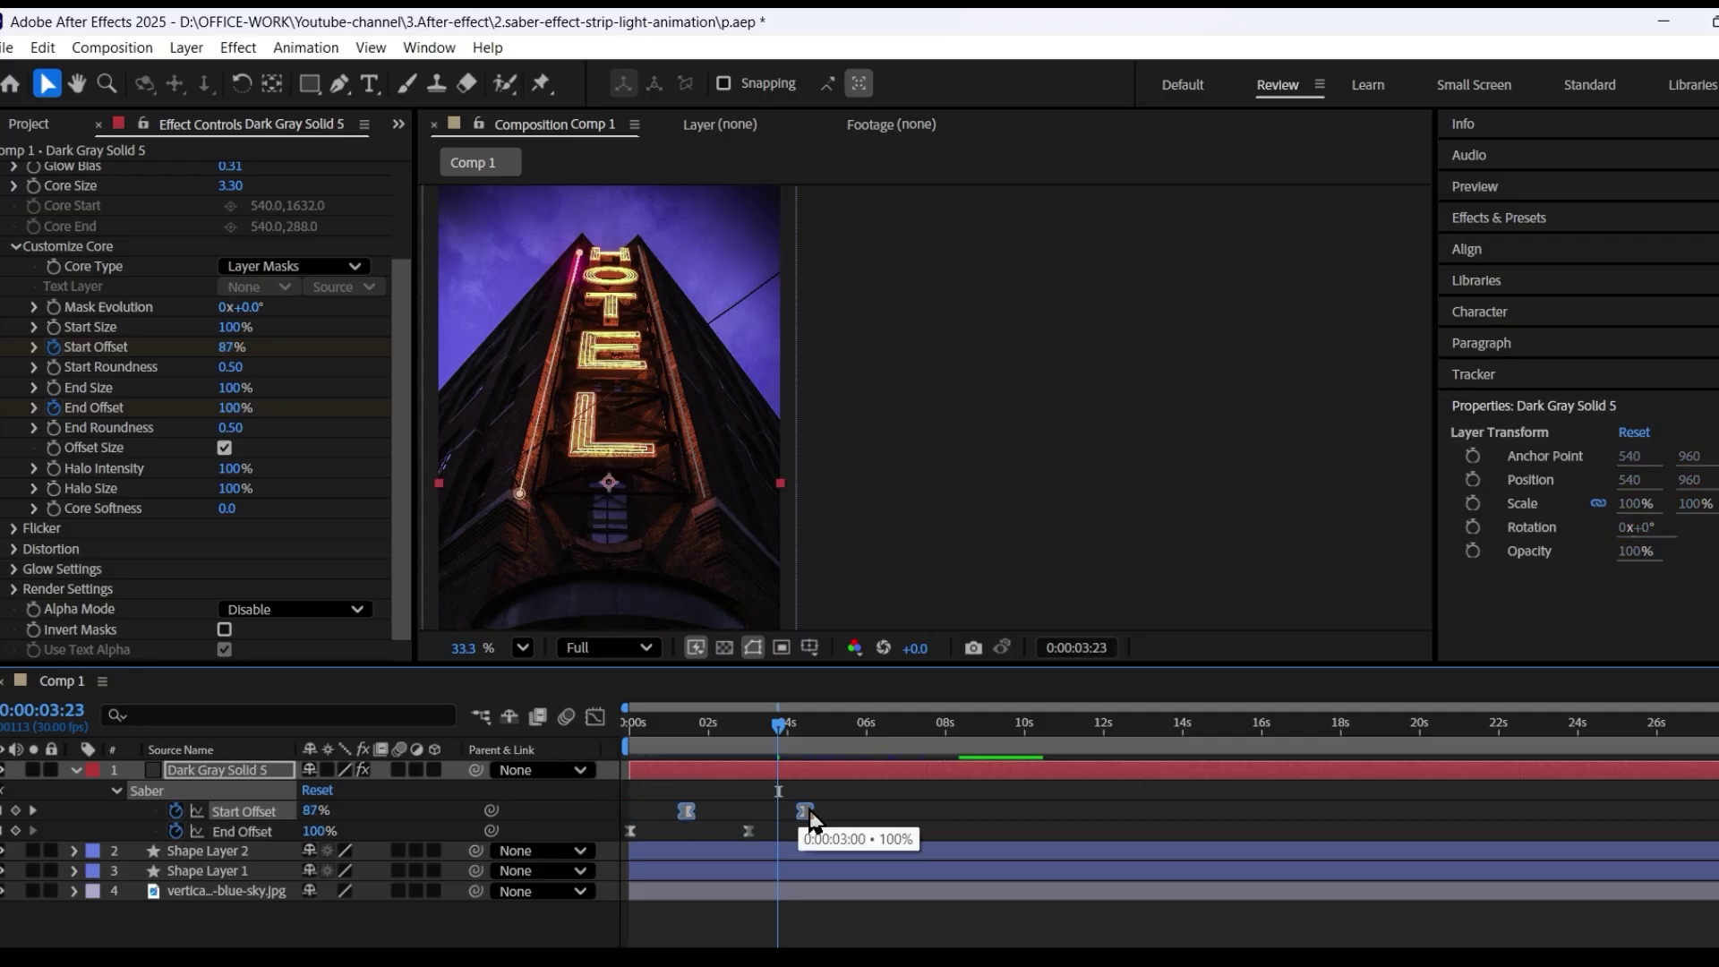
pyautogui.click(622, 730)
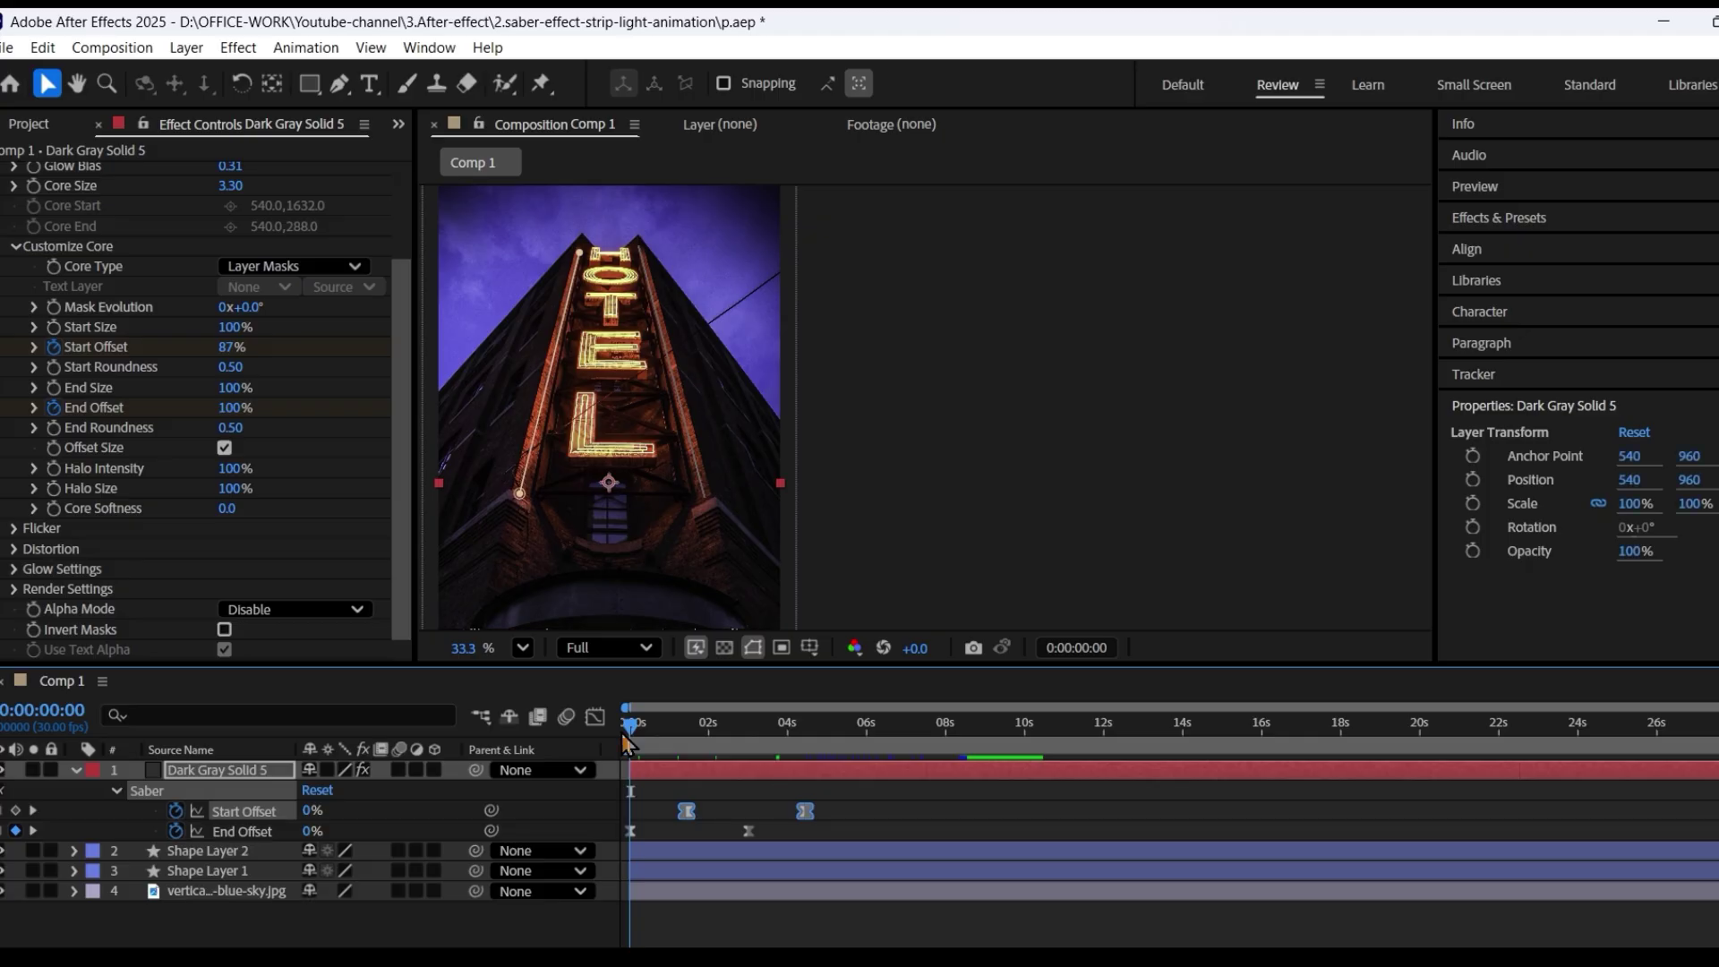
pyautogui.press('space')
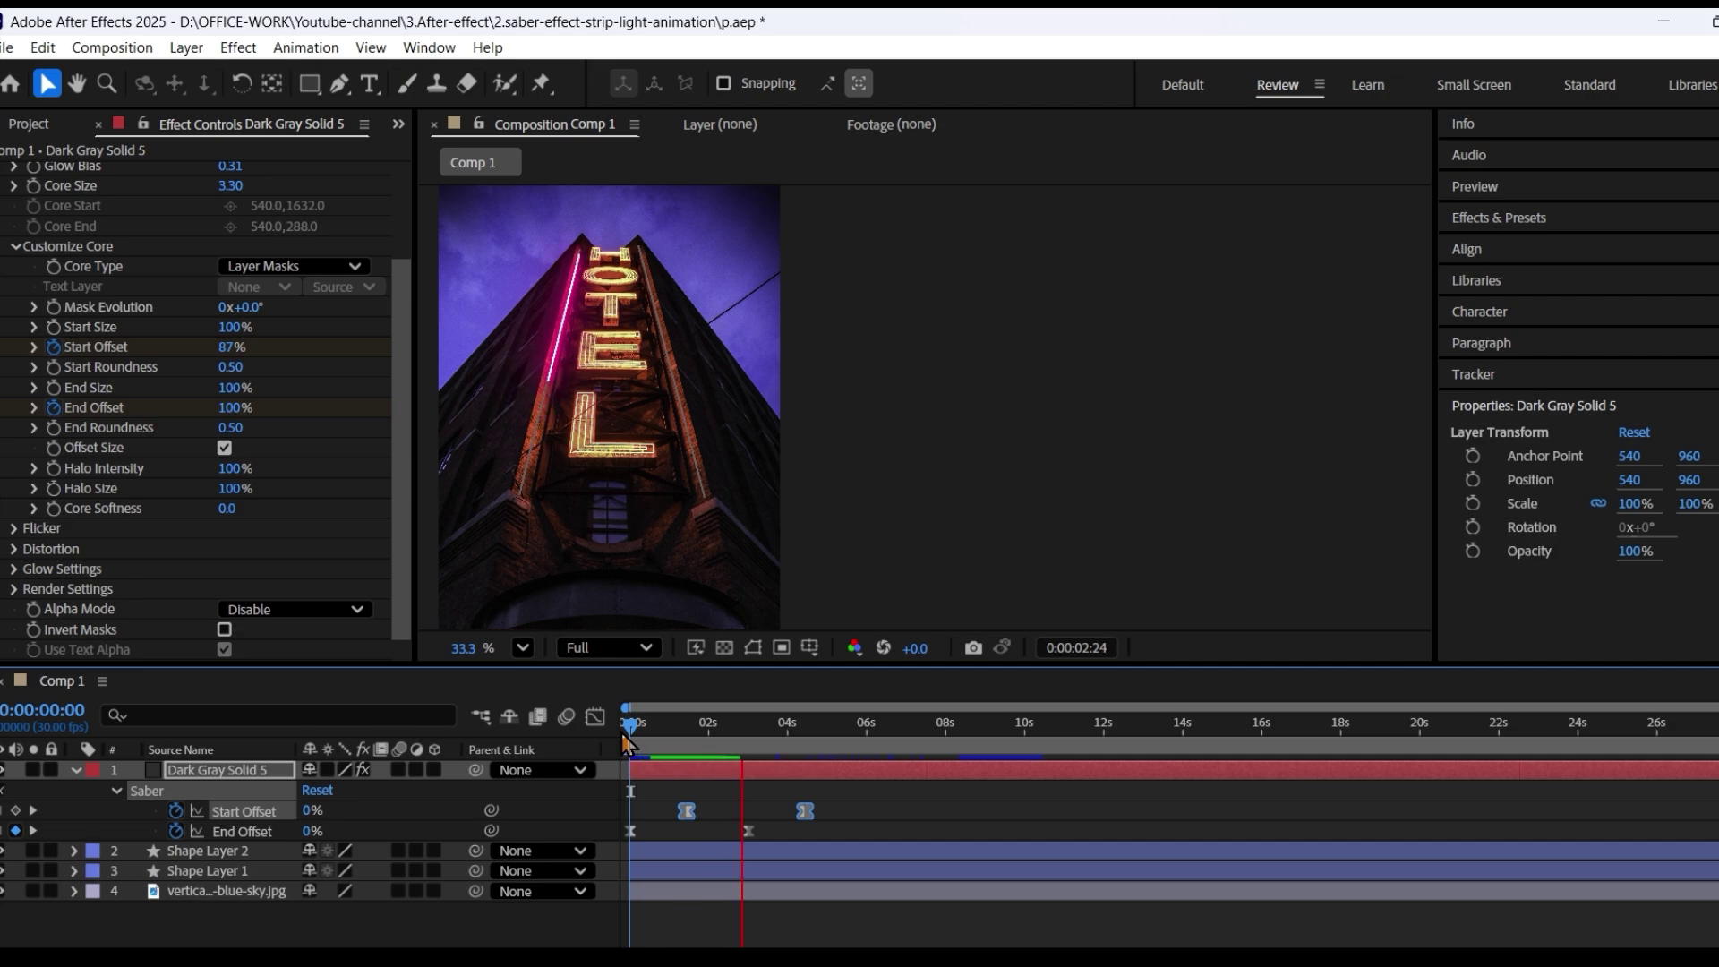
# Step: Paste the Start Offset and End Offset keyframes again at 0:00:04:02, shift them about 0.6 seconds later, and preview from the beginning
pyautogui.press('space')
pyautogui.hotkey('ctrl', 'v')
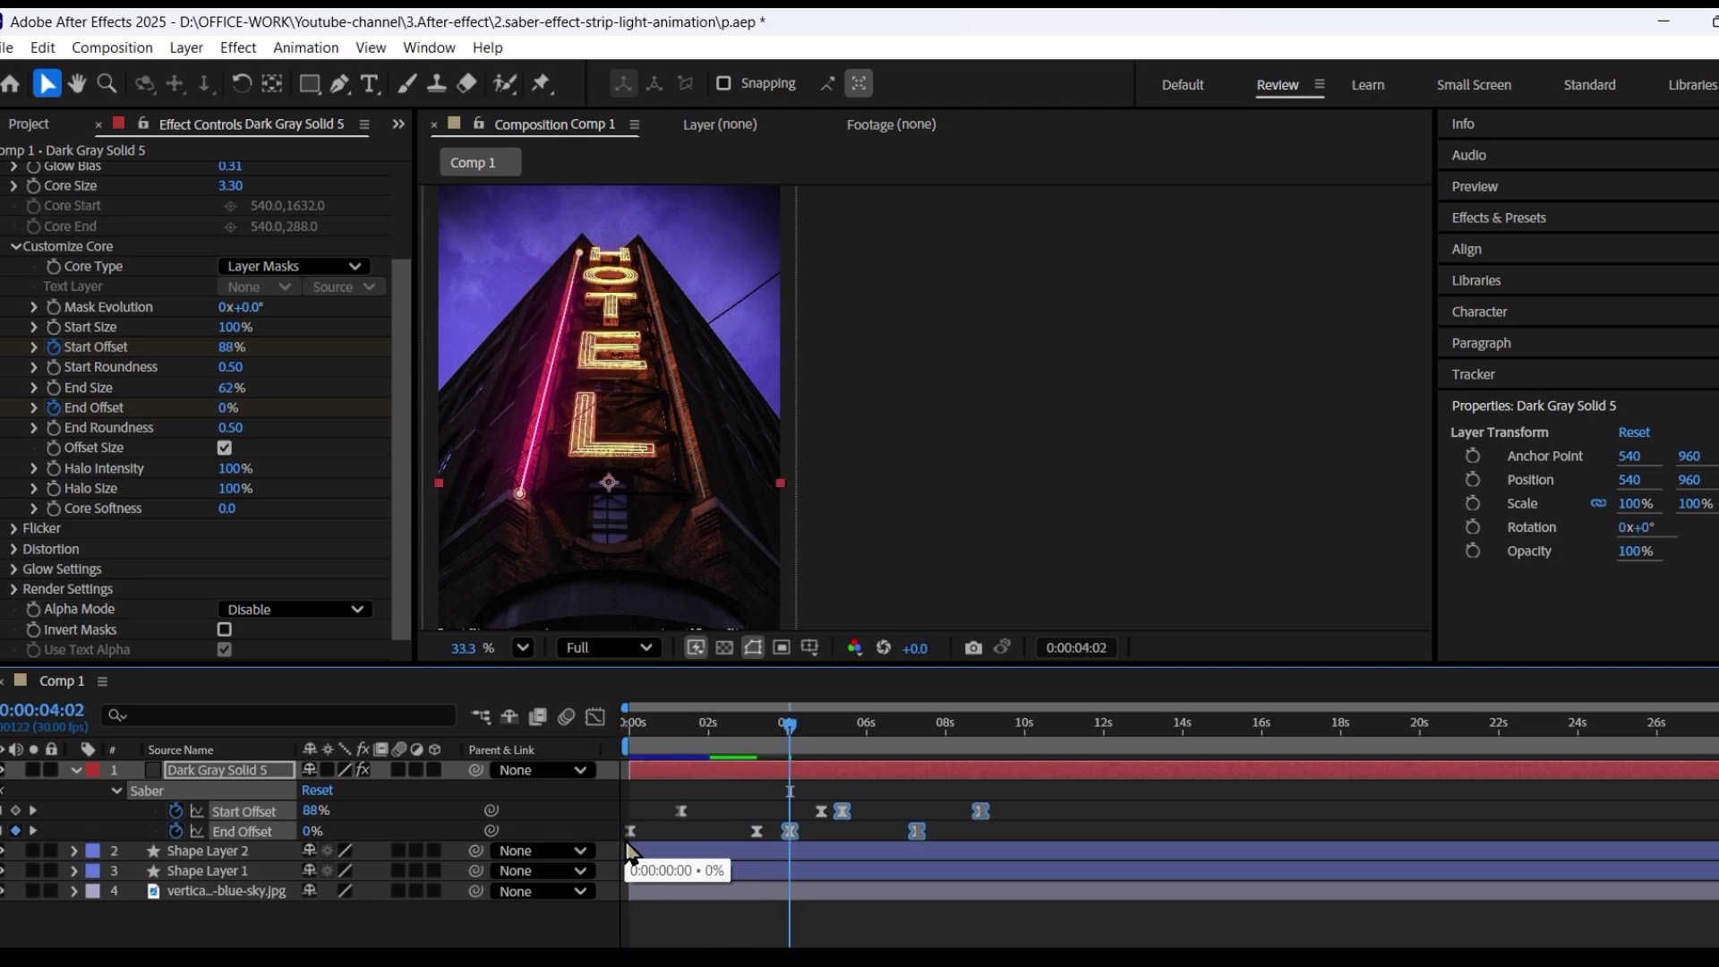
pyautogui.moveTo(789, 833); pyautogui.dragTo(814, 840)
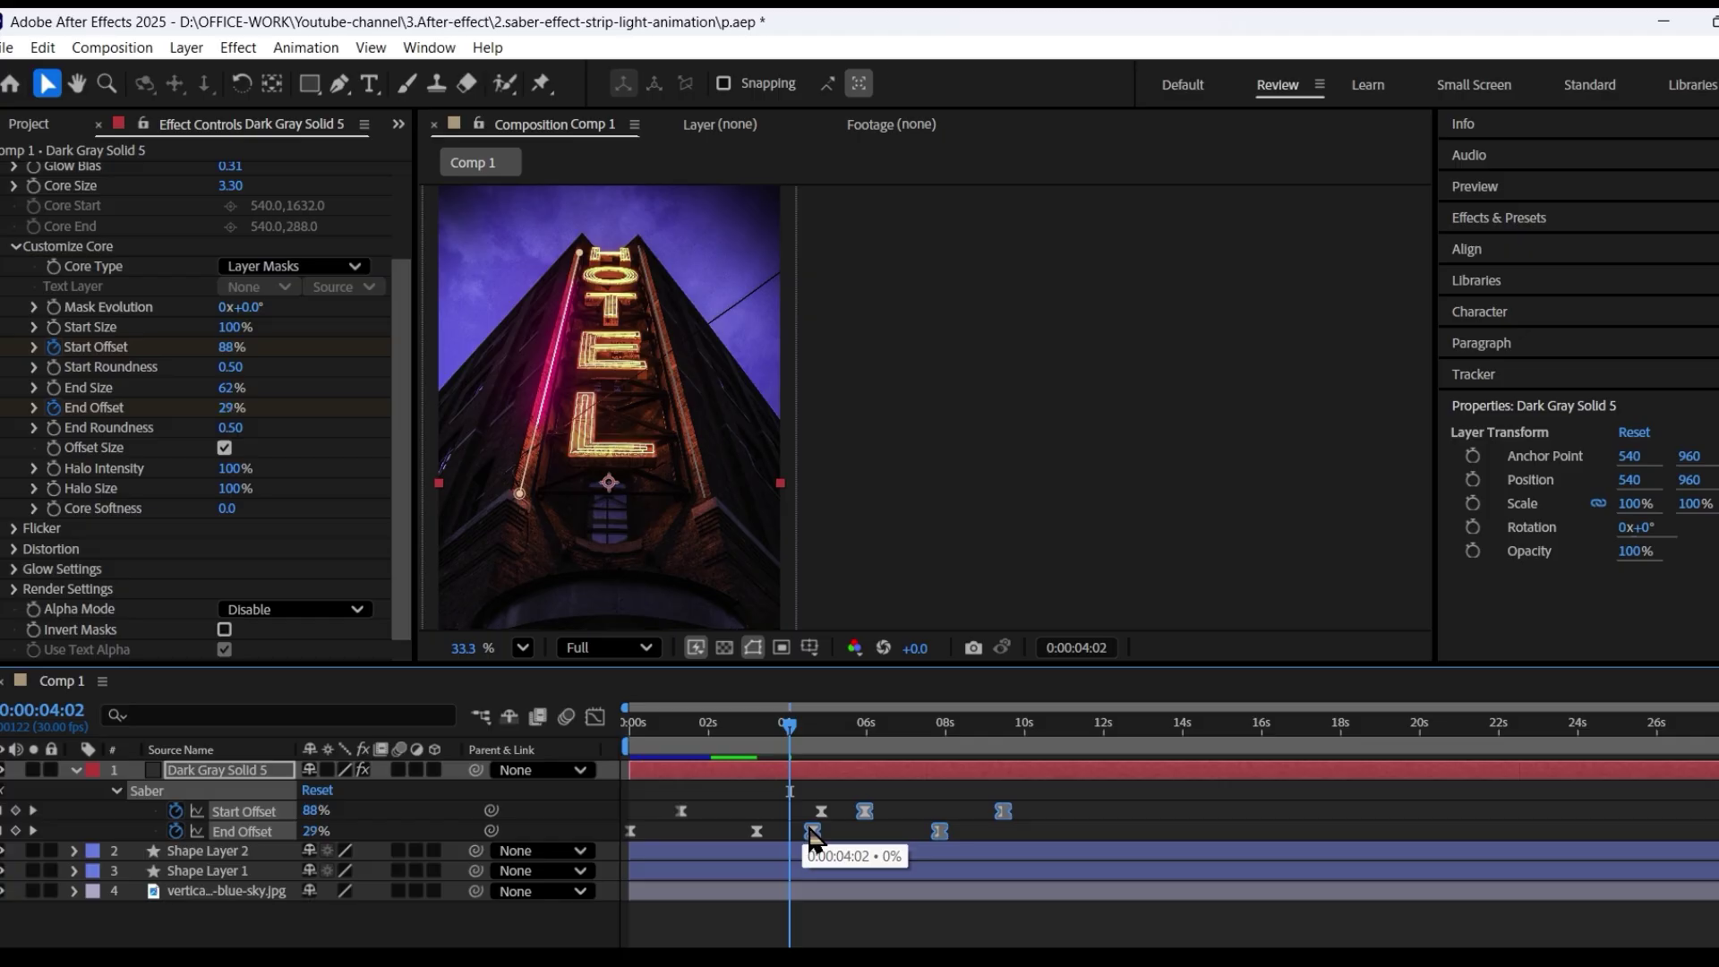
pyautogui.moveTo(790, 752); pyautogui.dragTo(617, 733)
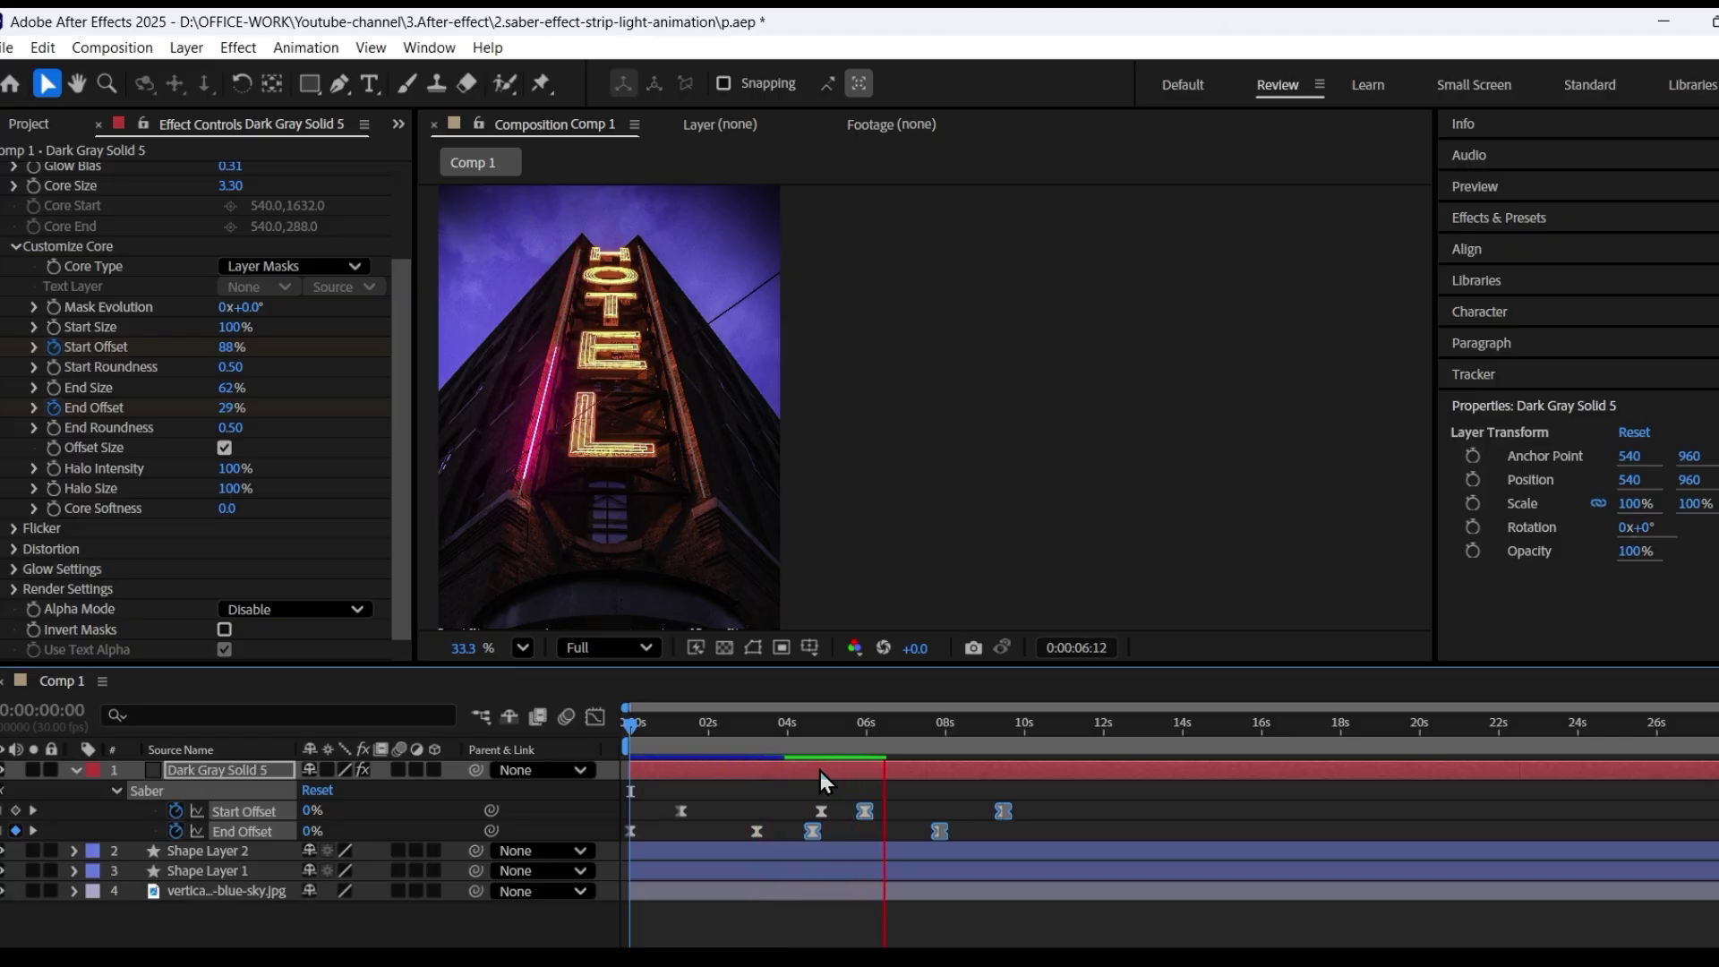
pyautogui.press('space')
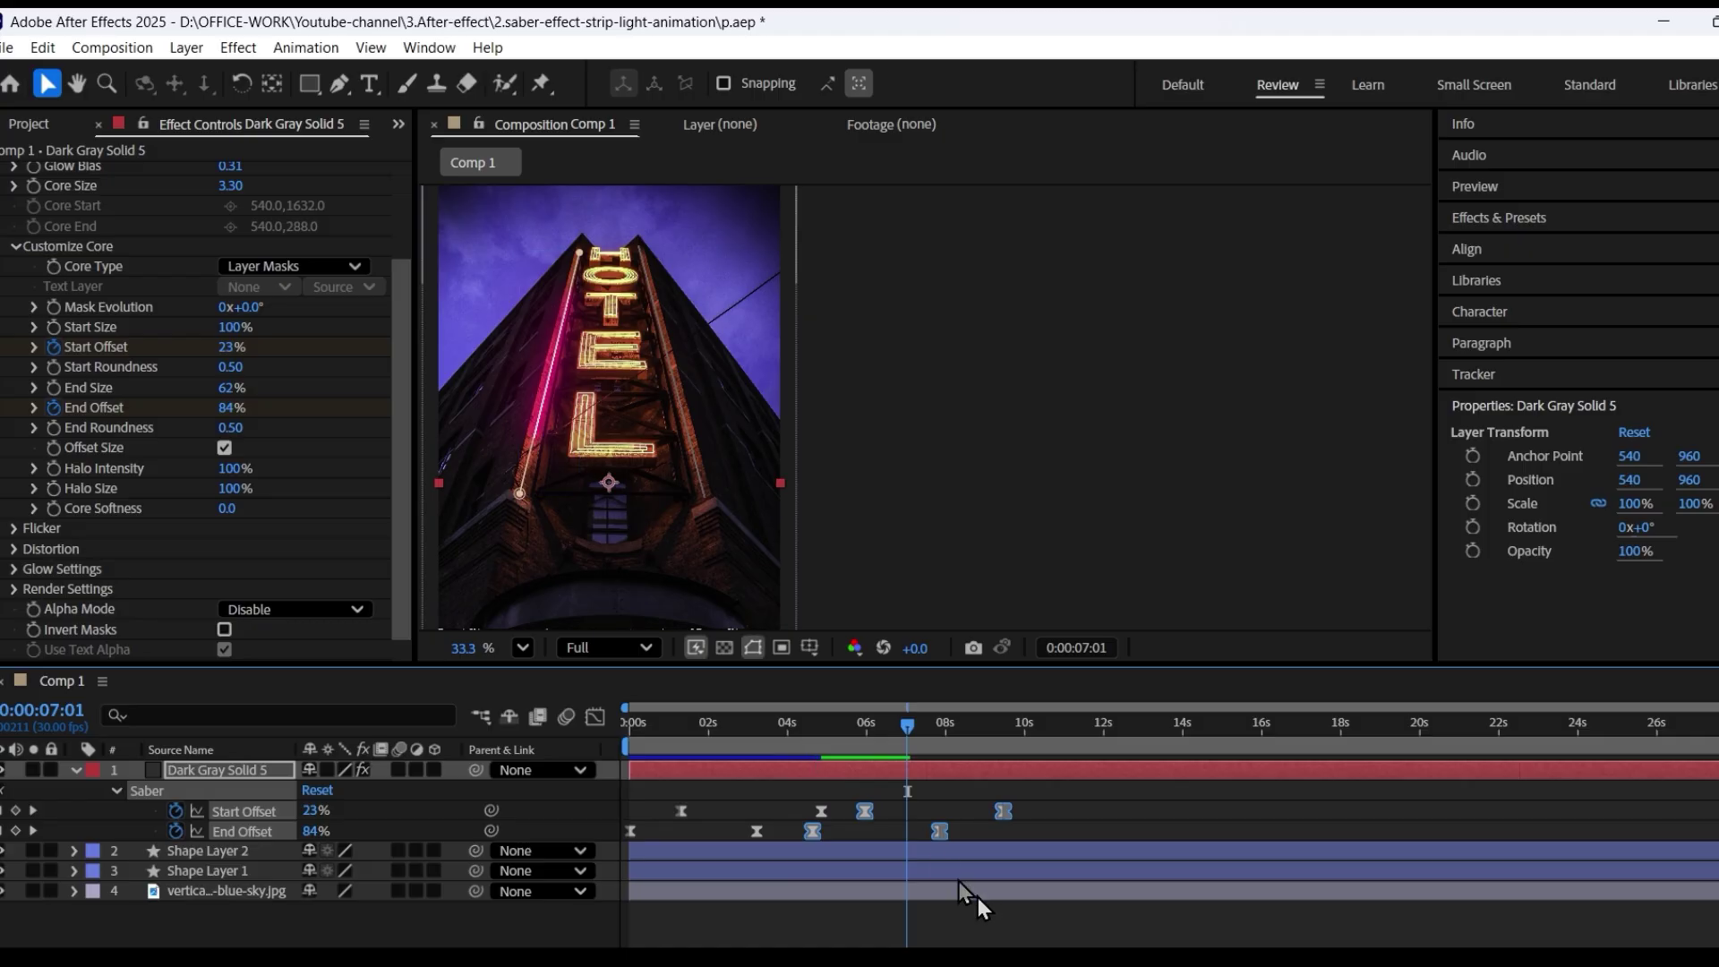
# Step: Retime Start Offset keyframes to about 1, 3.5, 6.5 and 9 seconds and End Offset keyframes to about 0, 2.2, 5 and 8, and save
pyautogui.hotkey('ctrl', 'z')
pyautogui.press('space')
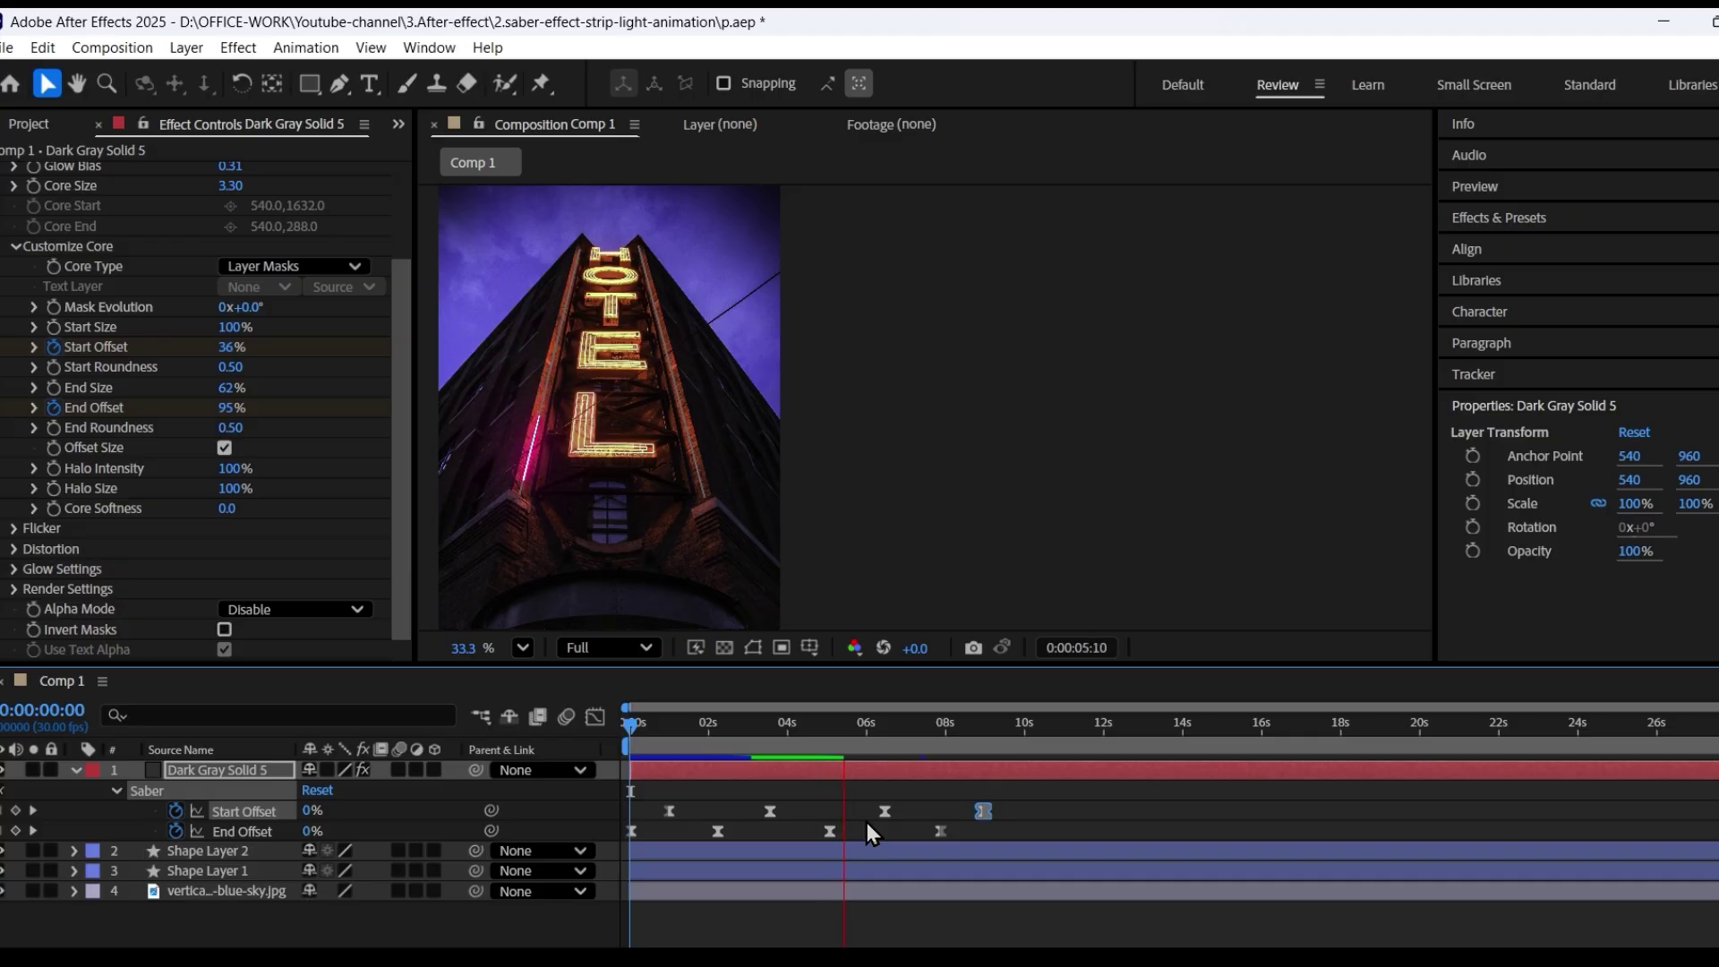
pyautogui.press('space')
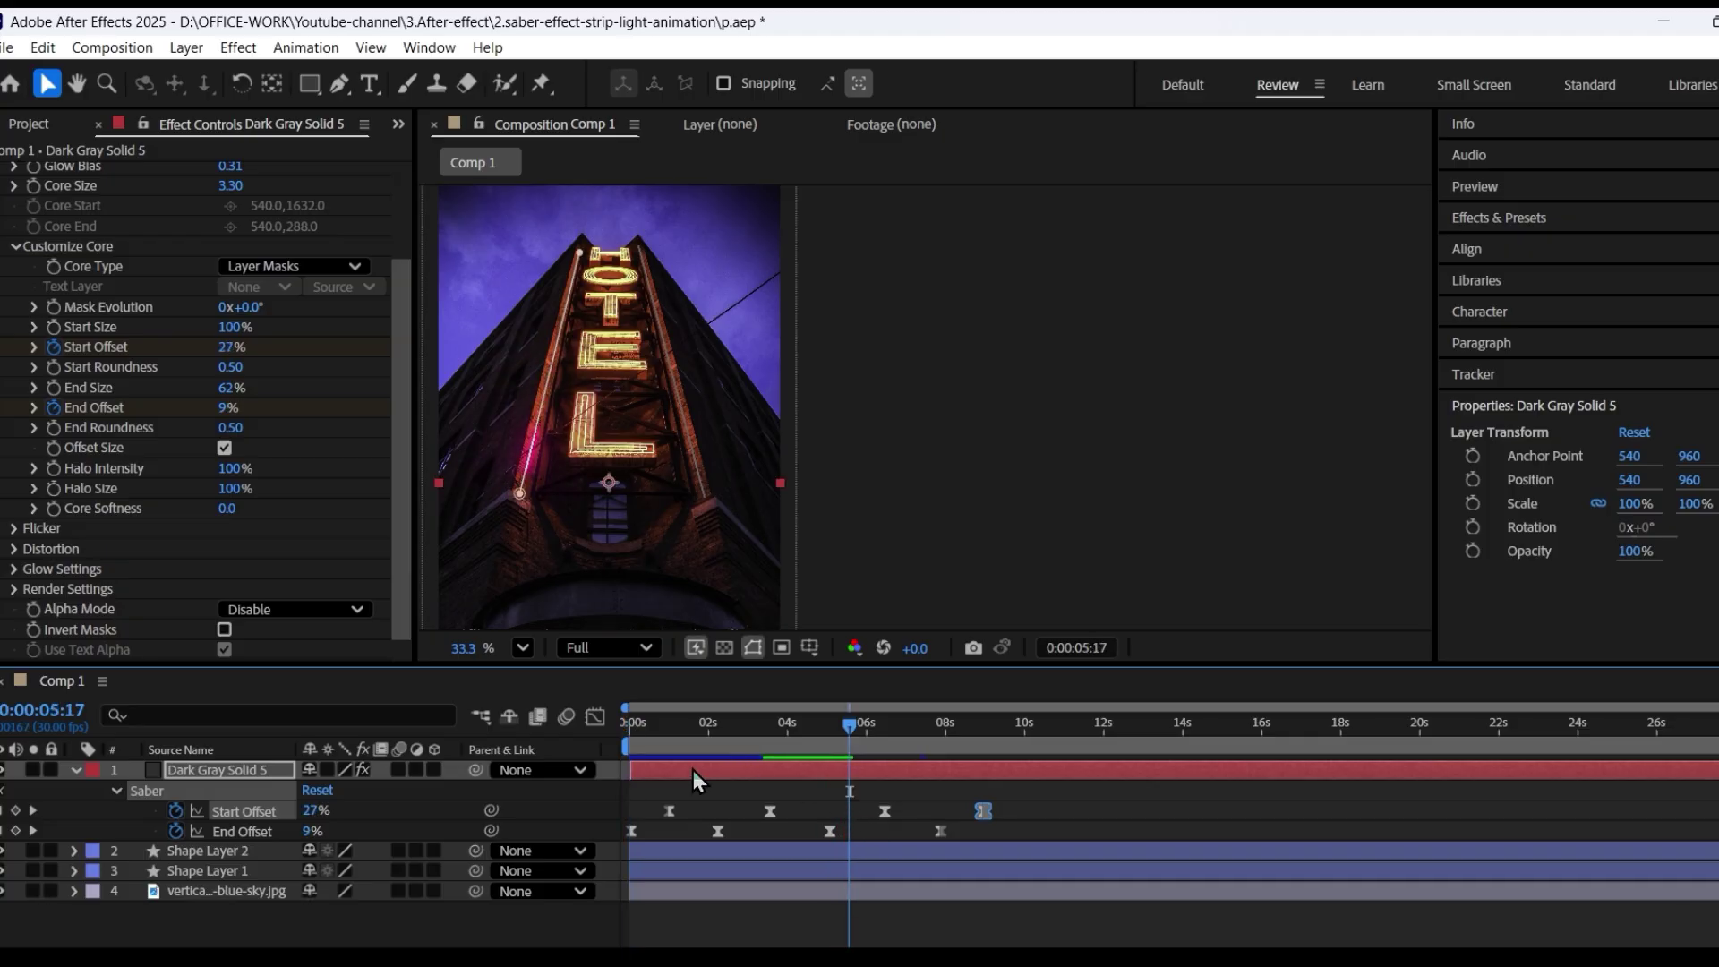
pyautogui.hotkey('ctrl', 's')
# Step: Duplicate the Dark Gray Solid 5 layer and move the copy's mask path to the right side of the hotel building
pyautogui.click(703, 772)
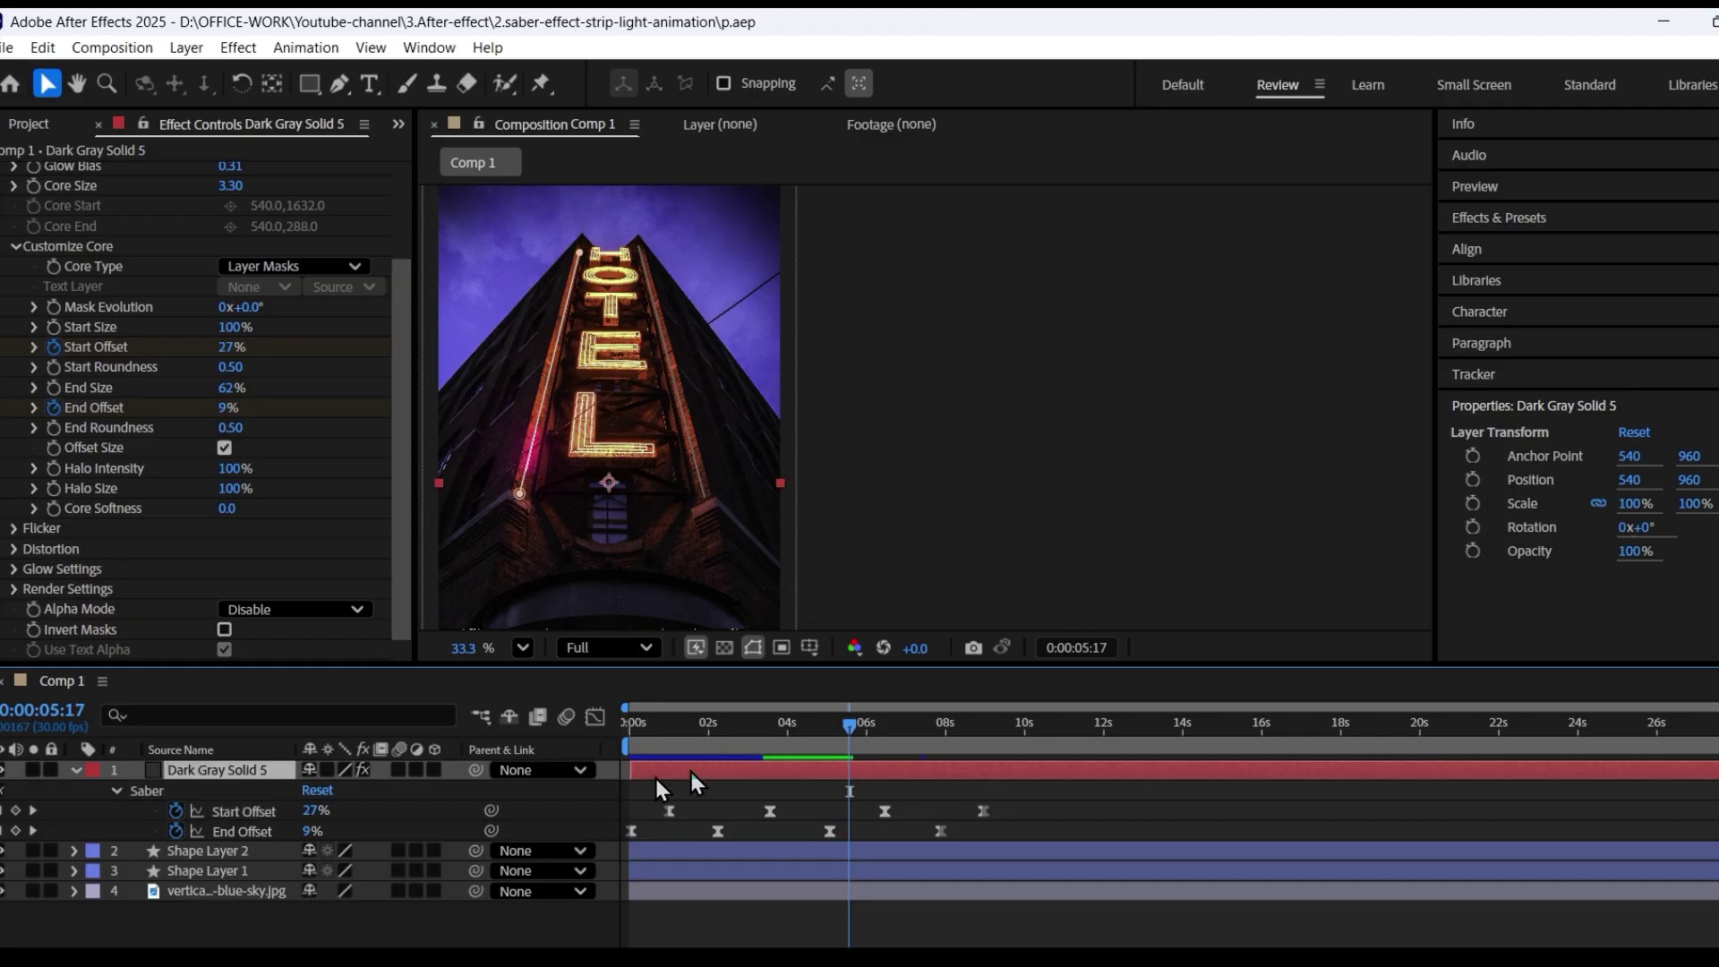
pyautogui.click(75, 770)
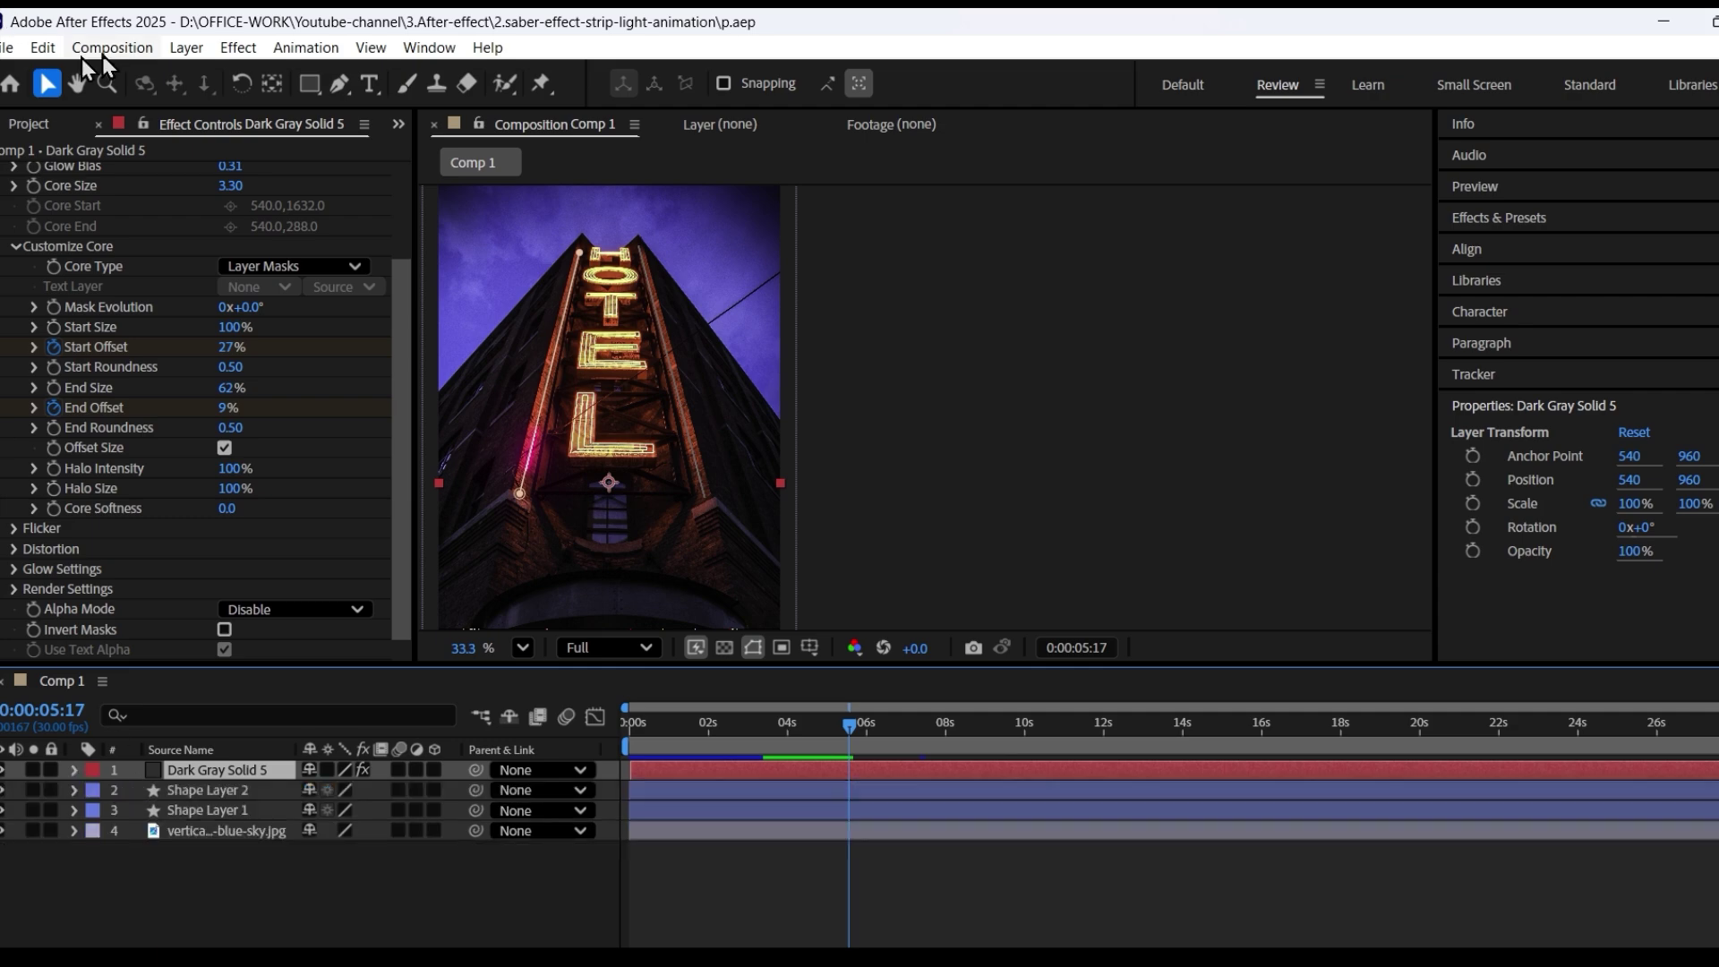
pyautogui.click(42, 48)
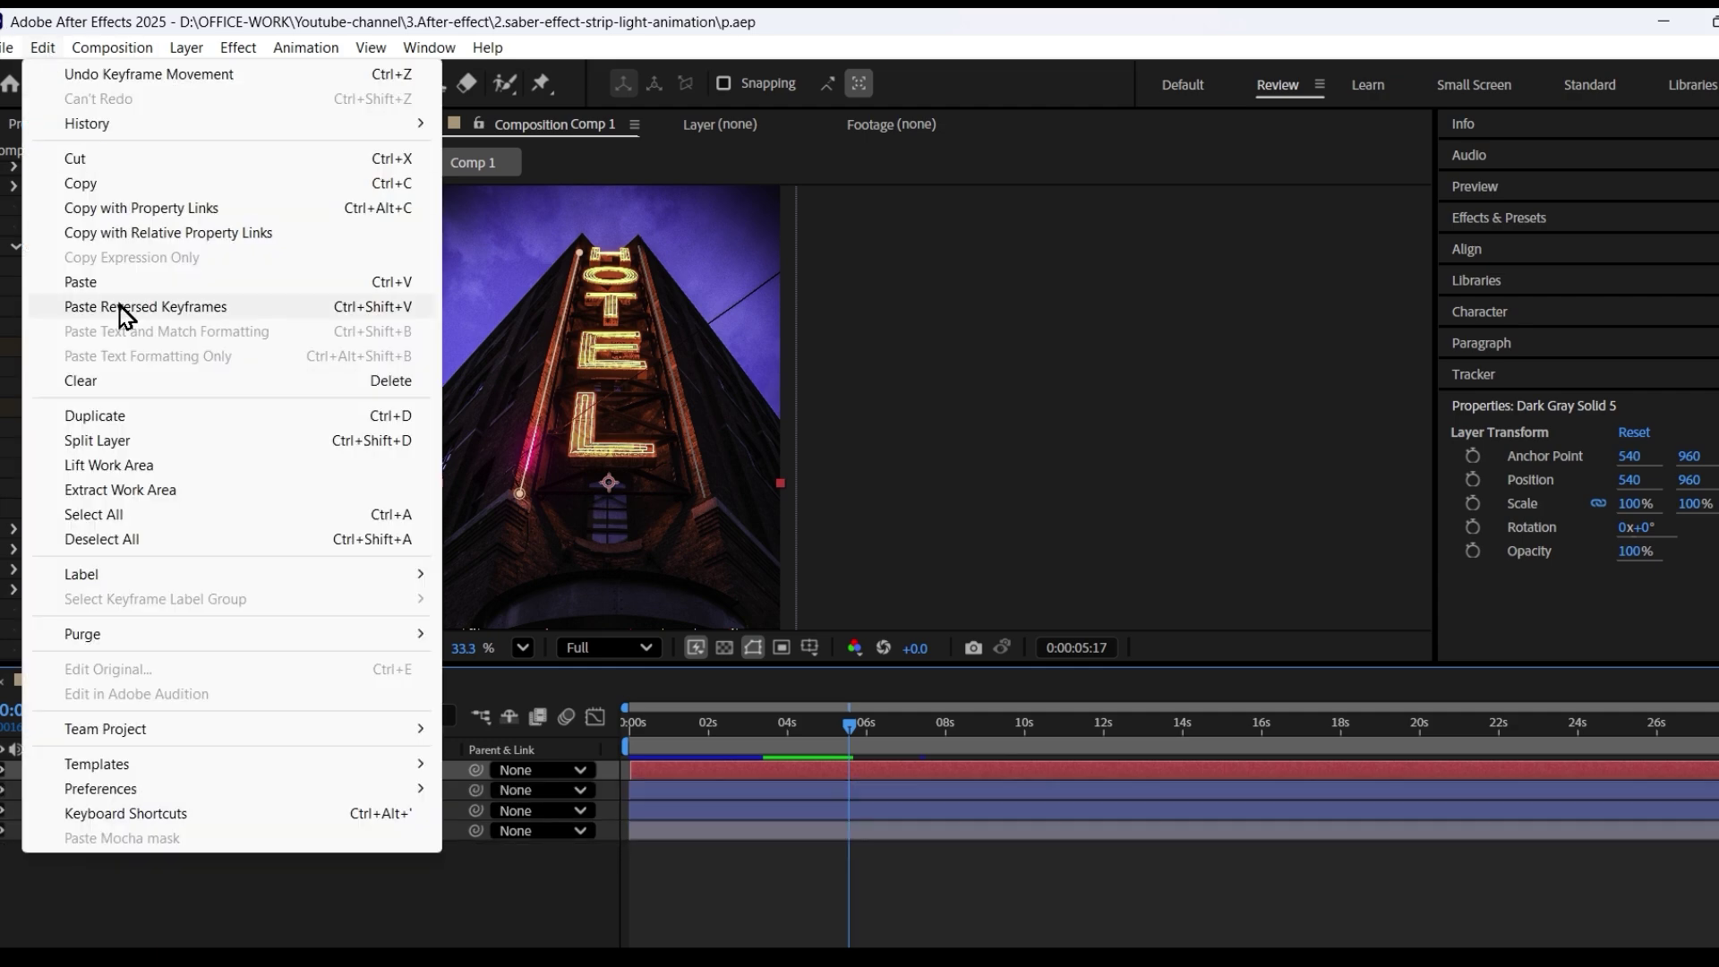
pyautogui.click(104, 413)
pyautogui.moveTo(528, 479); pyautogui.dragTo(717, 479)
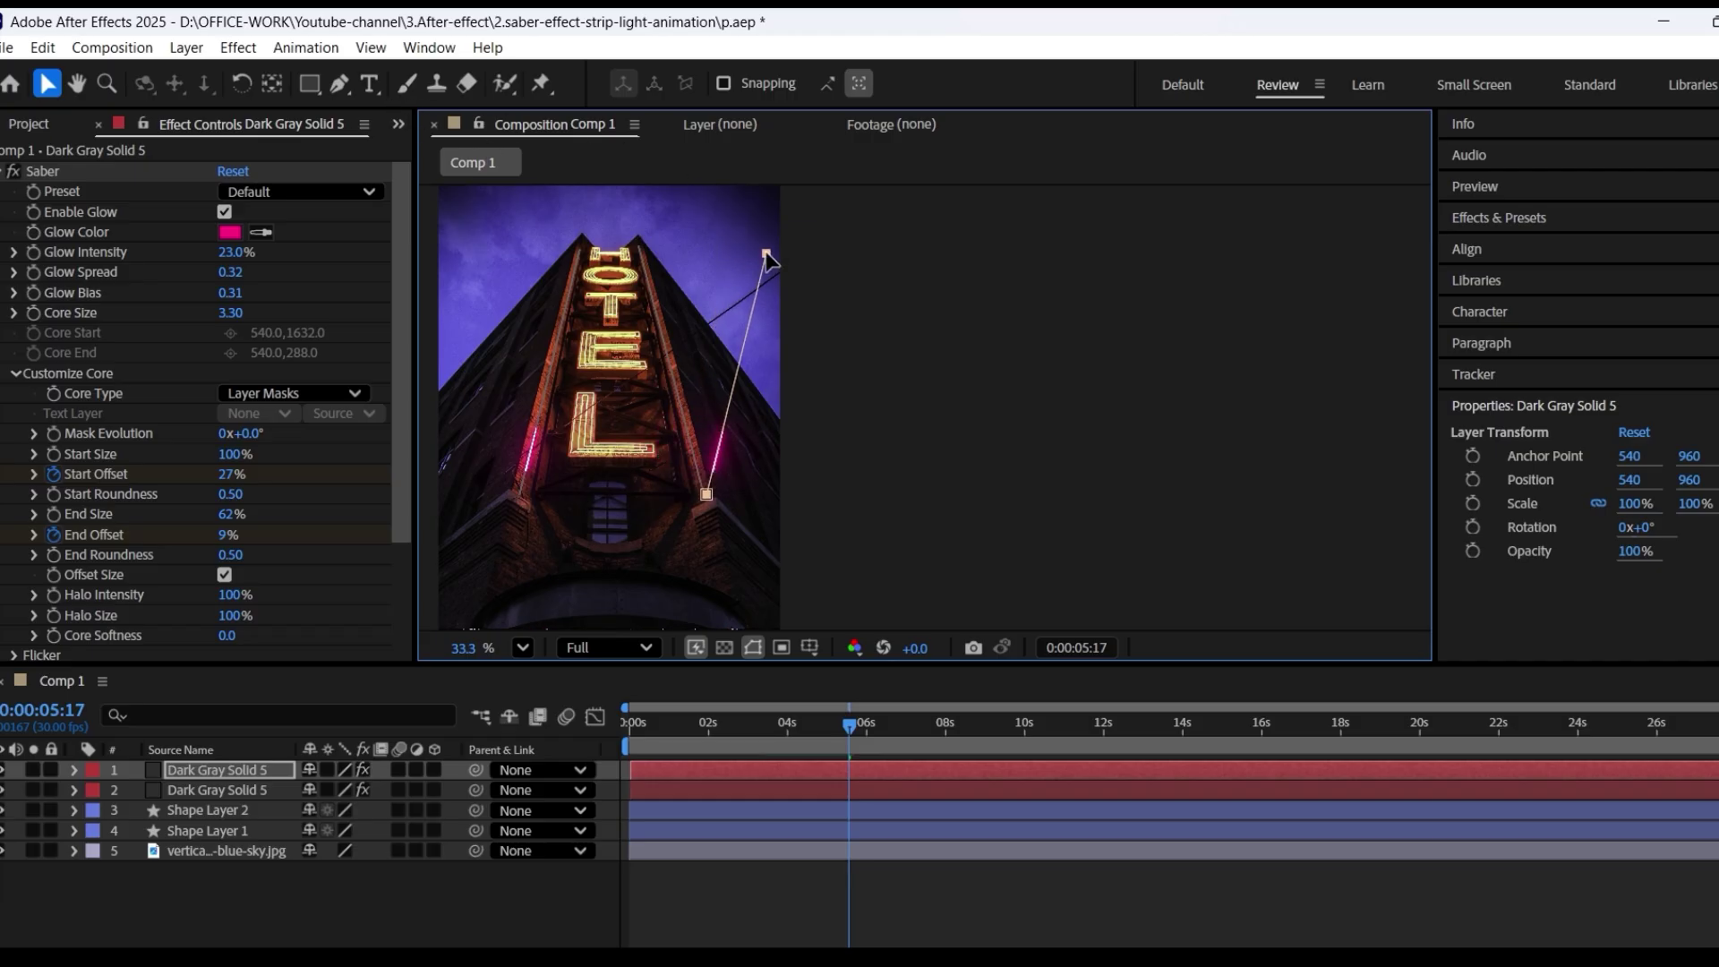
# Step: Rotate the copied mask path to lean with the building's right edge and place its lower end on the column base
pyautogui.moveTo(768, 257); pyautogui.dragTo(679, 235)
pyautogui.hotkey('ctrl', 'z')
pyautogui.click(340, 84)
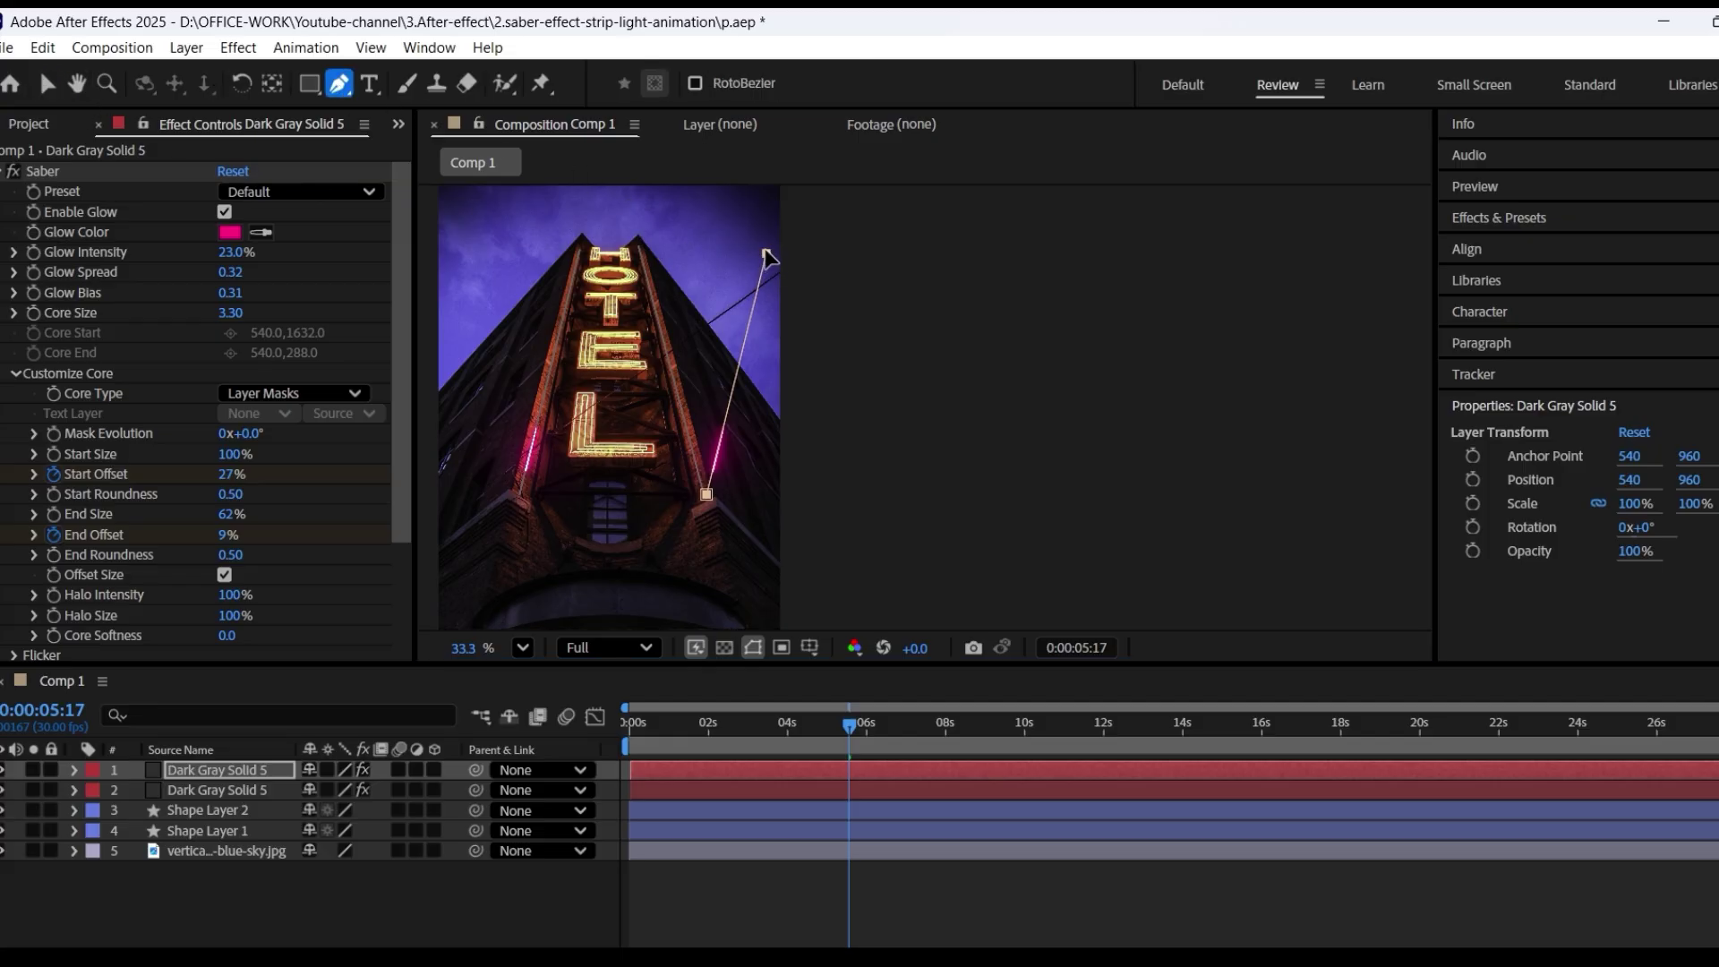
pyautogui.moveTo(767, 258); pyautogui.dragTo(661, 238)
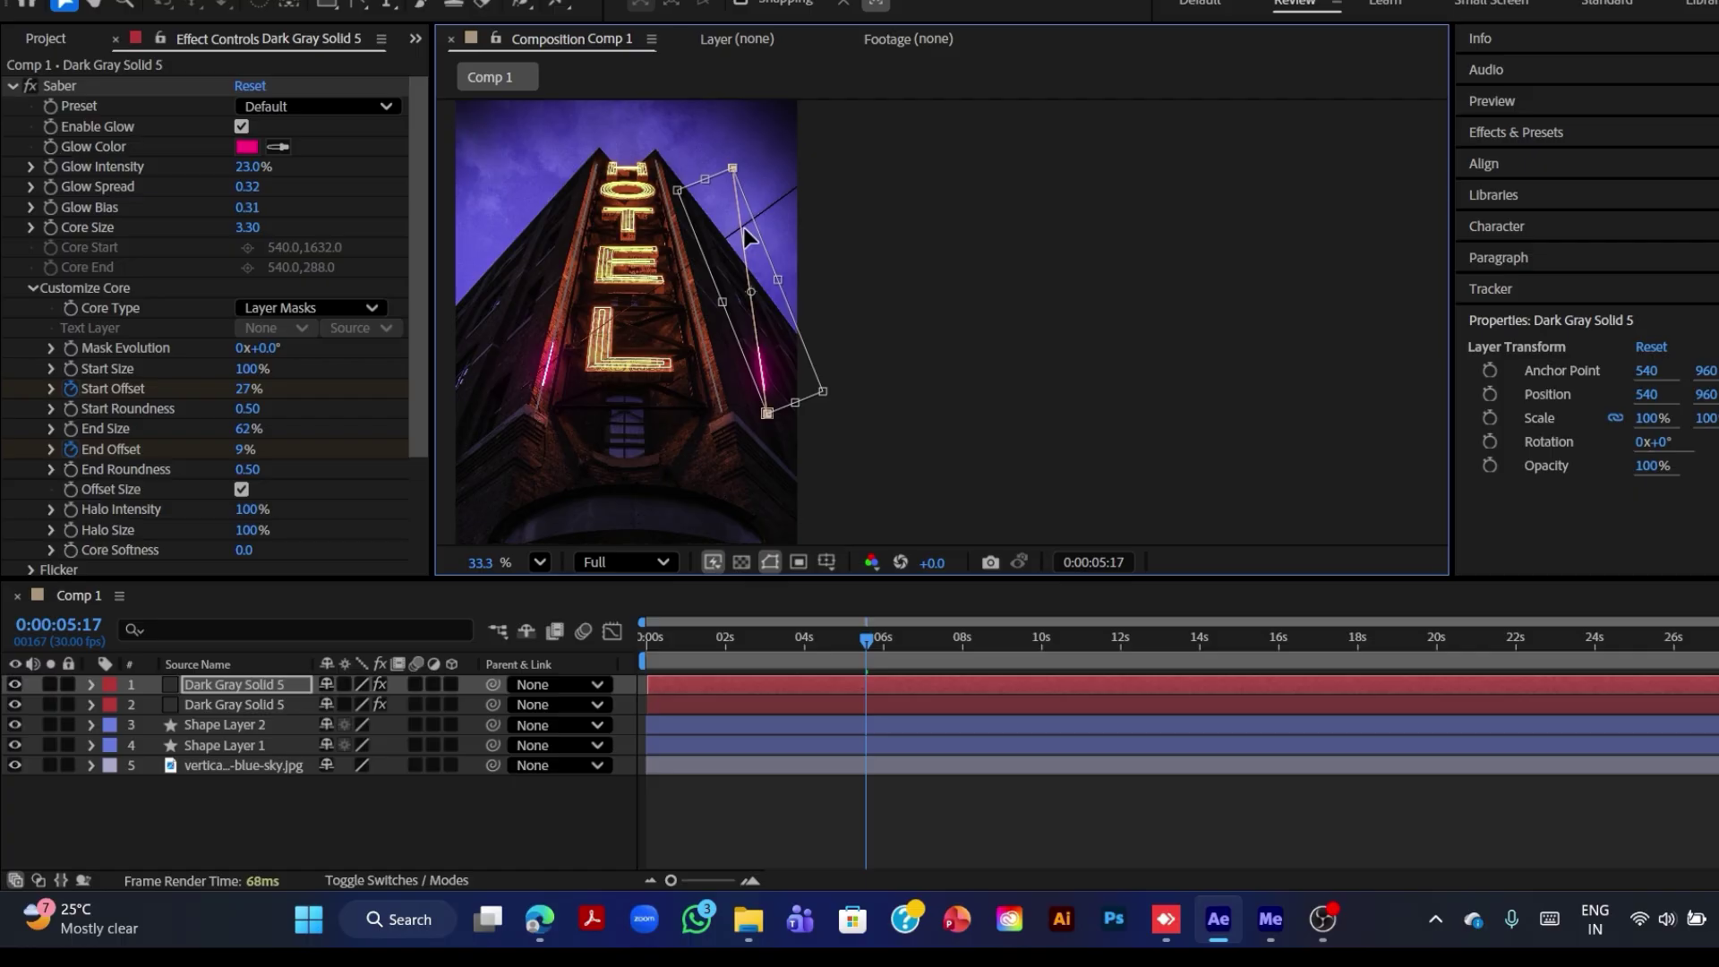
pyautogui.moveTo(743, 227); pyautogui.dragTo(700, 237)
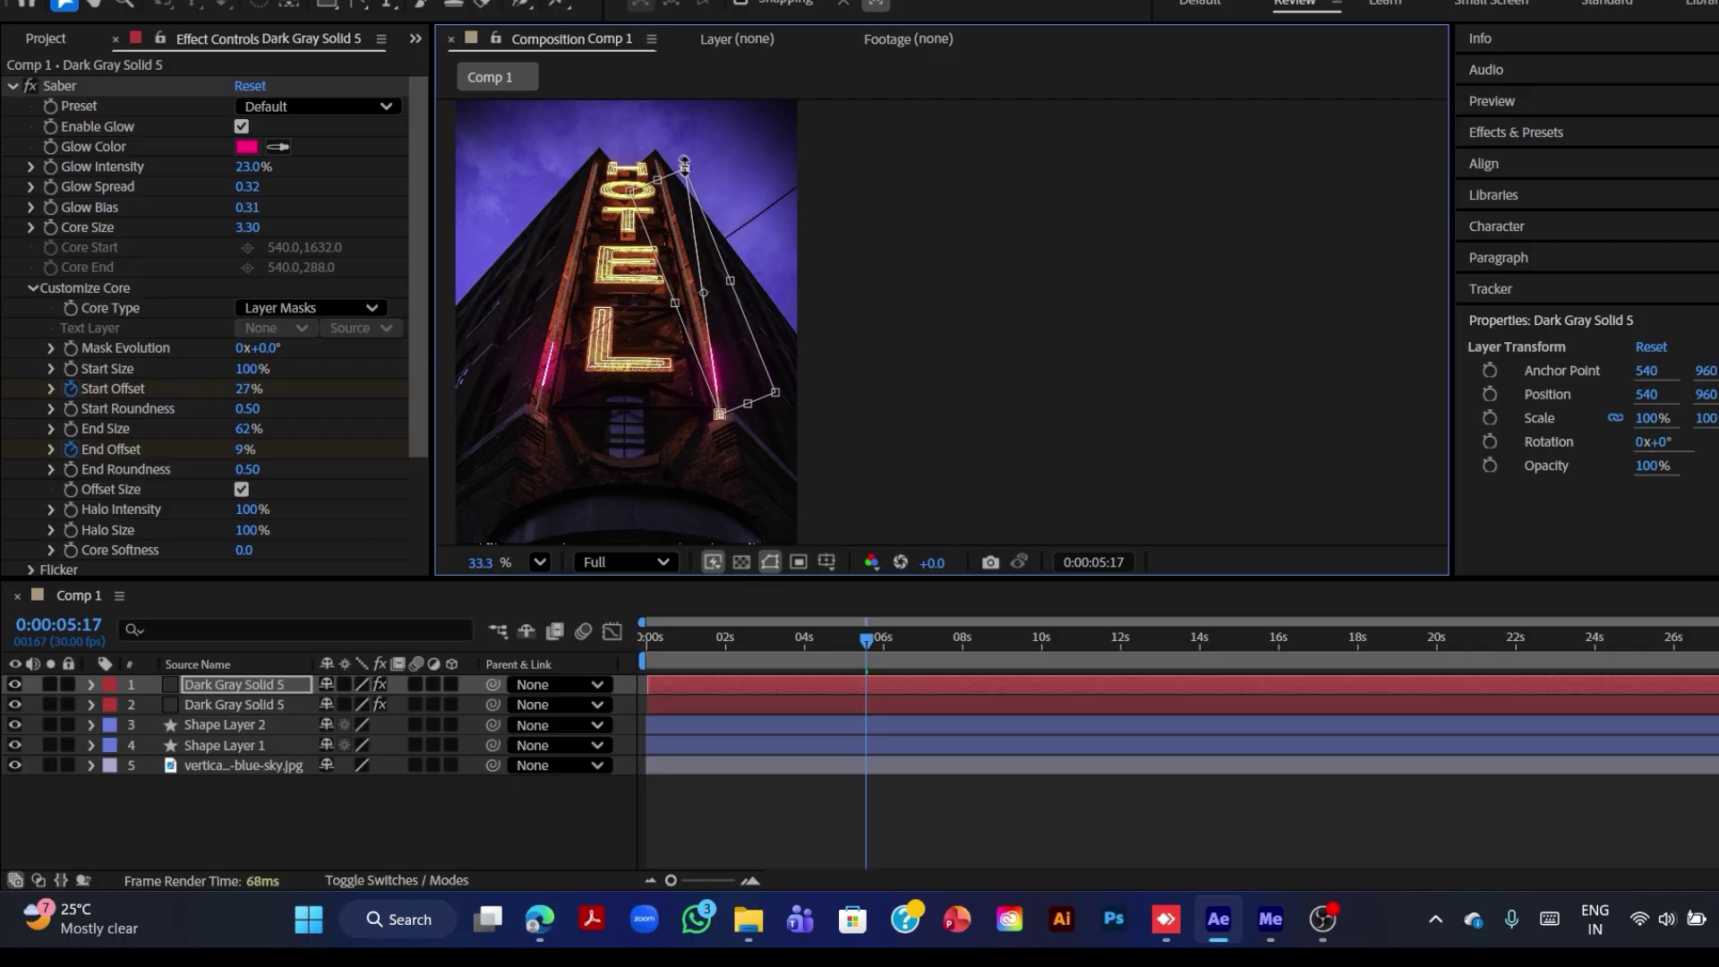
pyautogui.moveTo(683, 159); pyautogui.dragTo(685, 168)
pyautogui.click(73, 9)
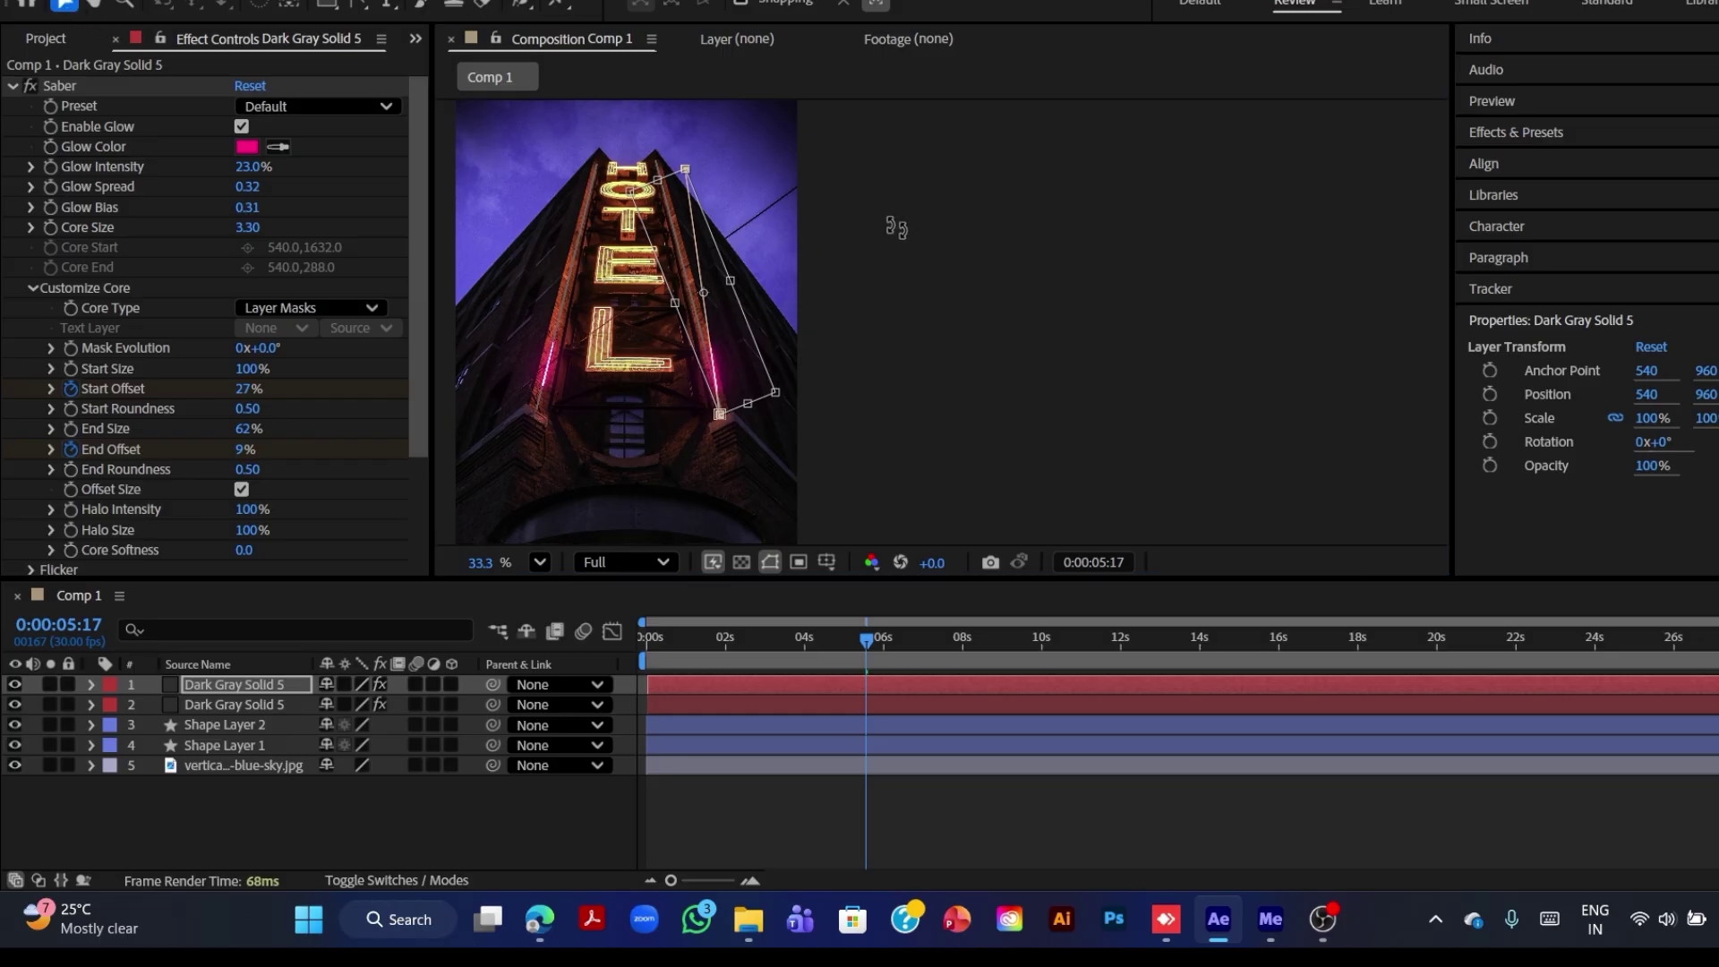
pyautogui.click(738, 185)
pyautogui.doubleClick(851, 249)
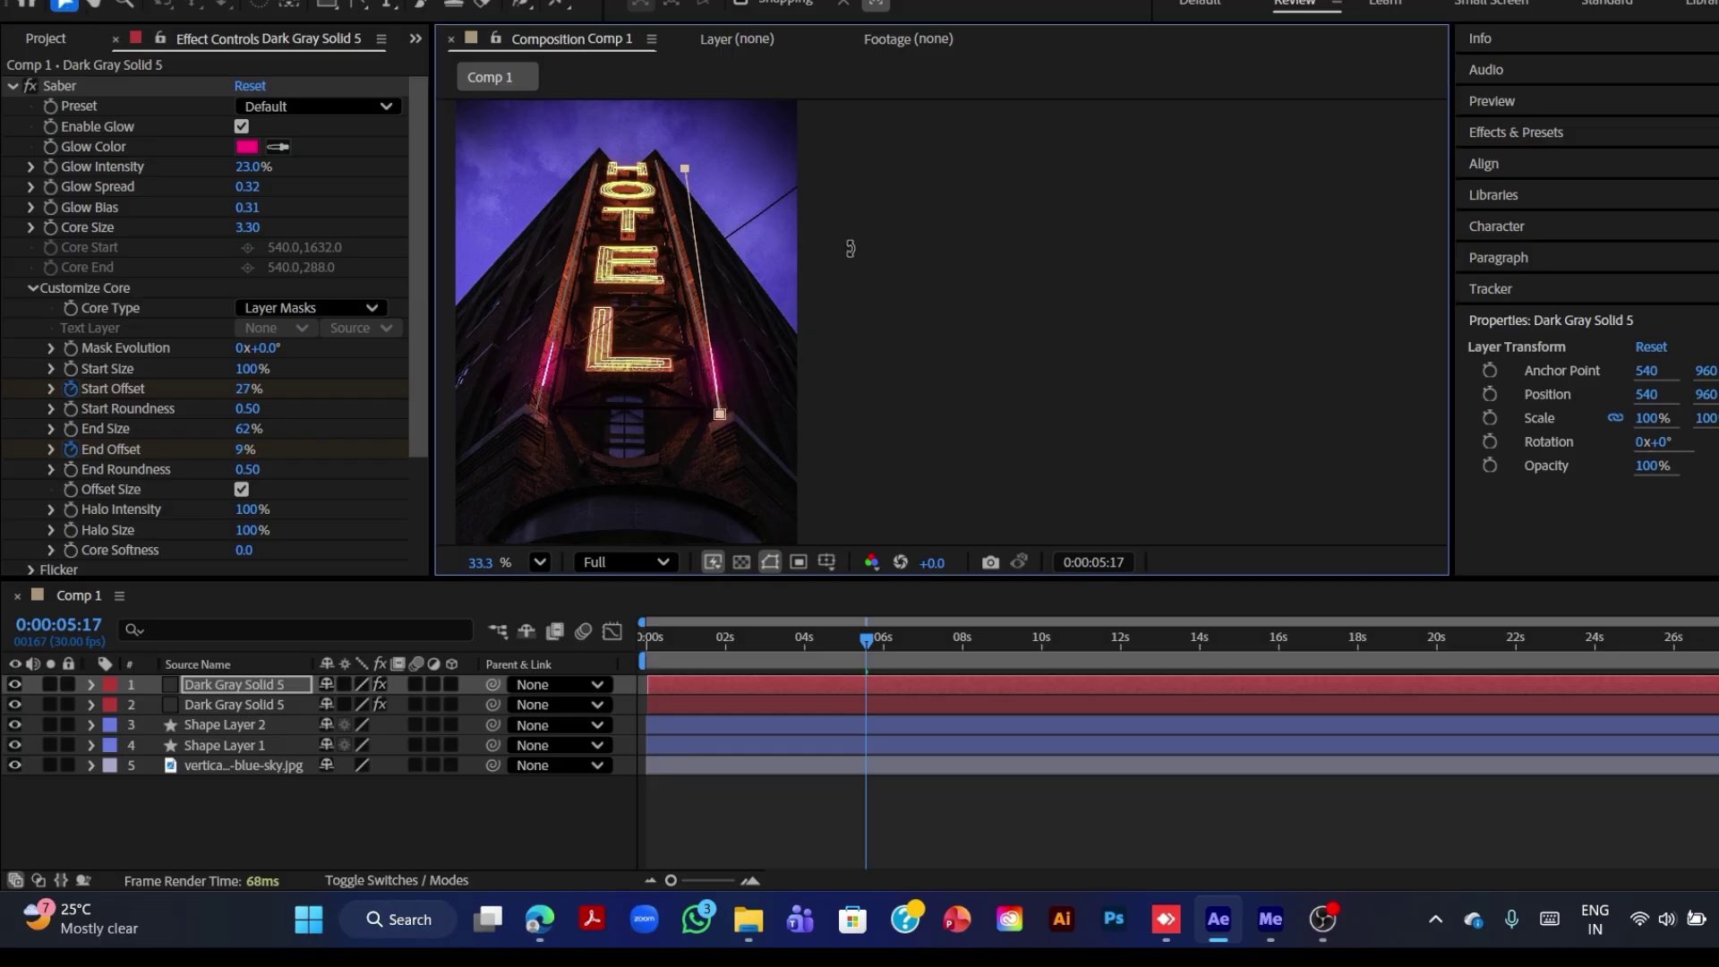
# Step: Fit the copied mask to the right column using its top point and two added intermediate points, and preview both strips from the start
pyautogui.click(684, 169)
pyautogui.moveTo(686, 169); pyautogui.dragTo(659, 166)
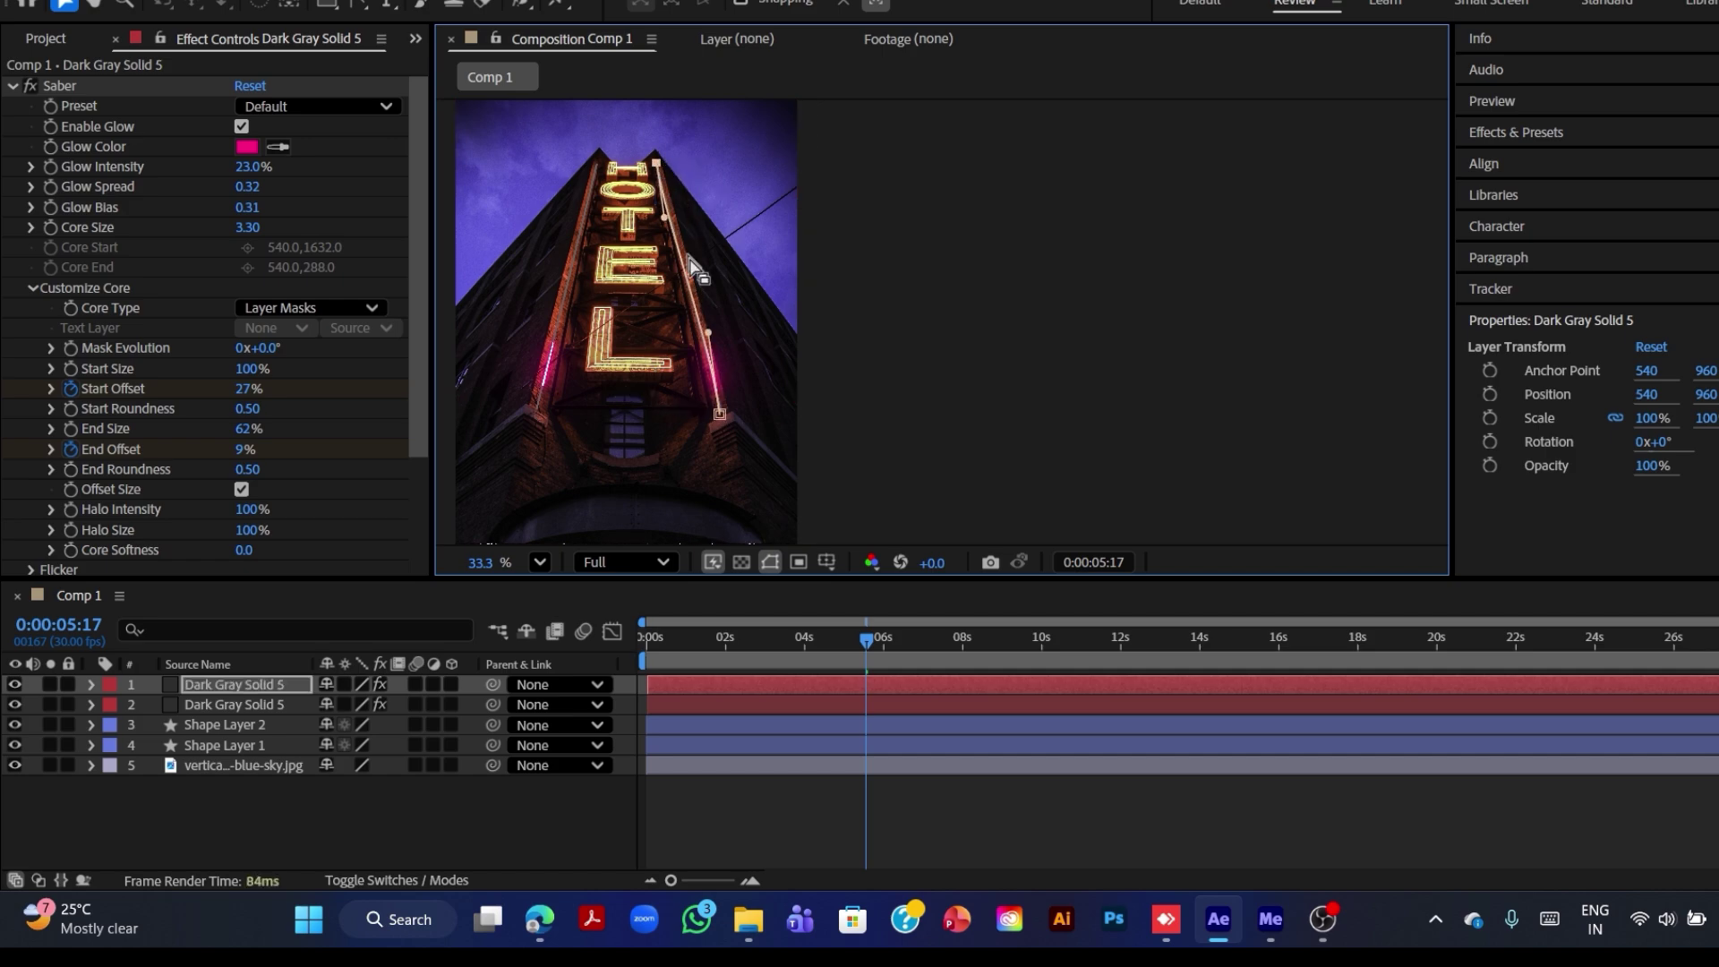
pyautogui.click(705, 328)
pyautogui.moveTo(665, 219); pyautogui.dragTo(670, 229)
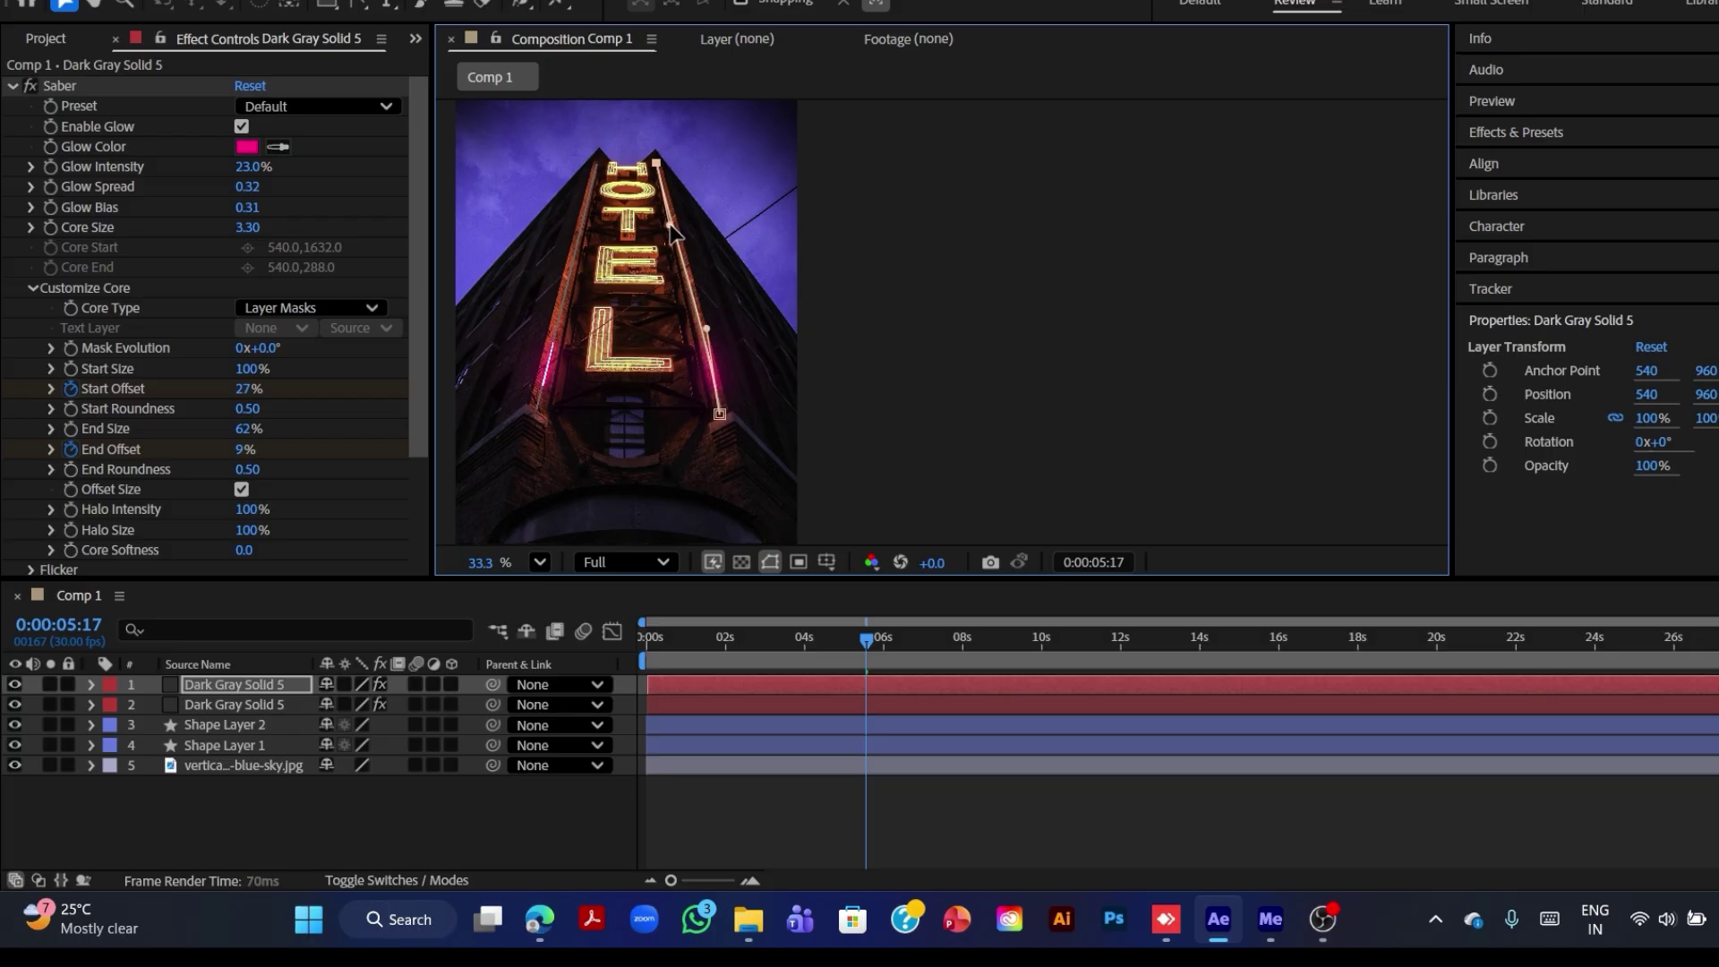
pyautogui.moveTo(706, 332); pyautogui.dragTo(702, 329)
pyautogui.moveTo(873, 643); pyautogui.dragTo(638, 643)
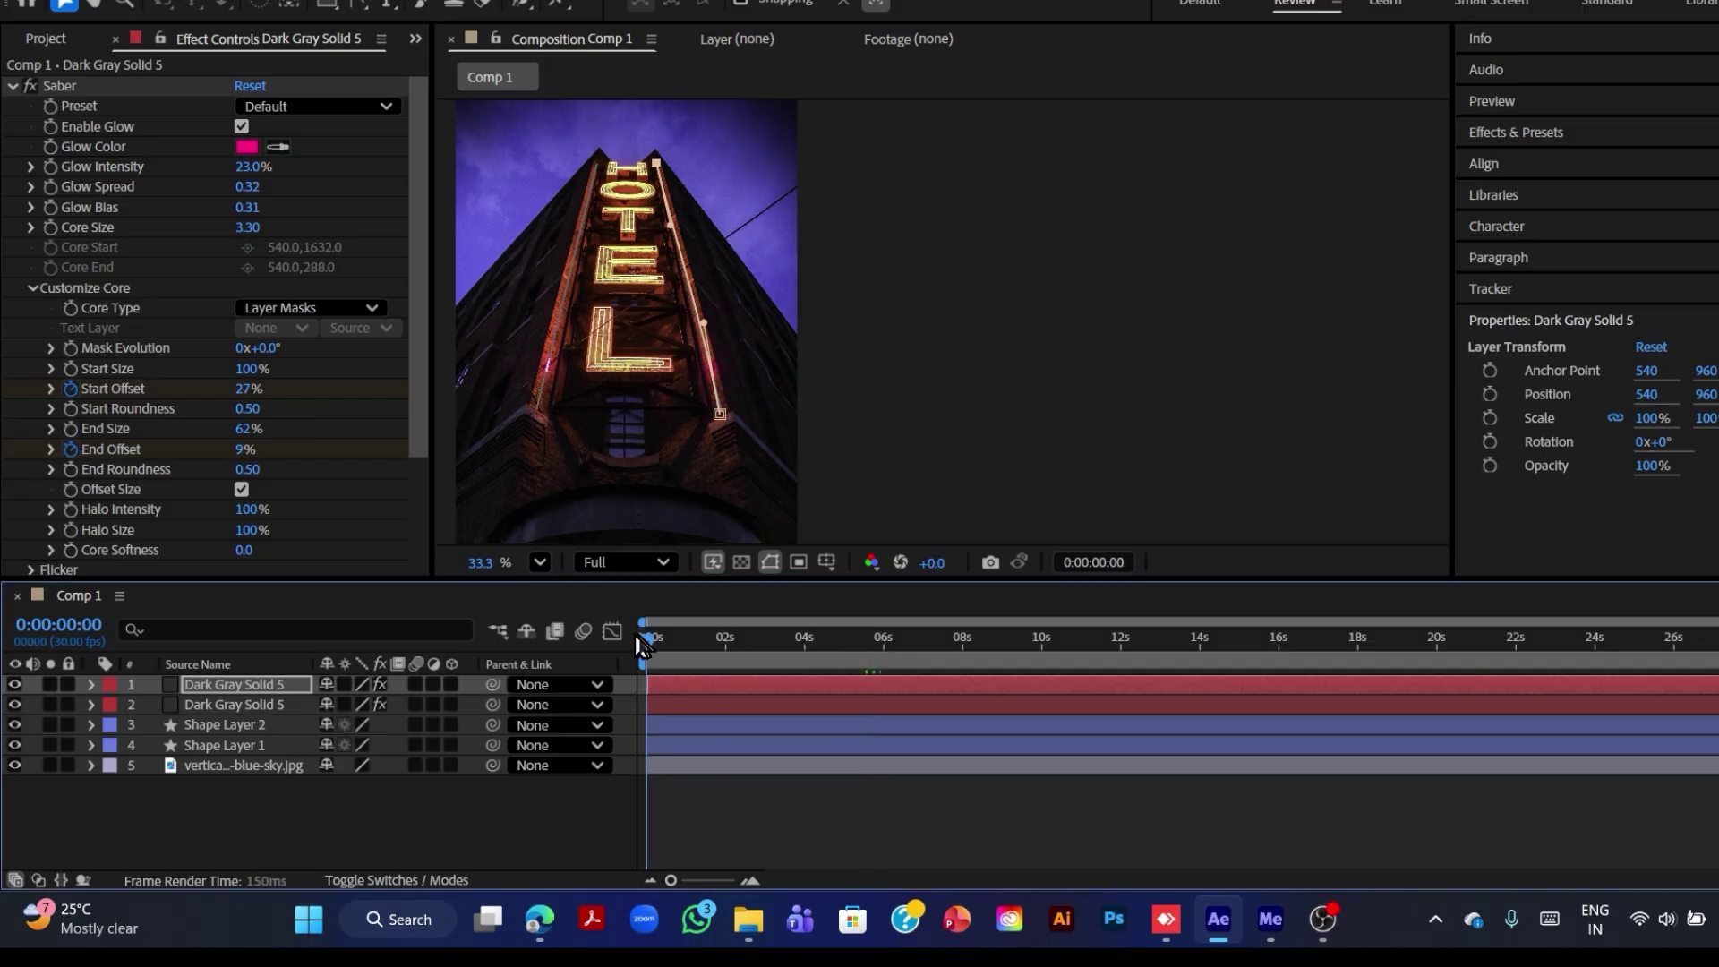
pyautogui.press('space')
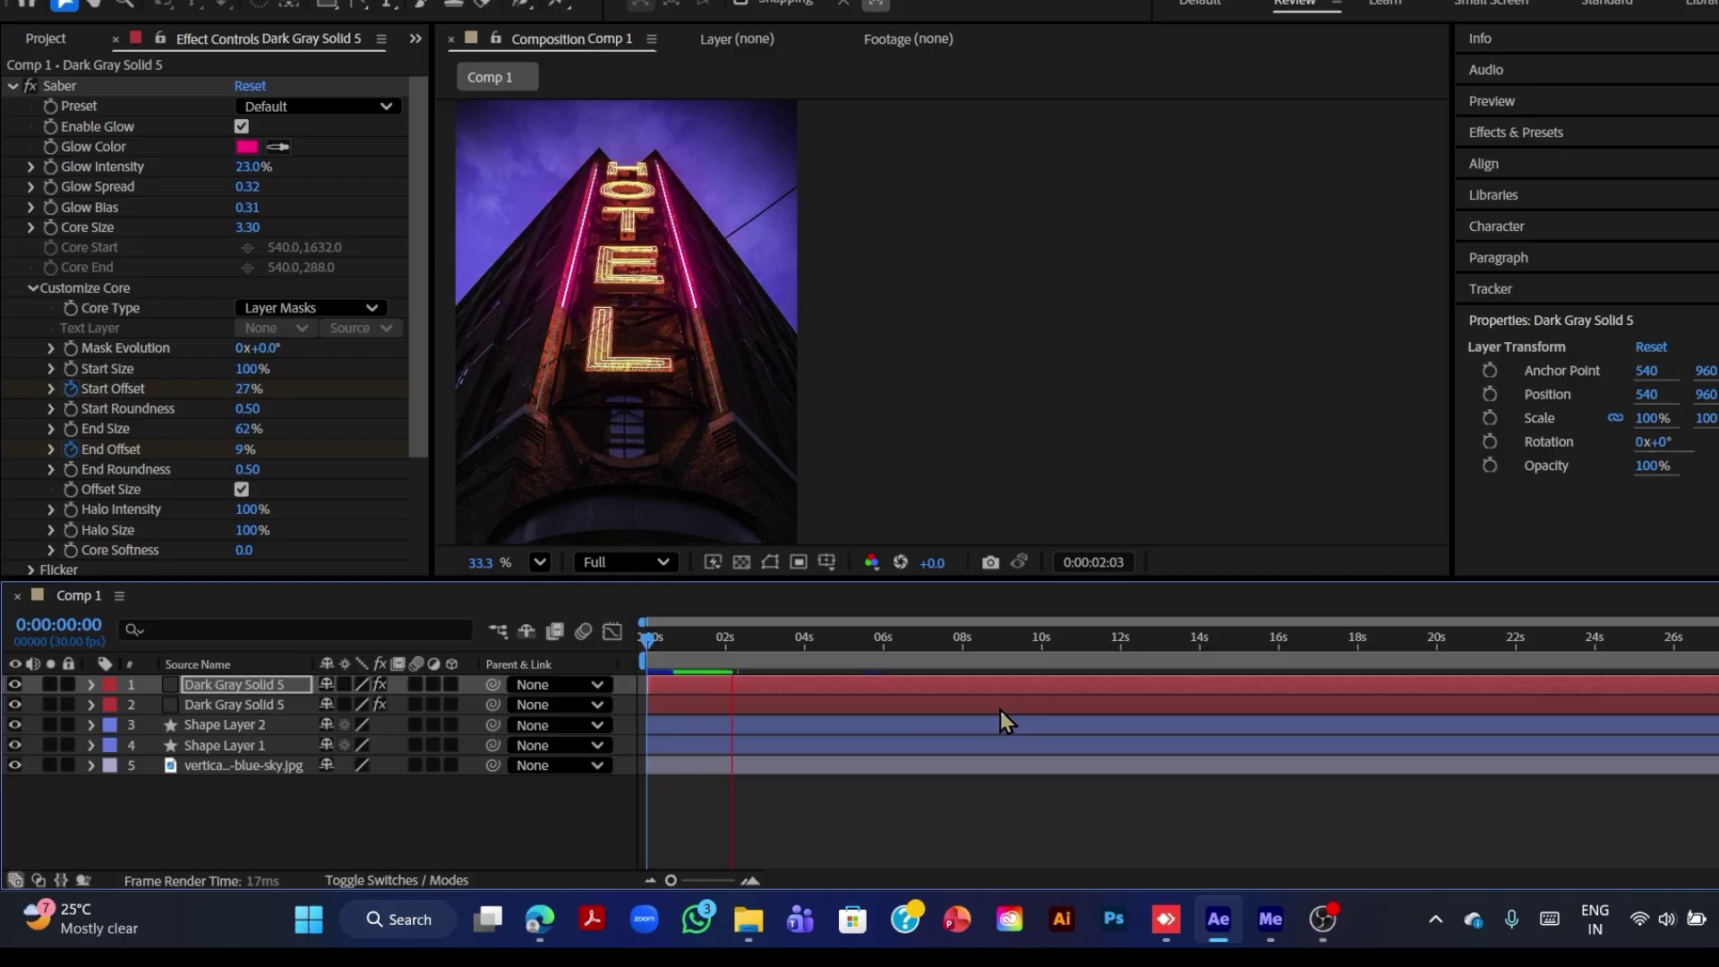
pyautogui.press('space')
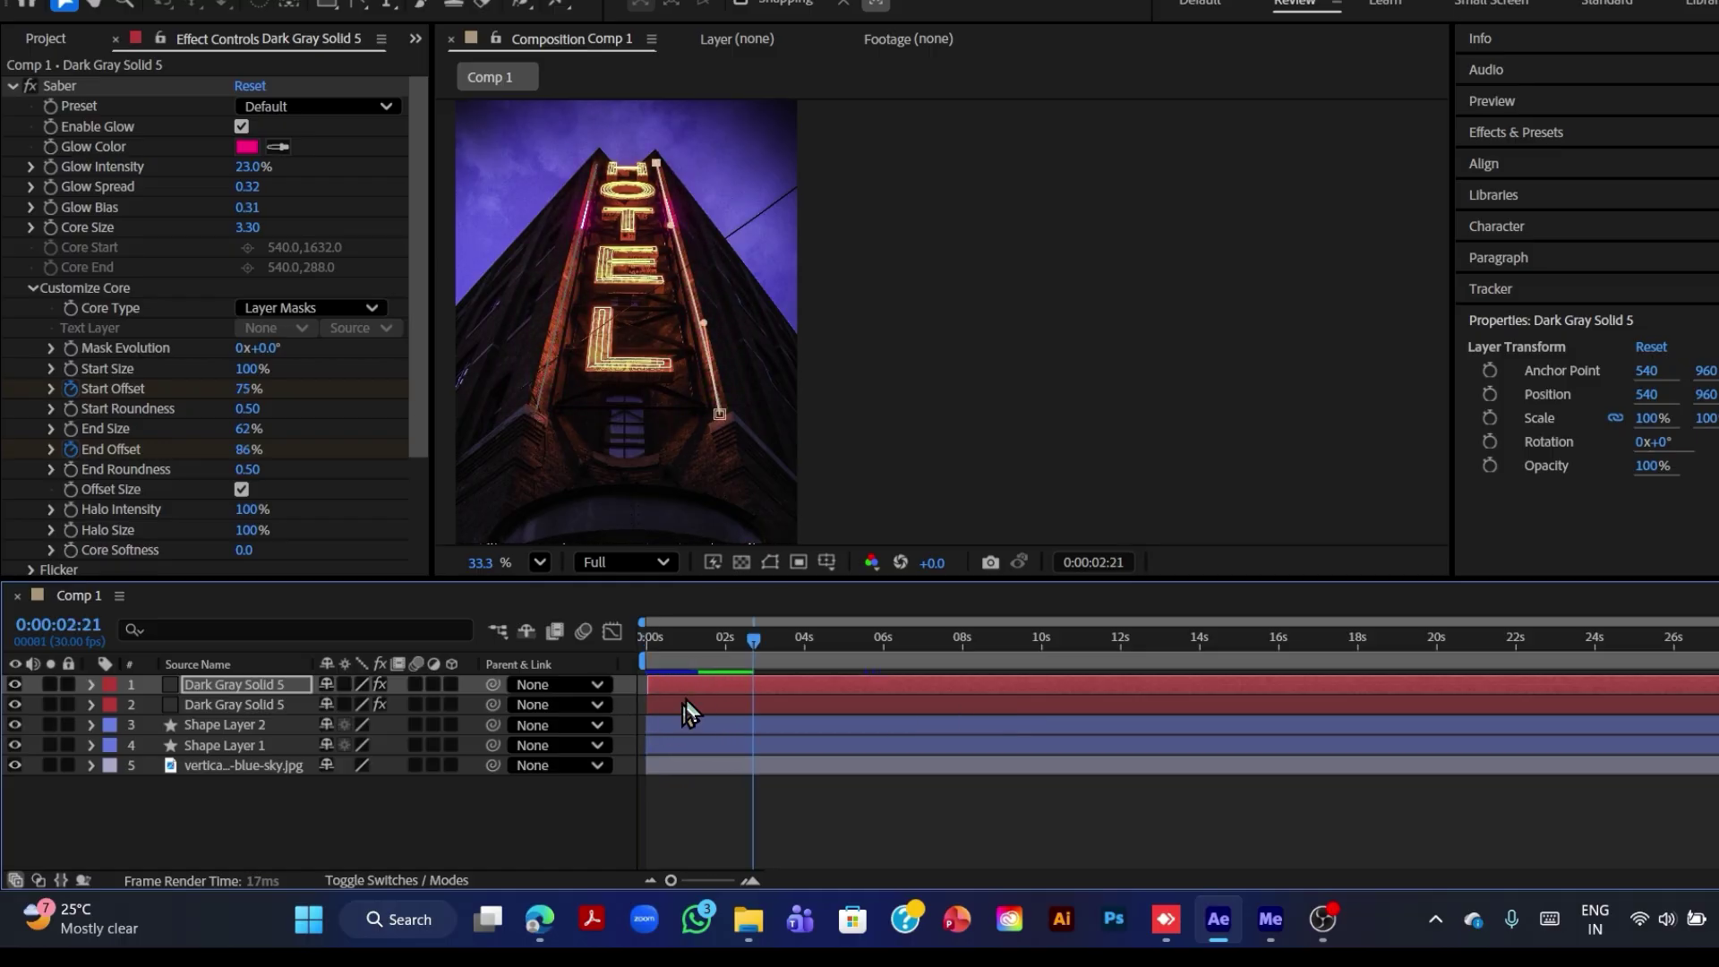
# Step: Change the duplicated strip's Saber Glow Color to cyan and preview the two-colour animation from the beginning
pyautogui.click(247, 147)
pyautogui.moveTo(896, 229); pyautogui.dragTo(442, 166)
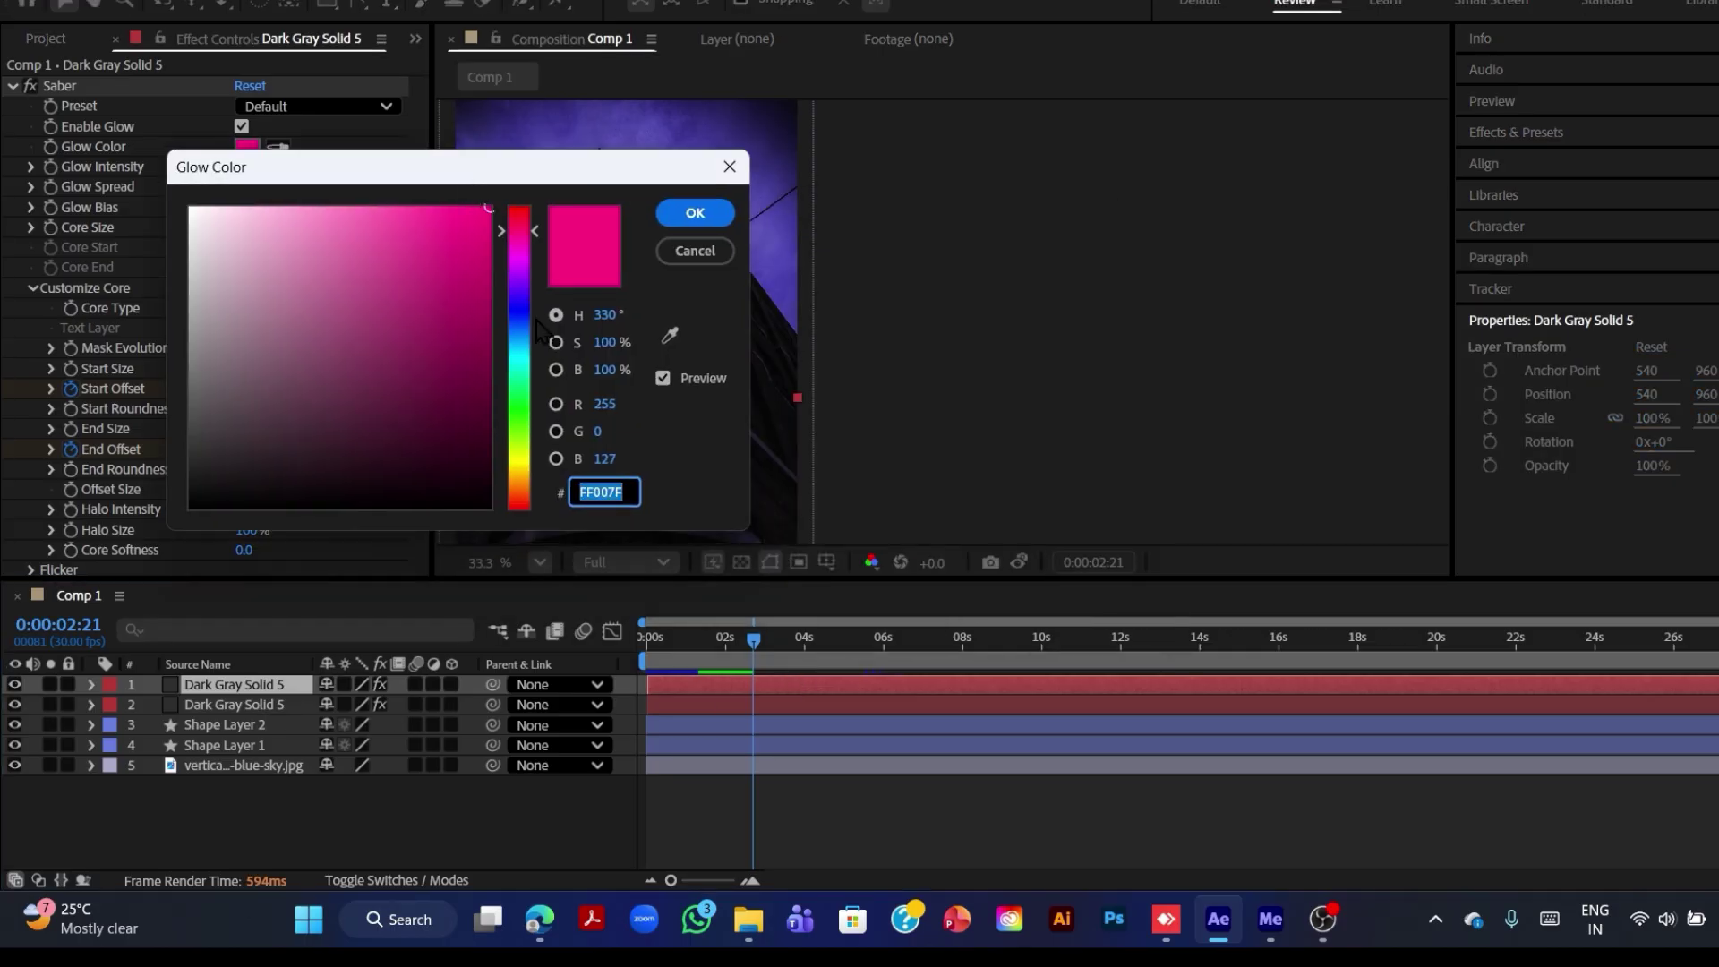
pyautogui.click(527, 349)
pyautogui.click(687, 214)
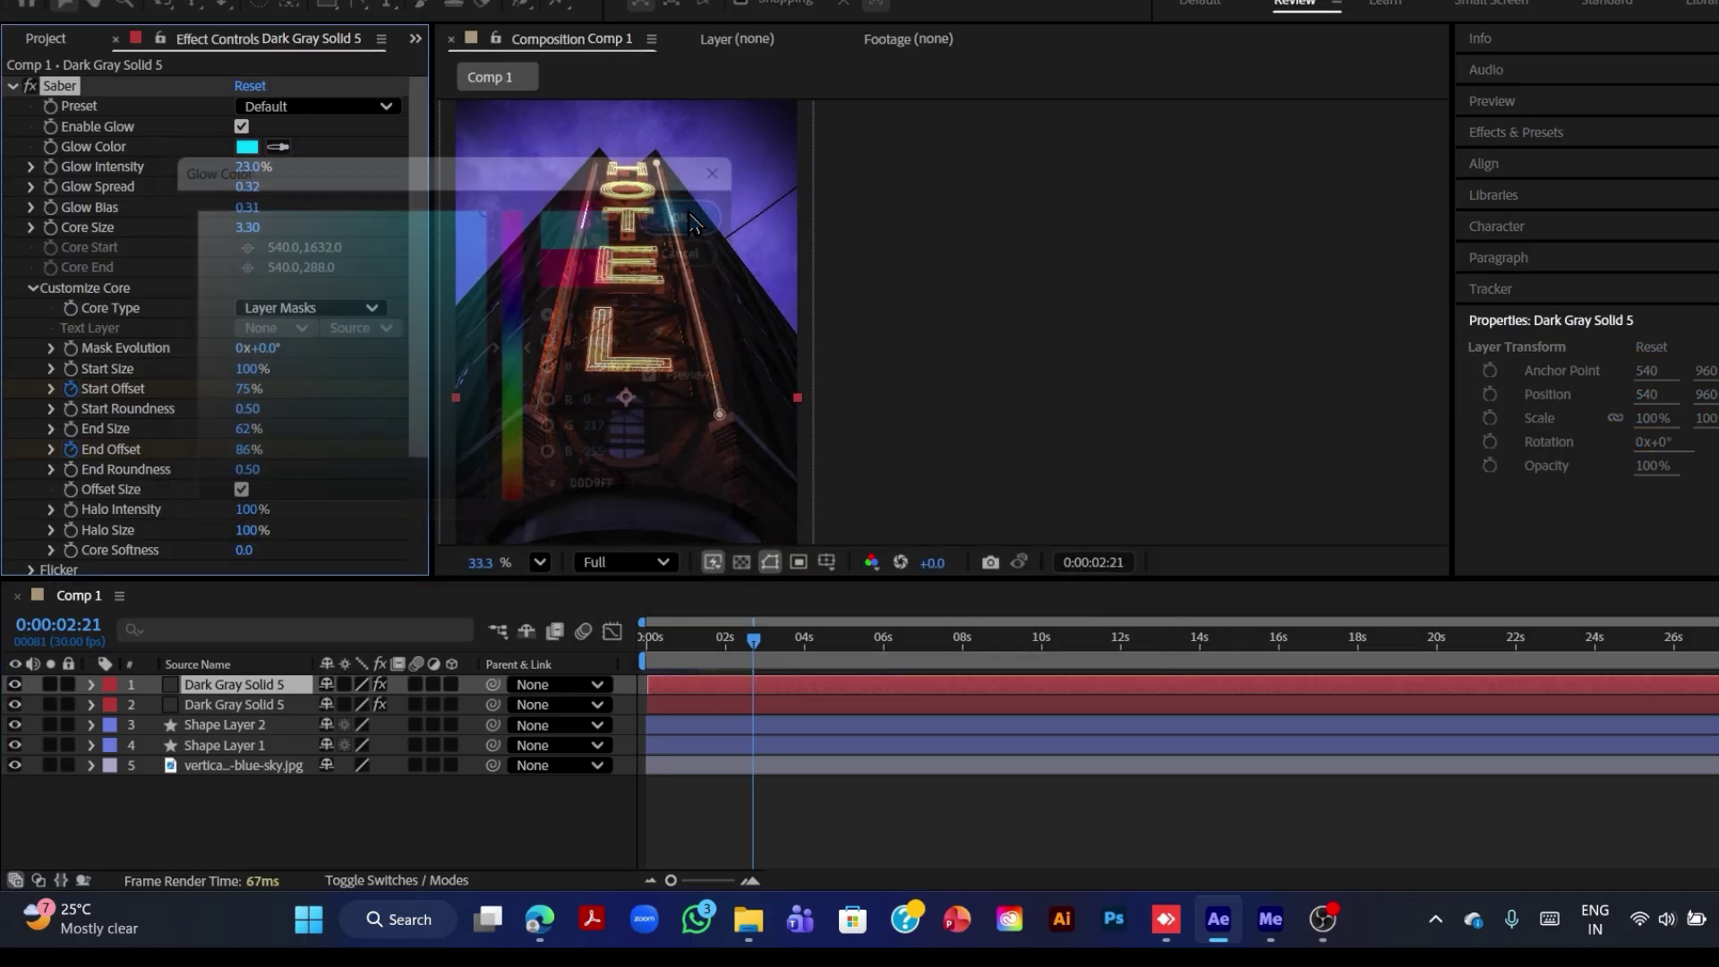
pyautogui.moveTo(754, 642); pyautogui.dragTo(634, 647)
pyautogui.press('space')
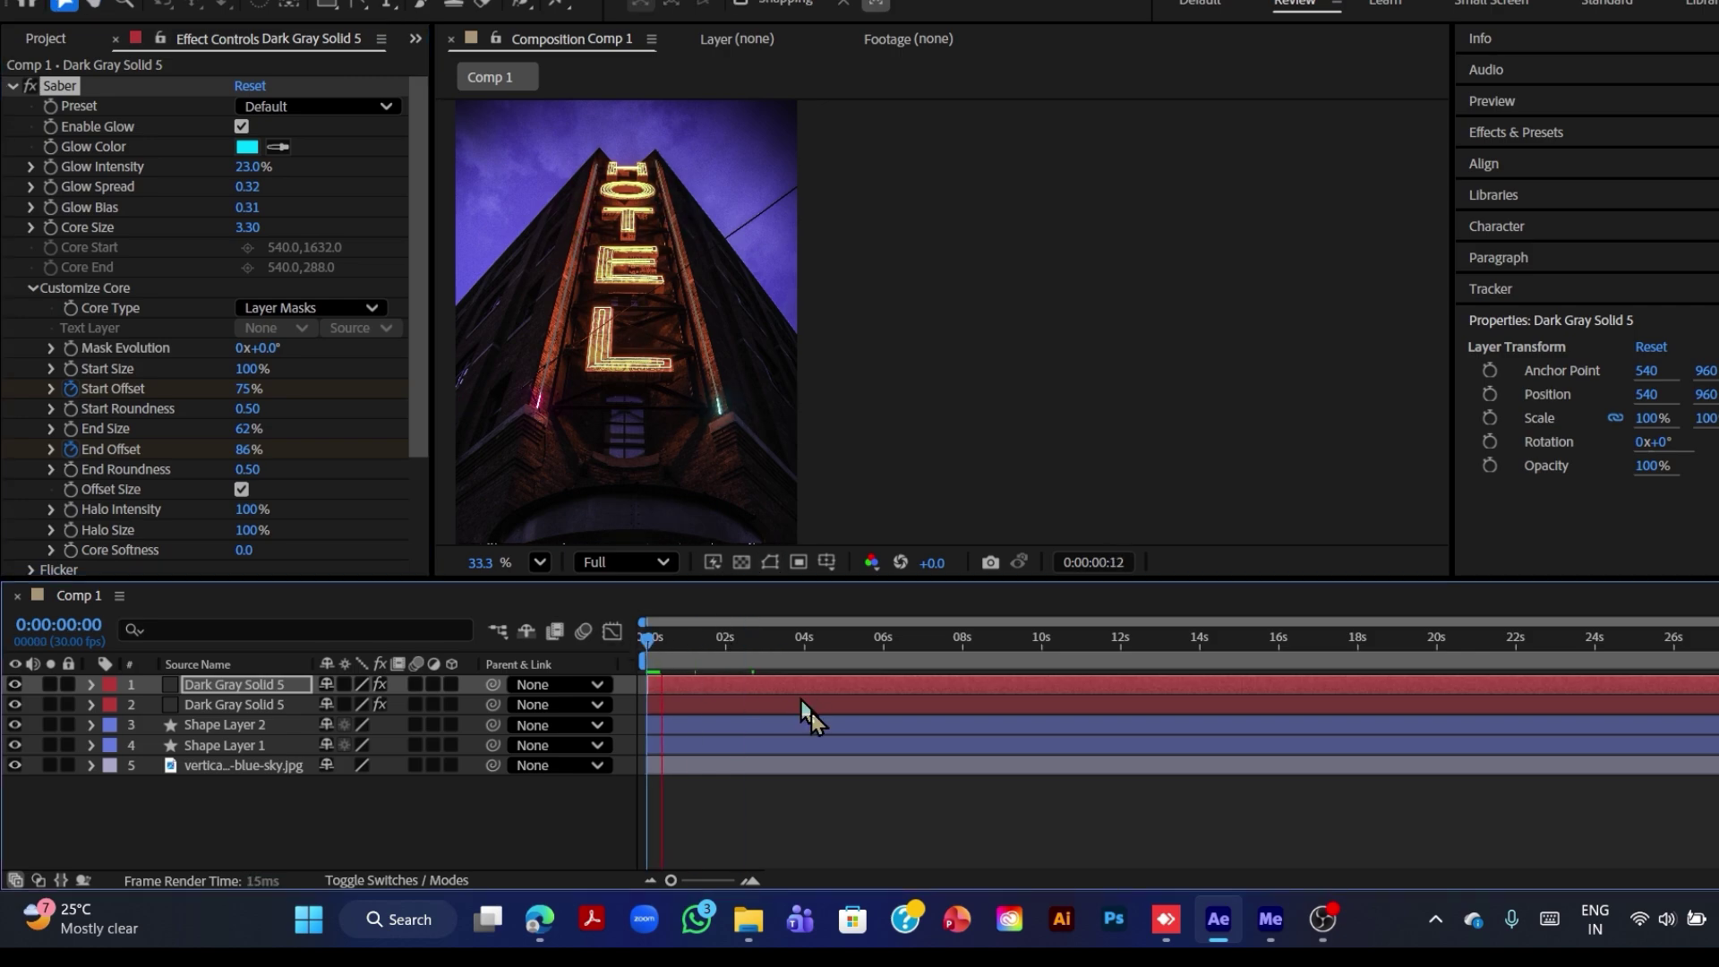